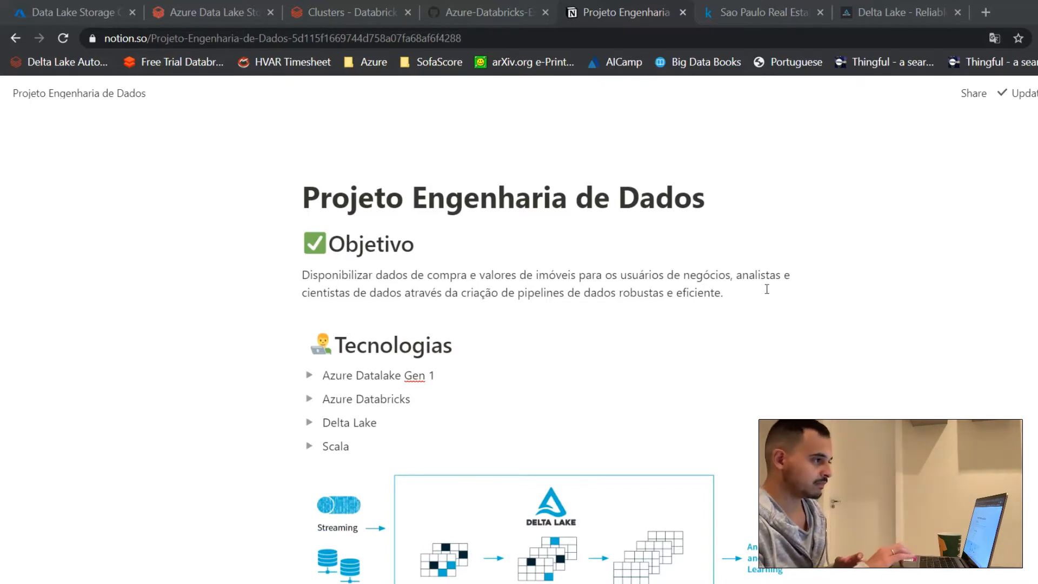
Step: Look over the Sao Paulo real estate dataset page and examine the fields of the sample JSON listing in Visual Studio Code
{"action": "left_click", "coordinate": [749, 10]}
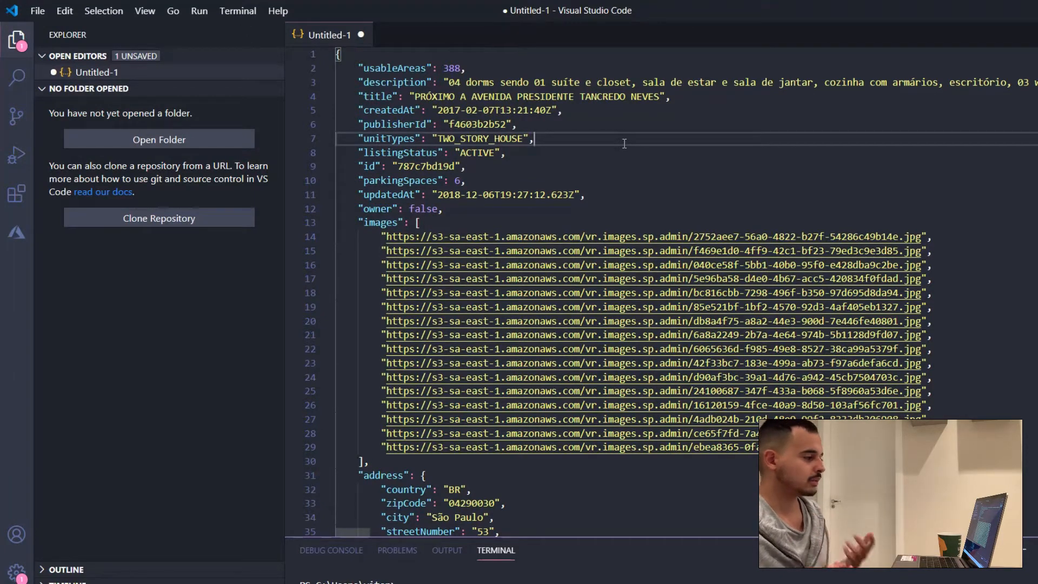
{"action": "scroll", "coordinate": [625, 143], "scroll_direction": "down", "scroll_amount": 1}
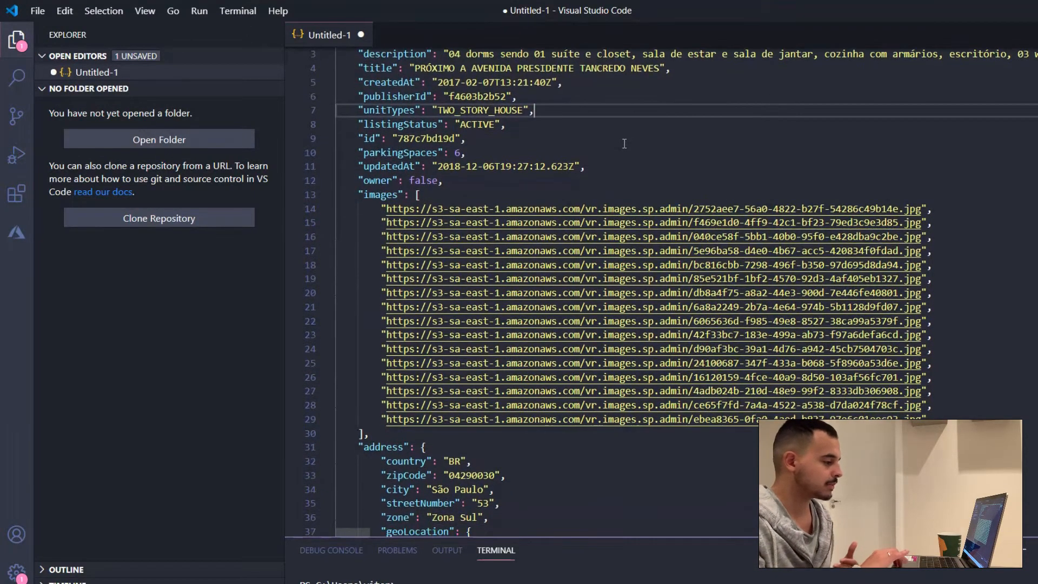
{"action": "scroll", "coordinate": [625, 143], "scroll_direction": "down", "scroll_amount": 3}
{"action": "scroll", "coordinate": [552, 461], "scroll_direction": "down", "scroll_amount": 1}
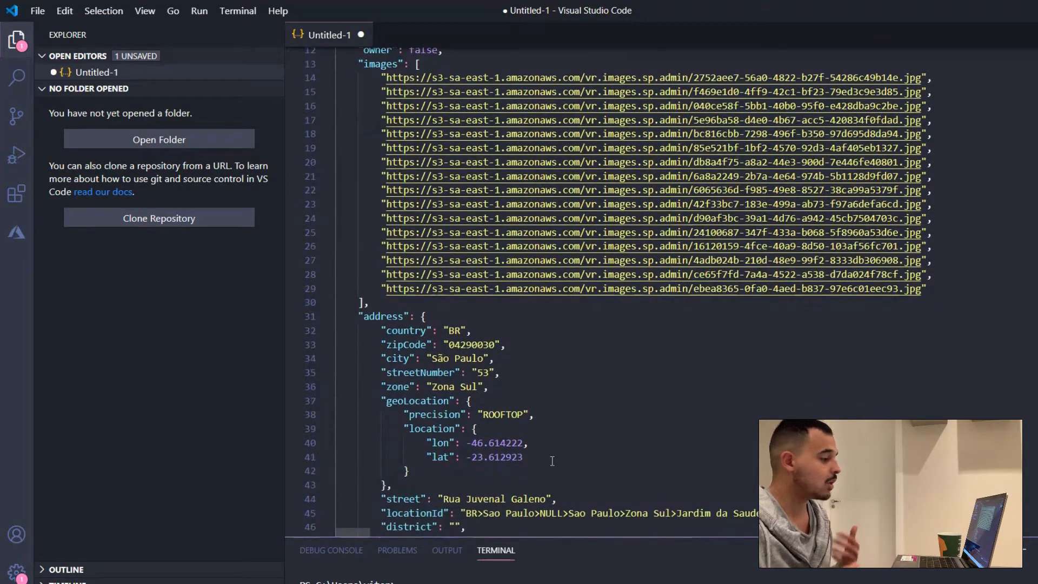
{"action": "scroll", "coordinate": [552, 460], "scroll_direction": "down", "scroll_amount": 5}
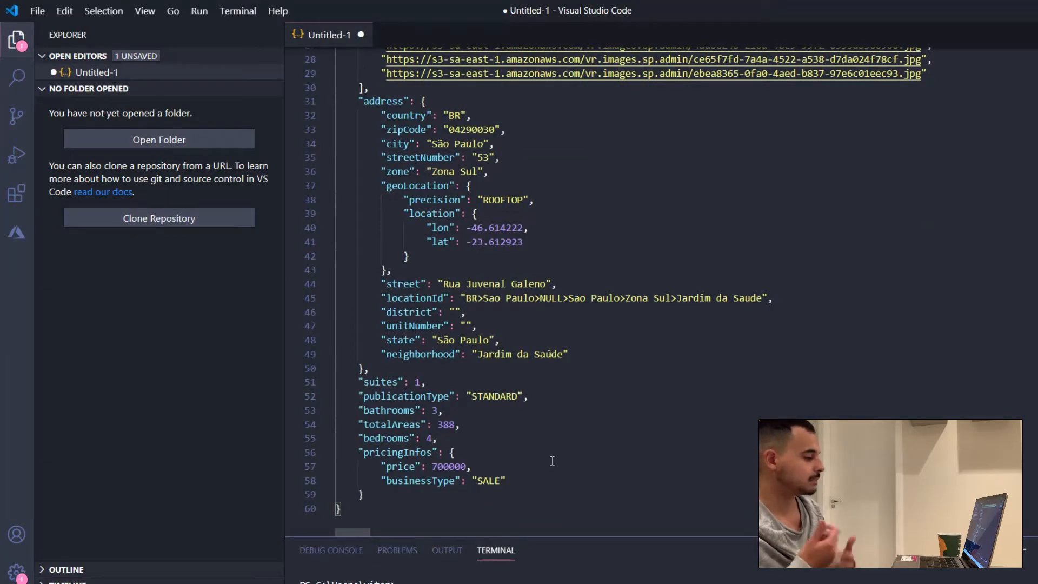
{"action": "scroll", "coordinate": [552, 460], "scroll_direction": "up", "scroll_amount": 9}
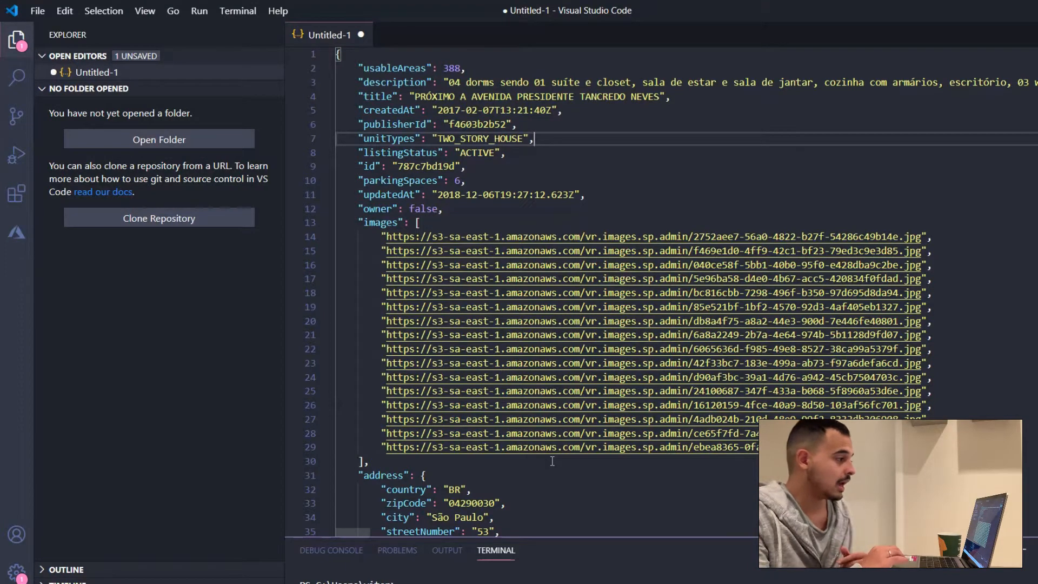
Step: Switch back to the browser and review the Projeto Engenharia de Dados page's objective, technologies, Delta Lake diagram and Tarefas list
{"action": "key", "text": "alt+Tab"}
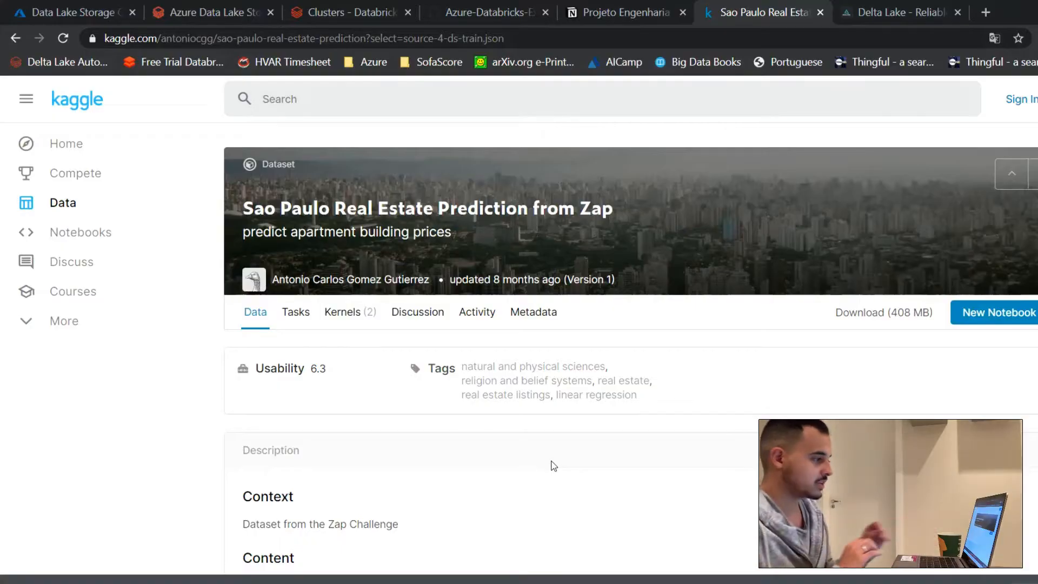
{"action": "left_click", "coordinate": [611, 7]}
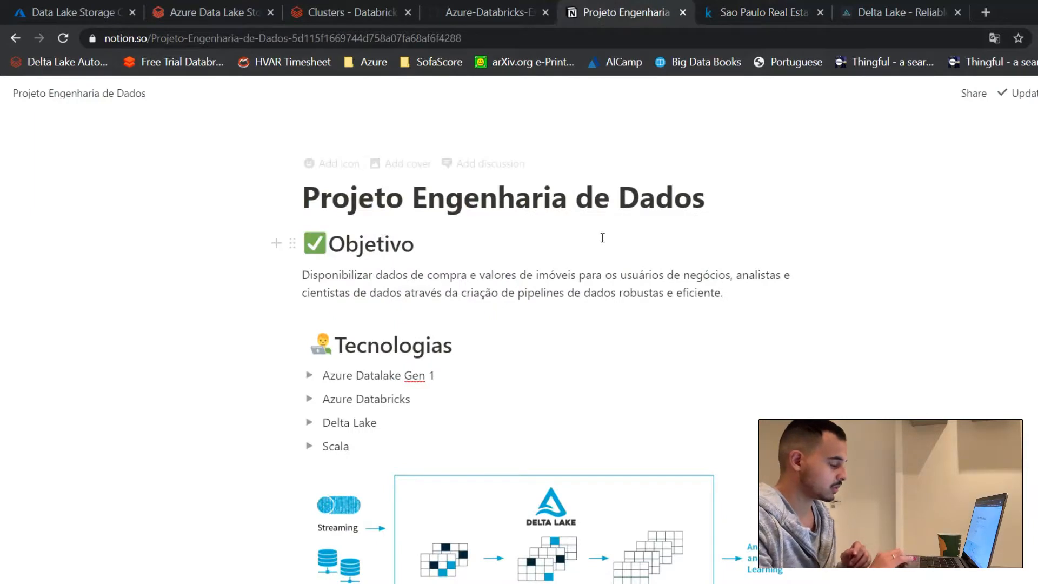
{"action": "scroll", "coordinate": [602, 238], "scroll_direction": "down", "scroll_amount": 2}
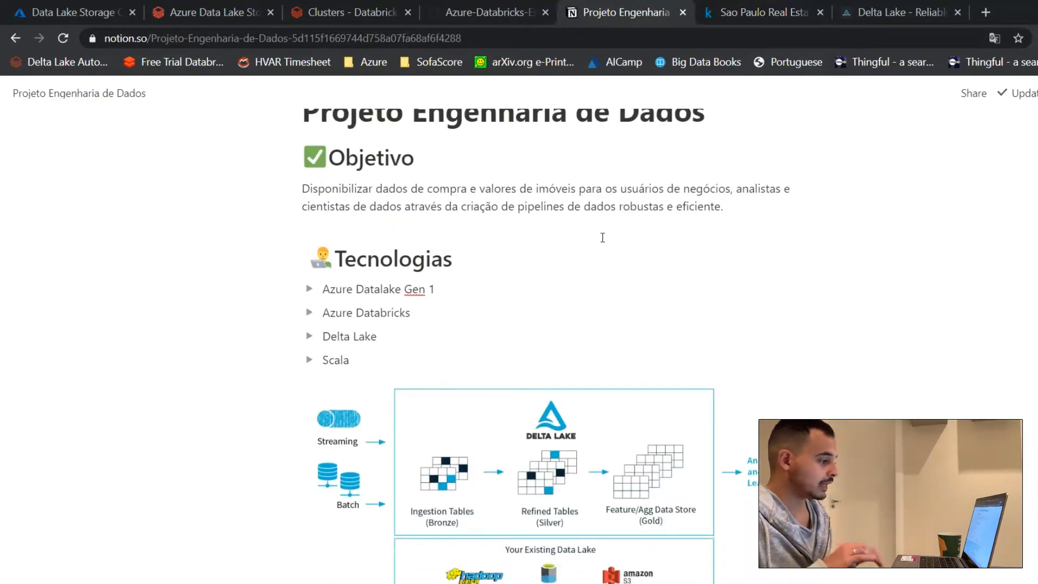
{"action": "scroll", "coordinate": [529, 367], "scroll_direction": "down", "scroll_amount": 1}
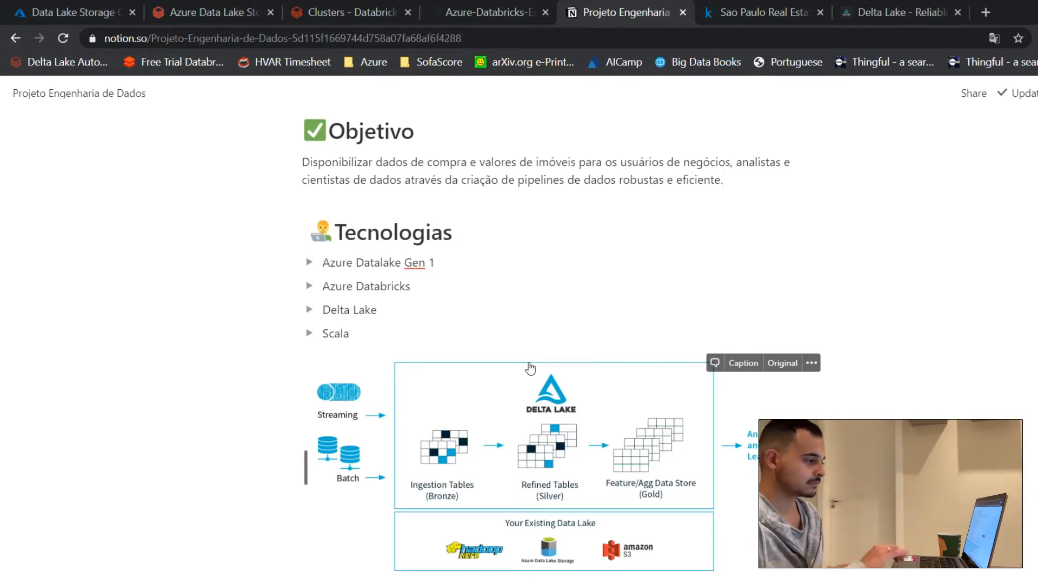
{"action": "scroll", "coordinate": [530, 368], "scroll_direction": "down", "scroll_amount": 5}
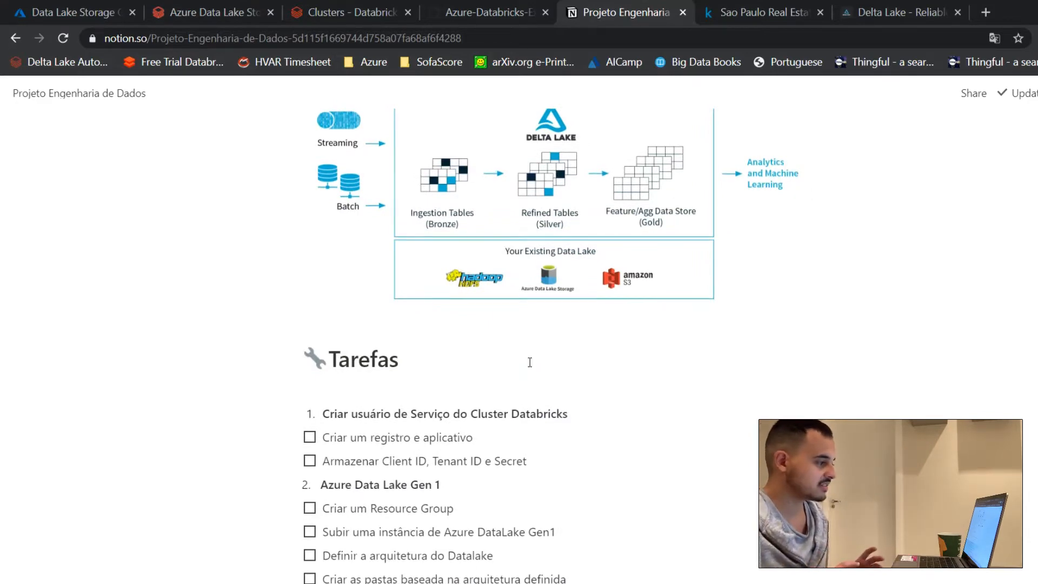
{"action": "scroll", "coordinate": [530, 362], "scroll_direction": "up", "scroll_amount": 7}
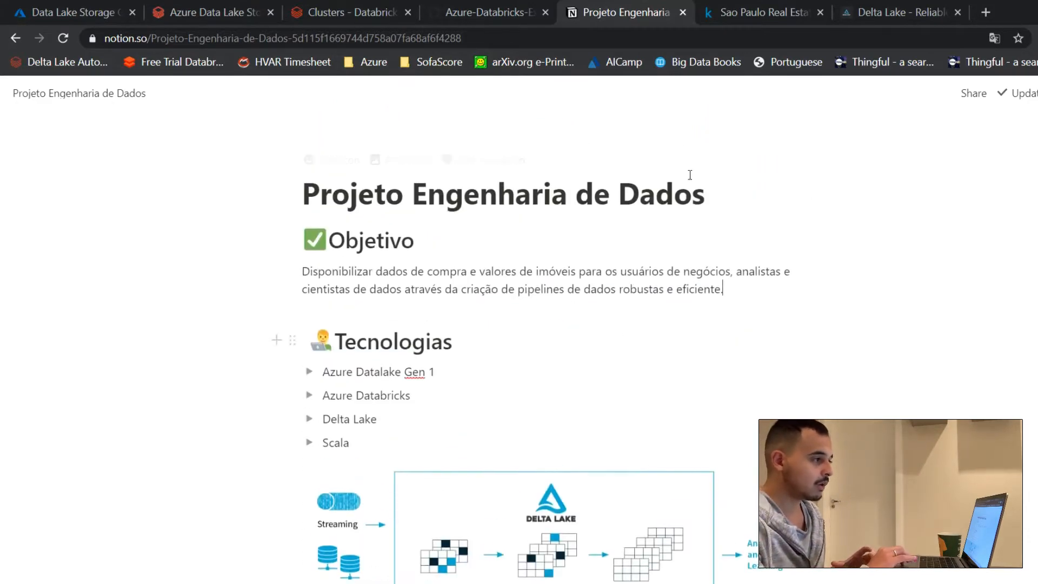
{"action": "scroll", "coordinate": [519, 395], "scroll_direction": "down", "scroll_amount": 7}
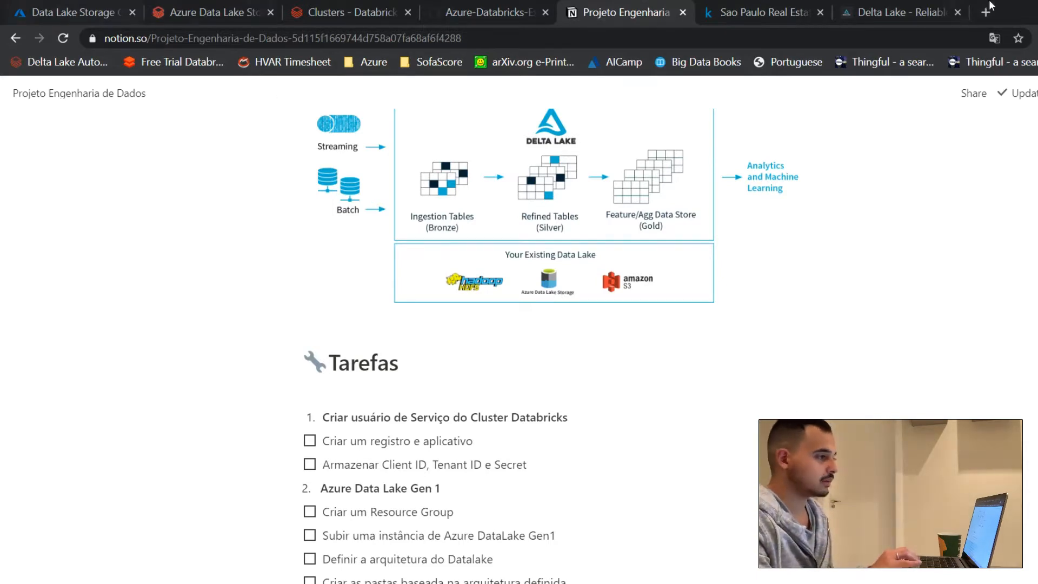
Step: Open the Azure portal in a new browser tab and find the App registrations service by searching for "app regis"
{"action": "left_click", "coordinate": [985, 12]}
{"action": "type", "text": "por"}
{"action": "key", "text": "Return"}
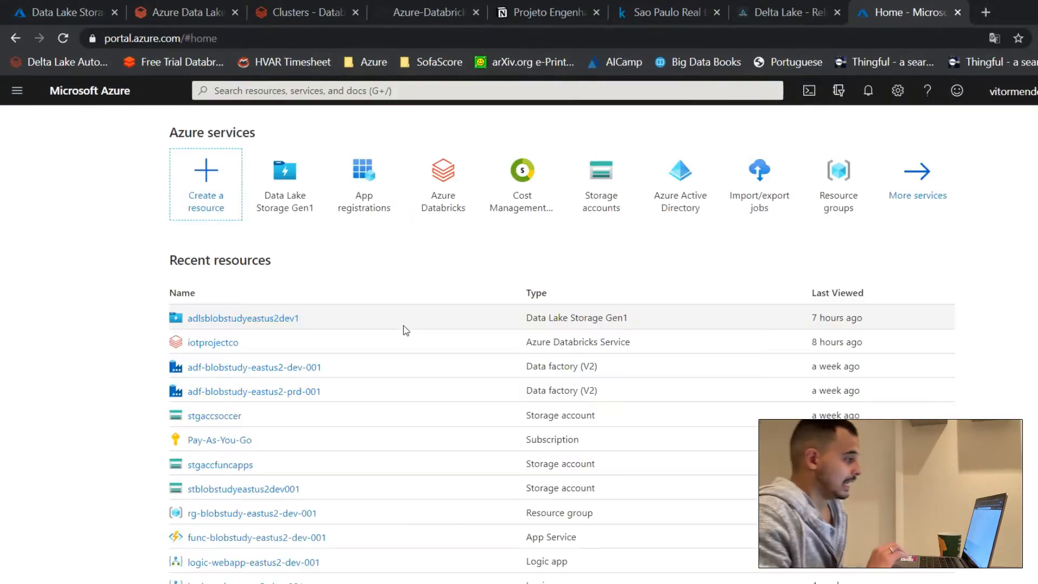
{"action": "left_click", "coordinate": [307, 89]}
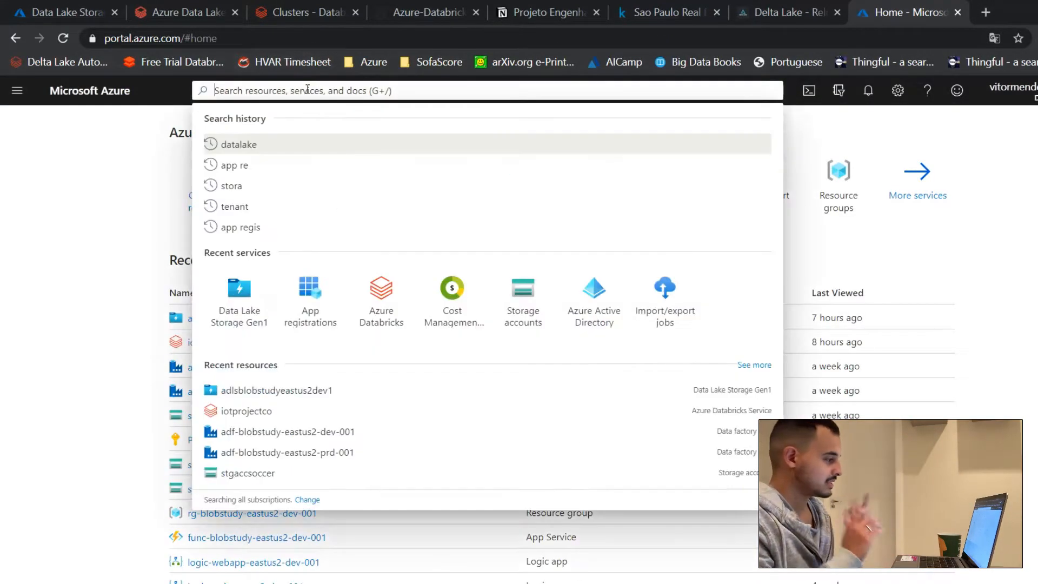
{"action": "type", "text": "app regis"}
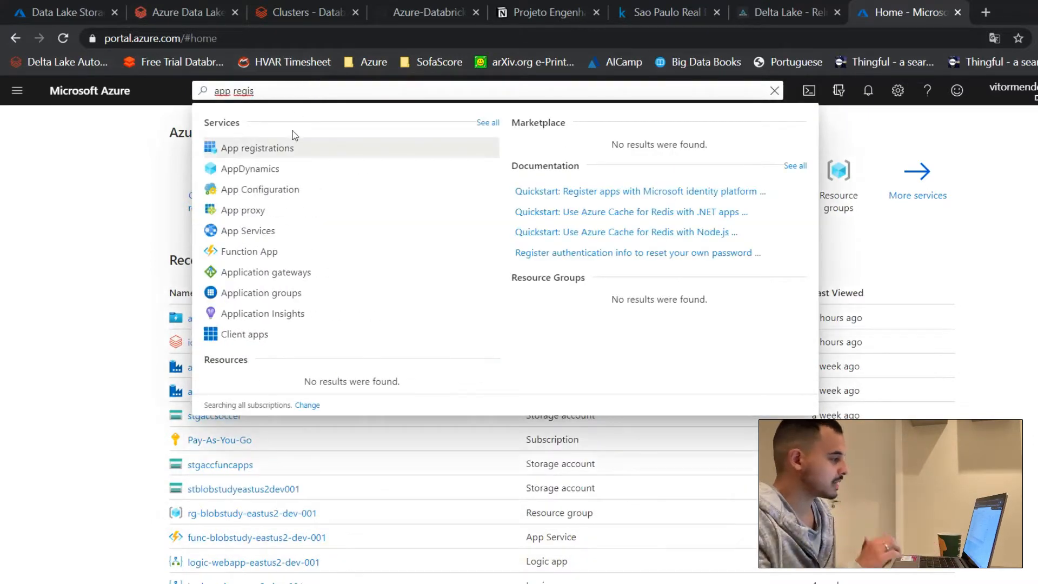
{"action": "left_click", "coordinate": [283, 144]}
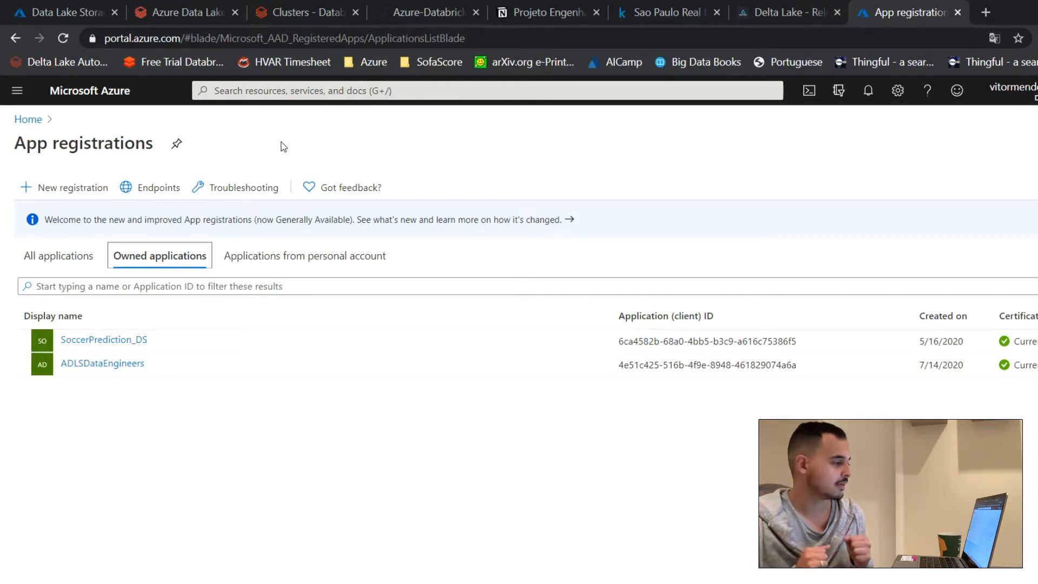
Step: Register a new application named ADLSDataEngineerv2, keeping the single-tenant account type and no redirect URI
{"action": "left_click", "coordinate": [62, 193]}
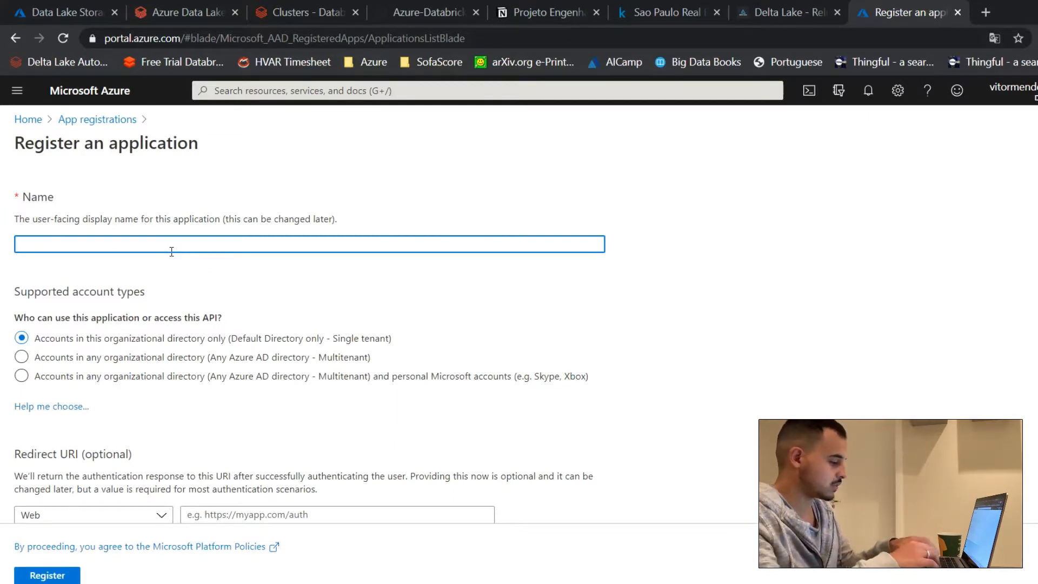
{"action": "type", "text": "A"}
{"action": "key", "text": "BackSpace"}
{"action": "type", "text": "ADLS"}
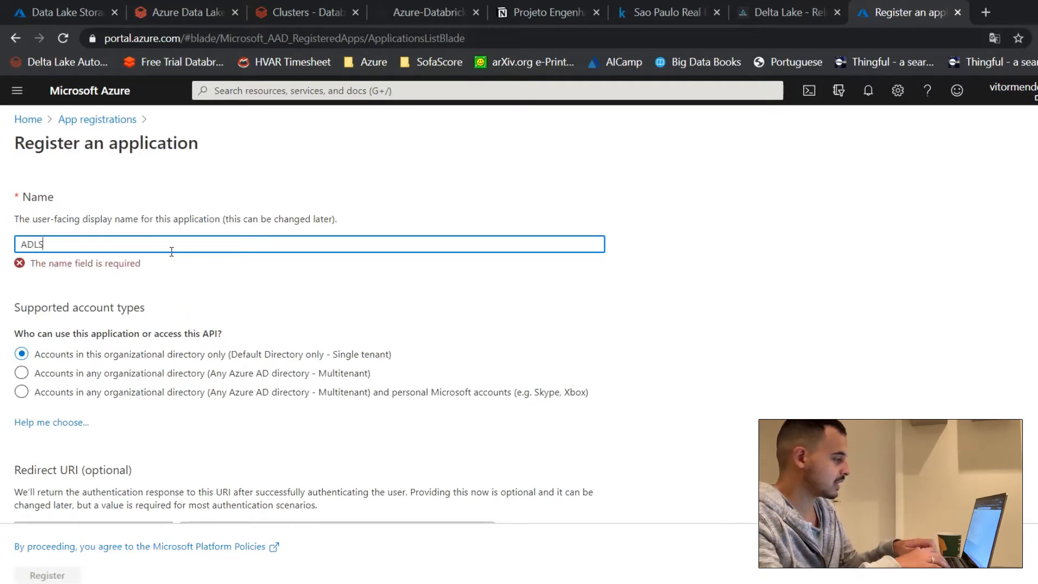
{"action": "type", "text": "Dat"}
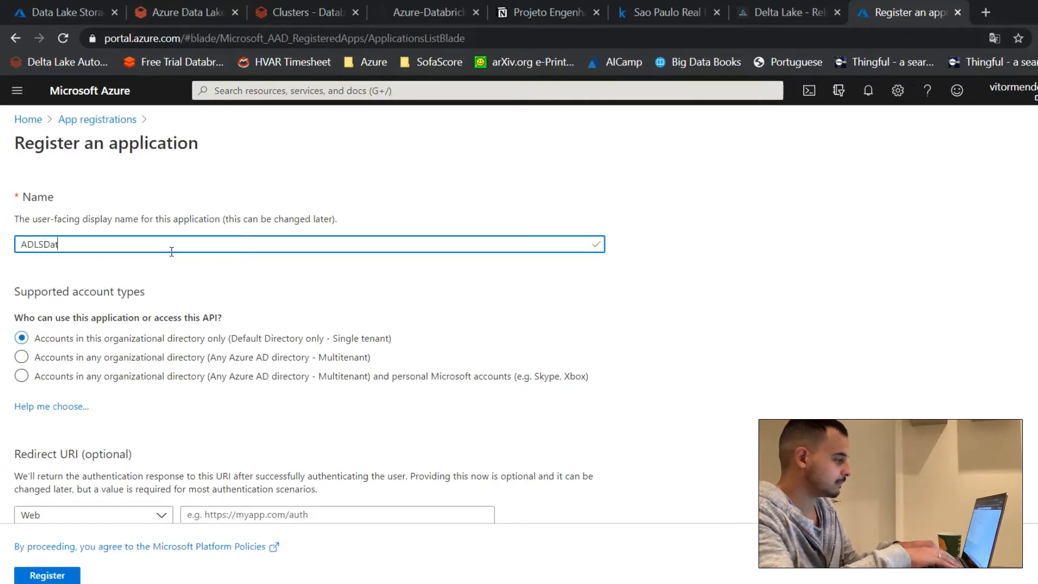
{"action": "type", "text": "aEngie"}
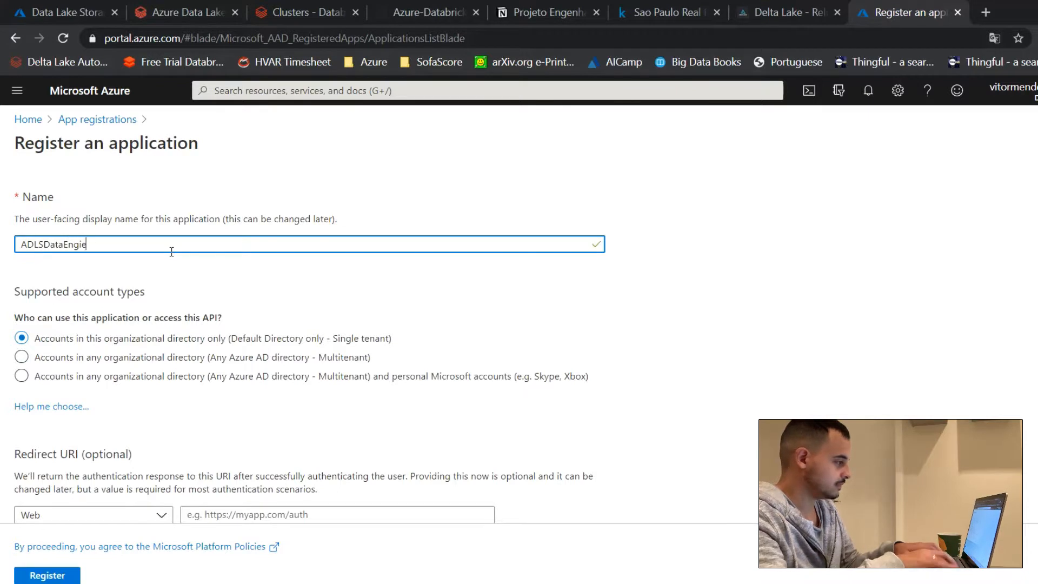
{"action": "key", "text": "BackSpace"}
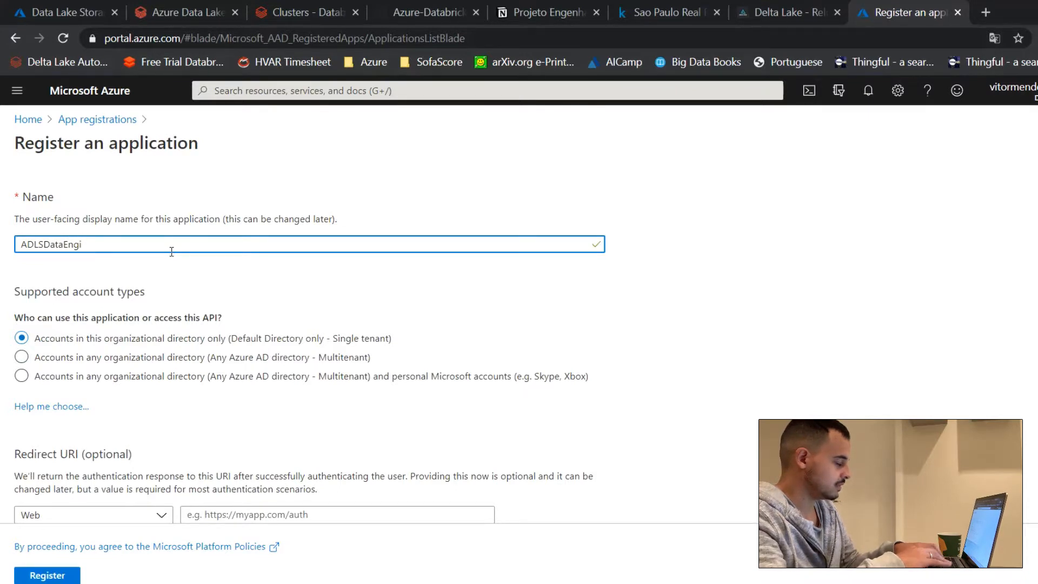
{"action": "type", "text": "neer"}
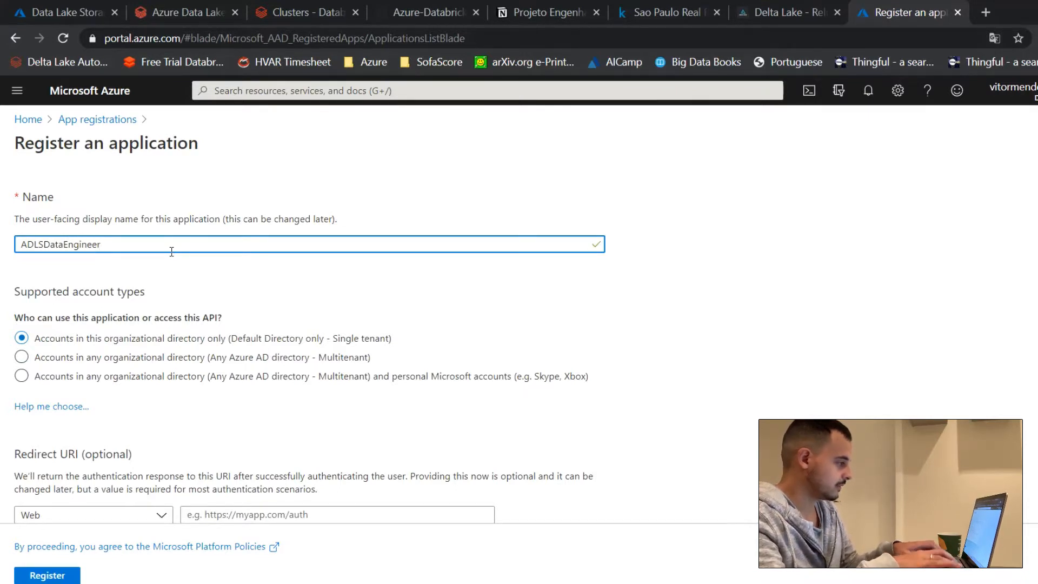
{"action": "type", "text": "2v2"}
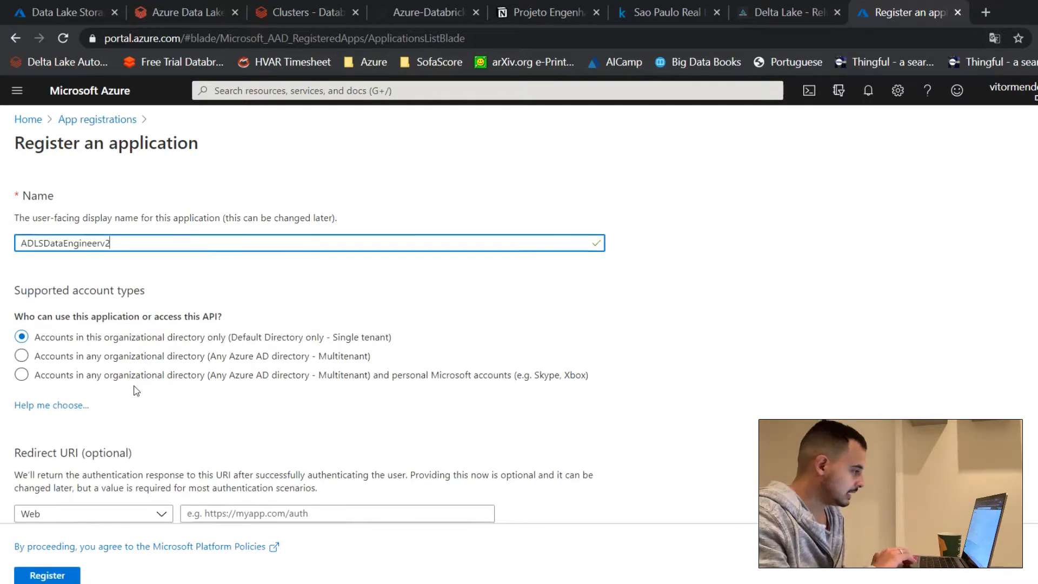
{"action": "scroll", "coordinate": [136, 385], "scroll_direction": "down", "scroll_amount": 1}
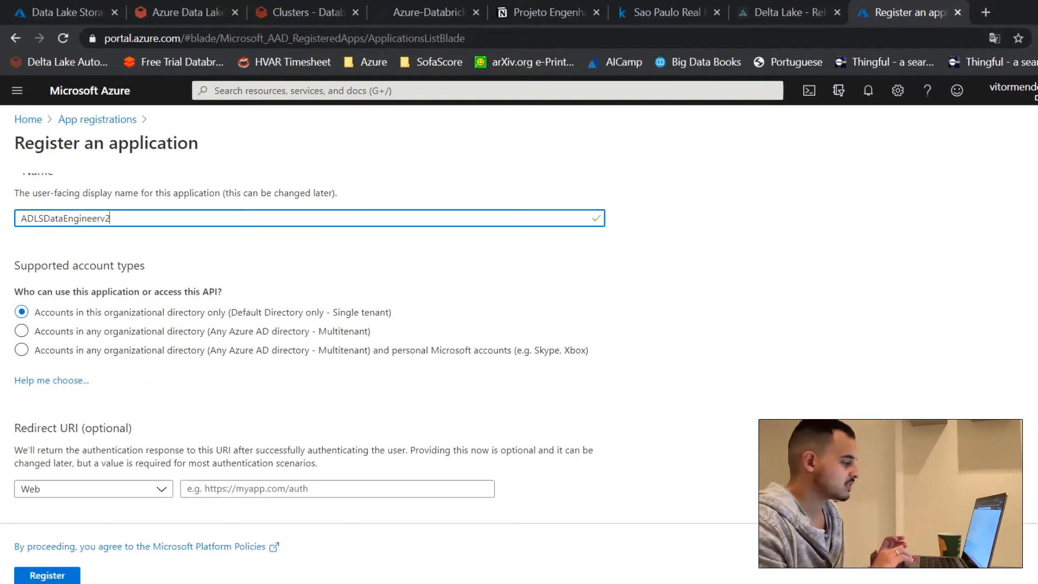
{"action": "left_click", "coordinate": [57, 577]}
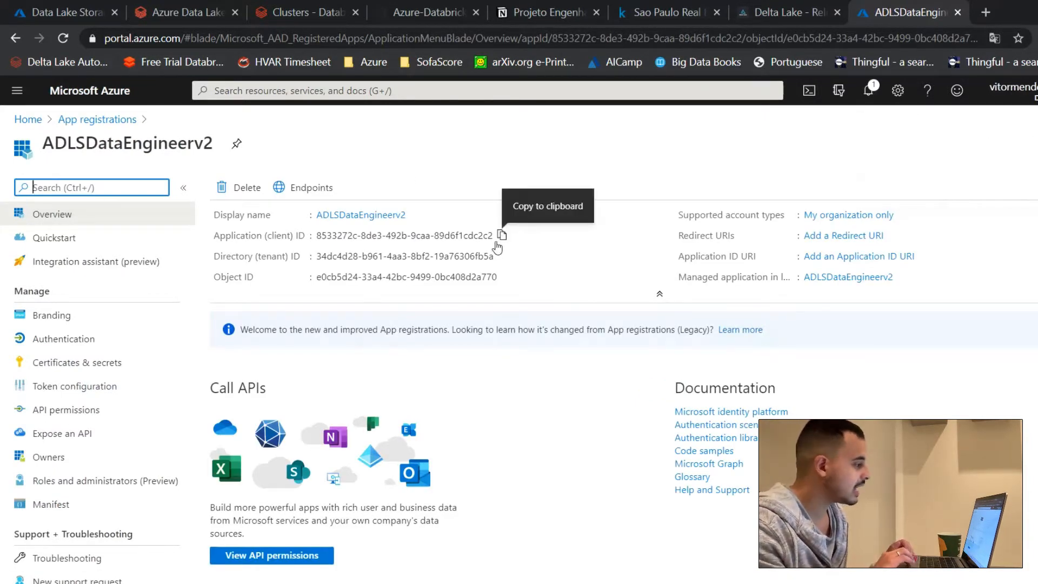
Step: Open a blank Notepad document and move its window below the ADLSDataEngineerv2 application's ID details
{"action": "left_click", "coordinate": [511, 241]}
{"action": "key", "text": "super"}
{"action": "type", "text": "note"}
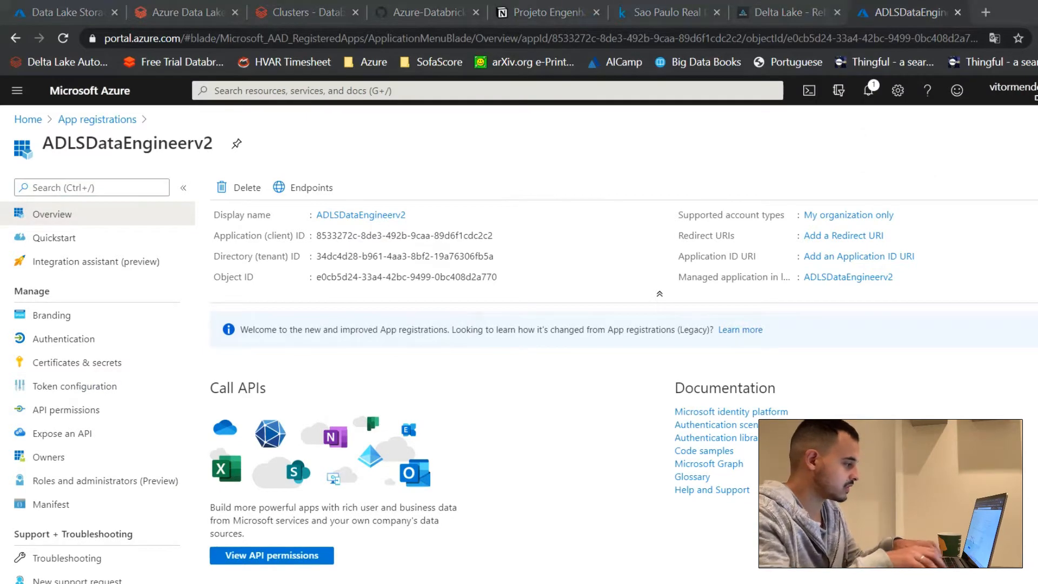
{"action": "key", "text": "Return"}
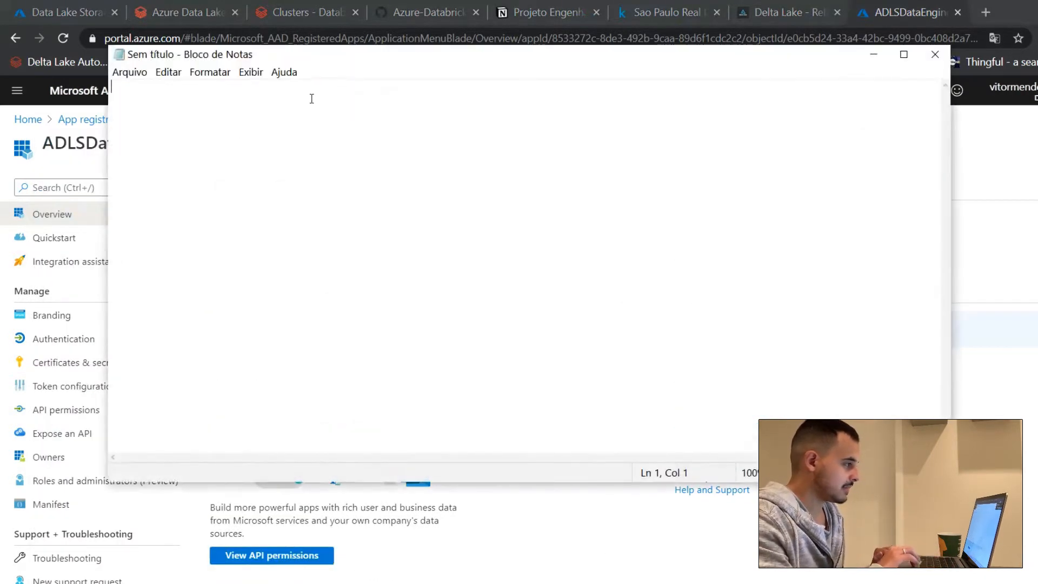
{"action": "left_click_drag", "start_coordinate": [308, 64], "coordinate": [382, 325]}
Step: Copy the application (client) ID and paste it into the Notepad document after the label "Client ID ->"
{"action": "left_click", "coordinate": [502, 236]}
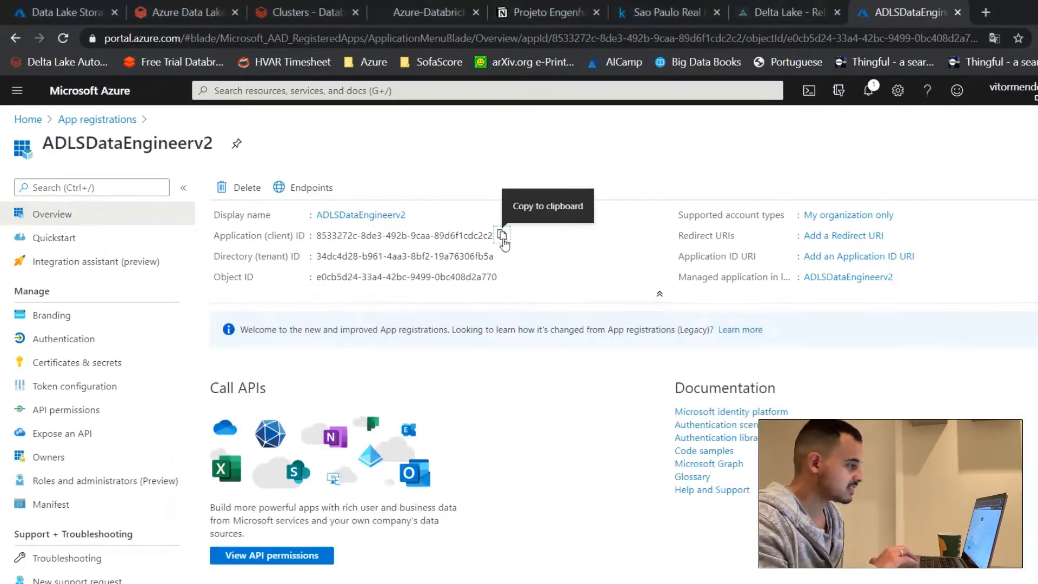
{"action": "key", "text": "alt+Tab"}
{"action": "type", "text": "Clei"}
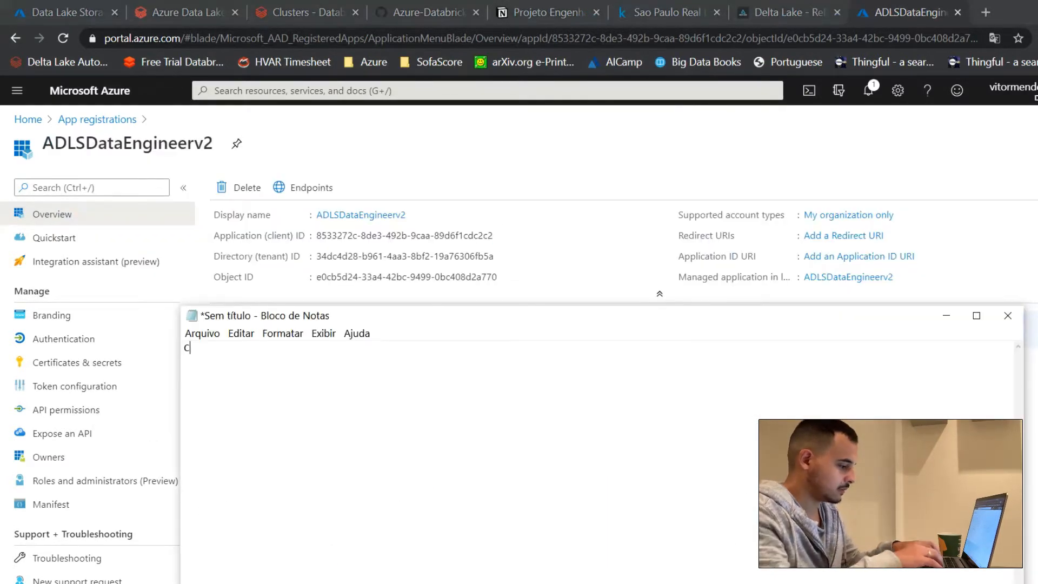
{"action": "key", "text": "BackSpace"}
{"action": "key", "text": "BackSpace"}
{"action": "type", "text": "ient ID ->"}
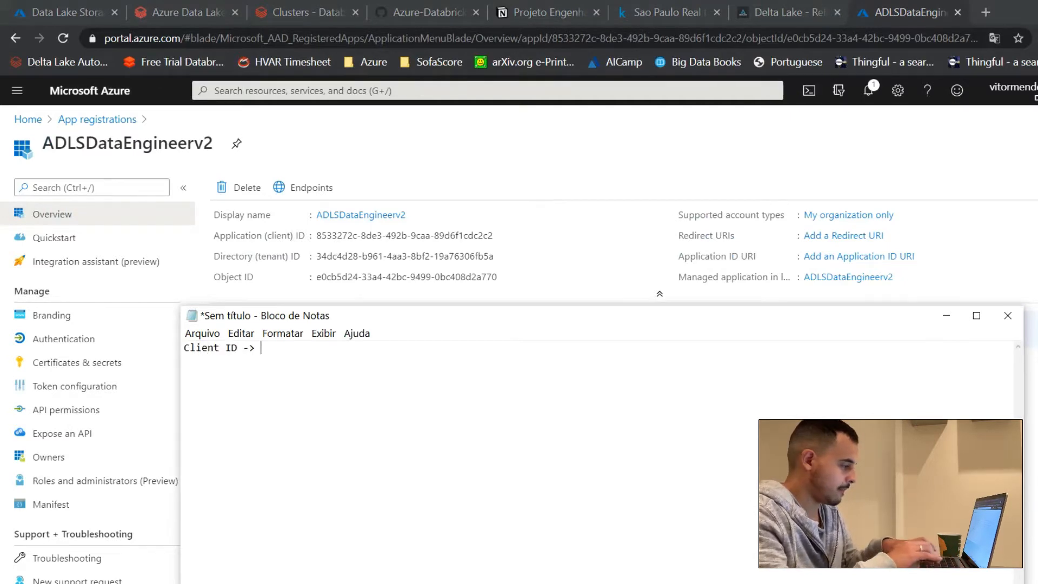
{"action": "key", "text": "ctrl+v"}
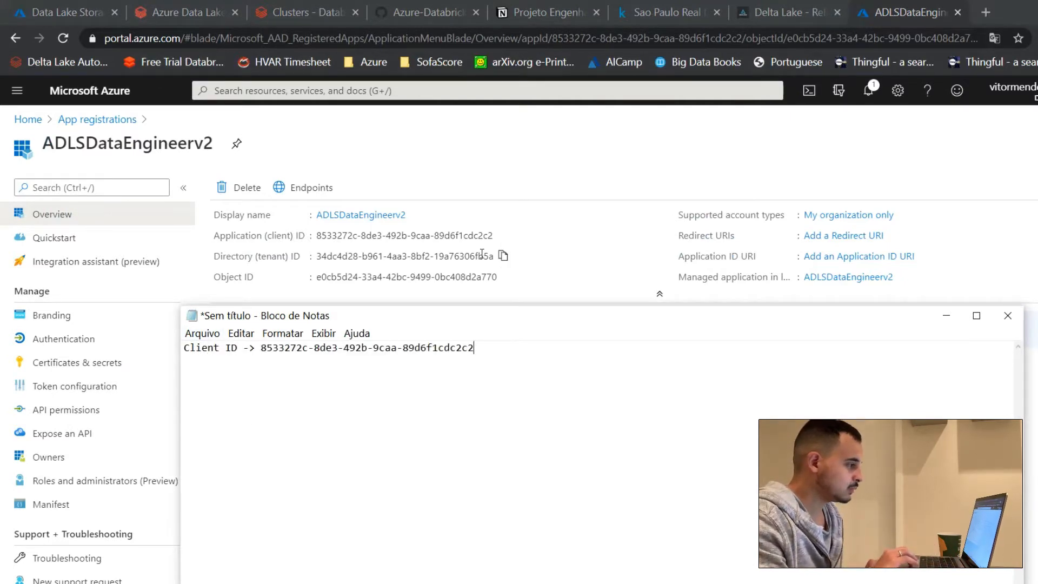
Step: Copy the directory (tenant) ID and paste it on a second Notepad line labelled "Tenant ID ->", ending with a new line
{"action": "left_click", "coordinate": [507, 258]}
{"action": "key", "text": "alt+Tab"}
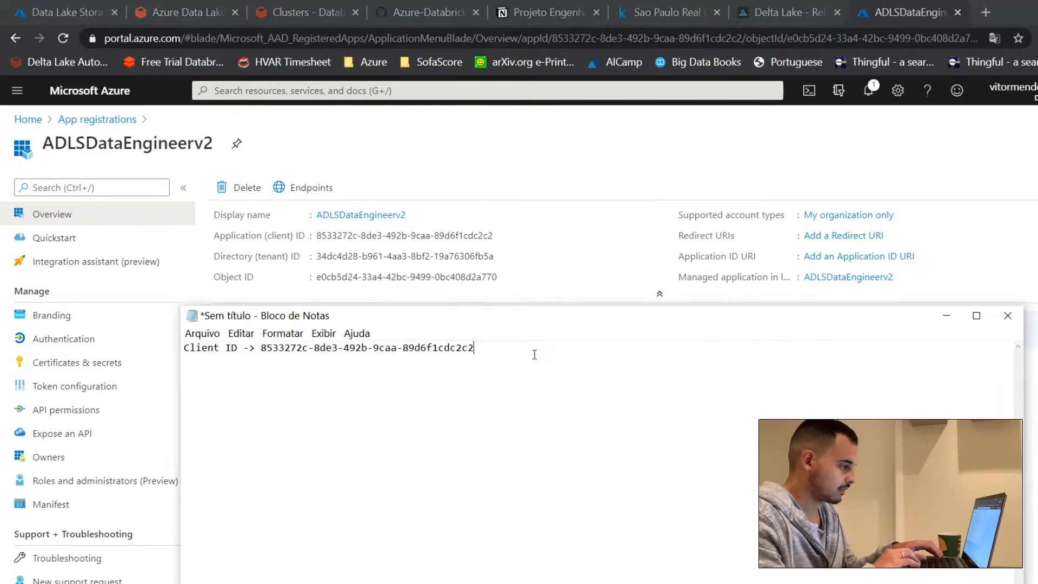
{"action": "key", "text": "Return"}
{"action": "type", "text": "Tne"}
{"action": "key", "text": "BackSpace"}
{"action": "key", "text": "BackSpace"}
{"action": "type", "text": "e"}
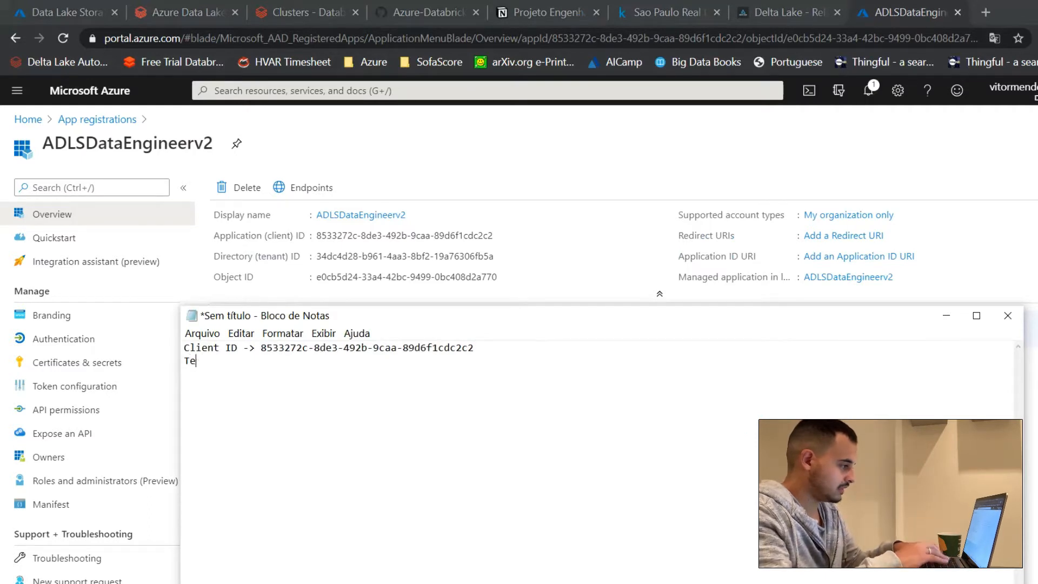
{"action": "type", "text": "nant ID ->"}
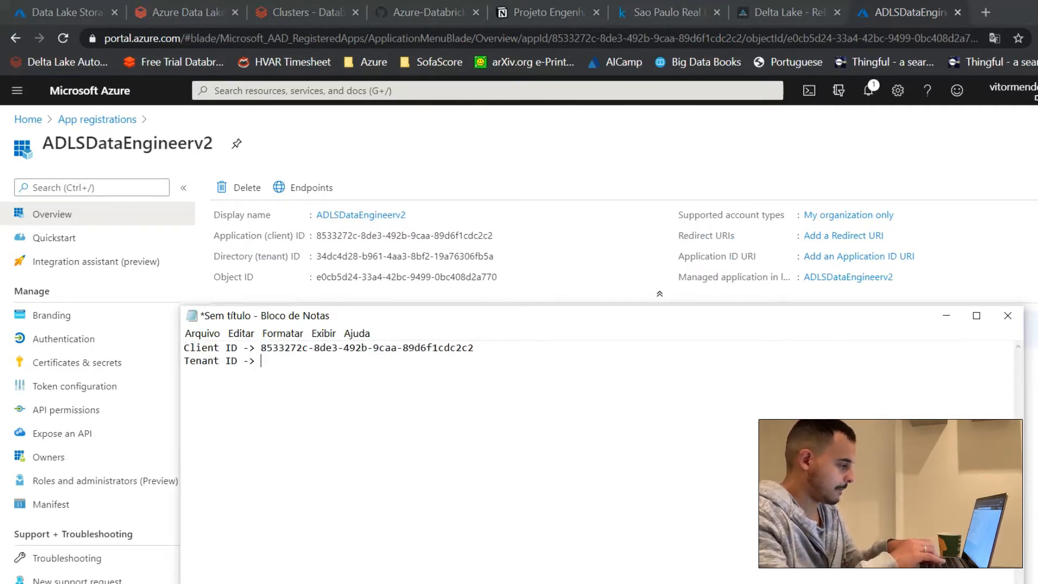
{"action": "key", "text": "ctrl+v"}
{"action": "key", "text": "Return"}
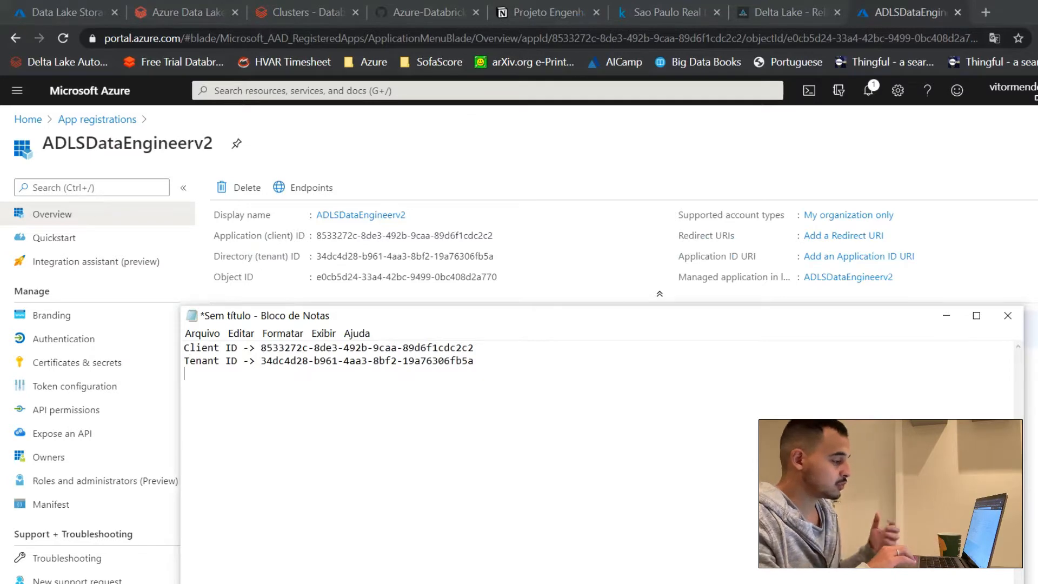
Step: Add a client secret to the ADLSDataEngineerv2 application with the description dataengineeradlskey, expiring in 1 year
{"action": "left_click_drag", "start_coordinate": [408, 319], "coordinate": [433, 489]}
{"action": "left_click", "coordinate": [399, 370]}
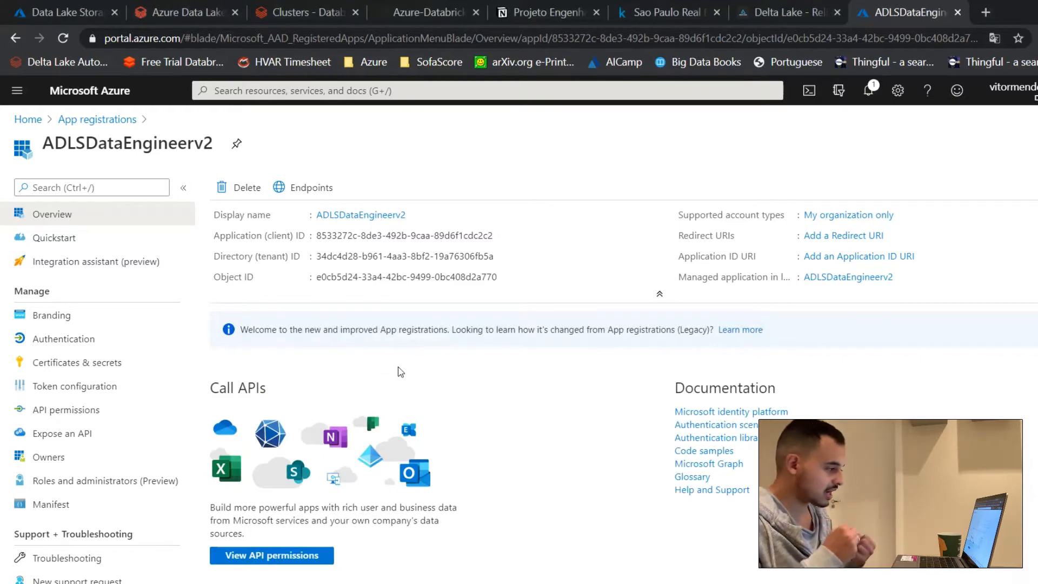
{"action": "left_click", "coordinate": [128, 374]}
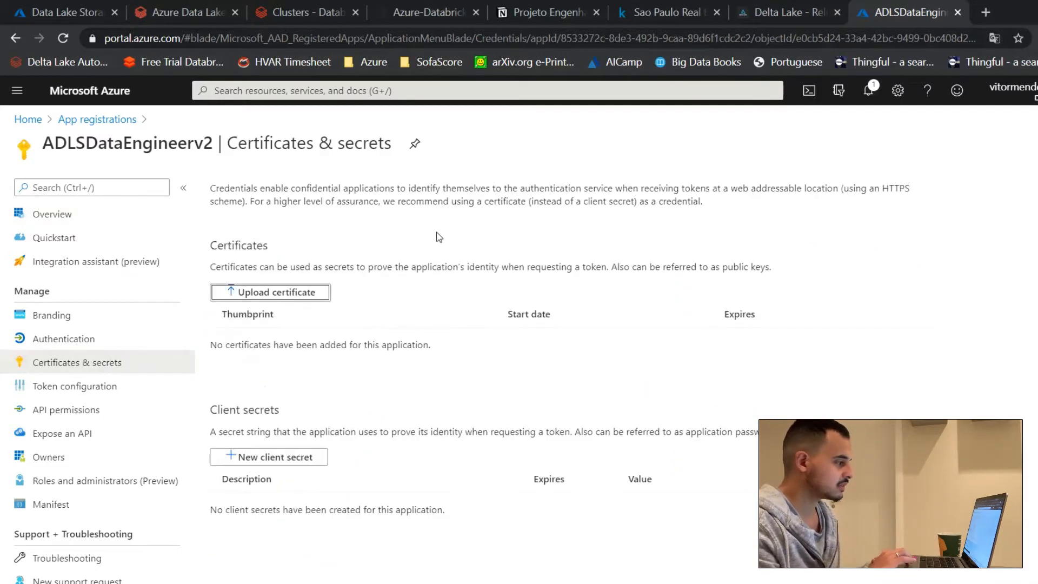
{"action": "left_click", "coordinate": [296, 469]}
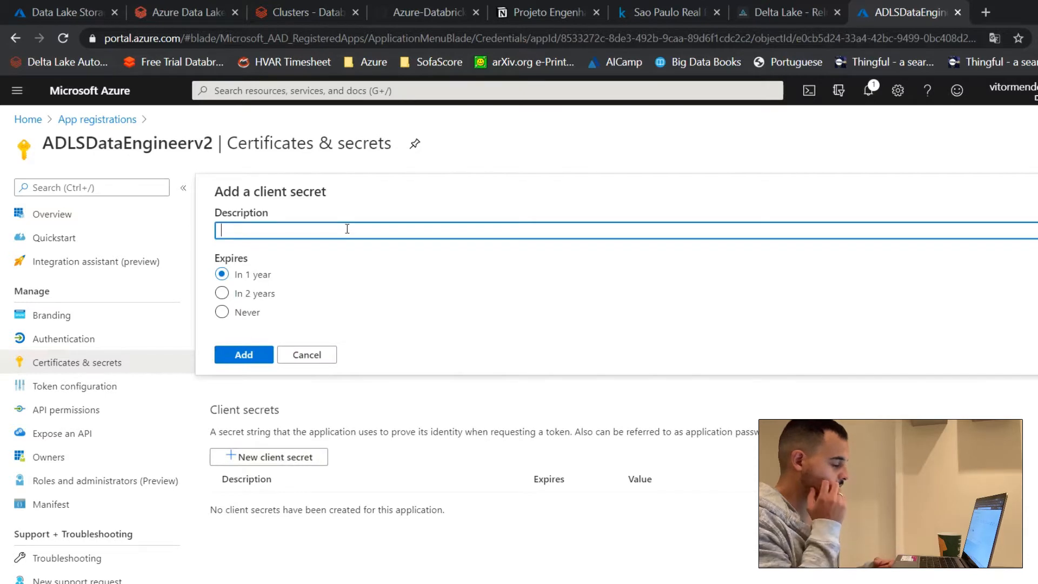
{"action": "type", "text": "dataengineer"}
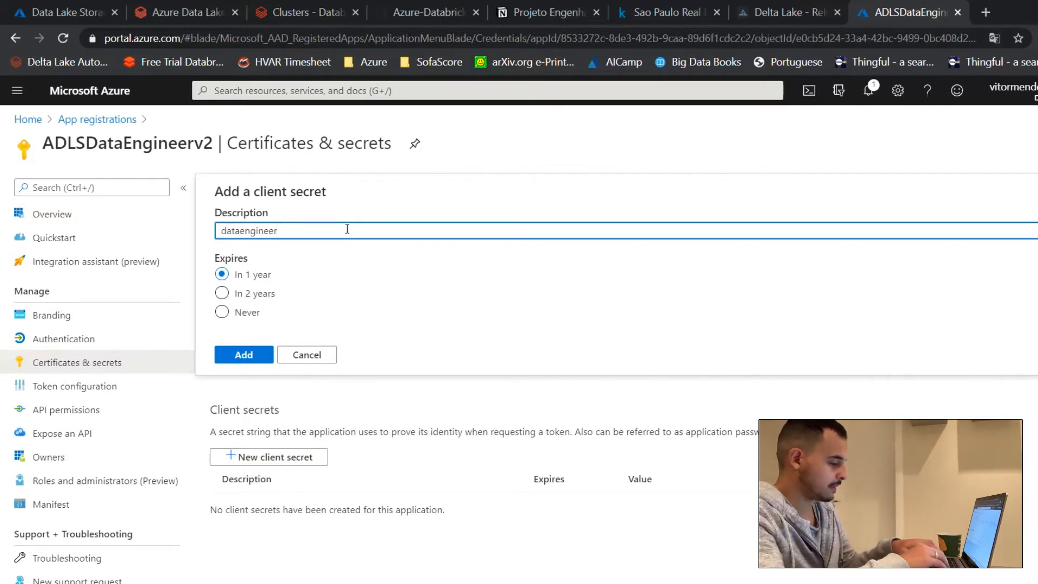
{"action": "type", "text": "adlskey"}
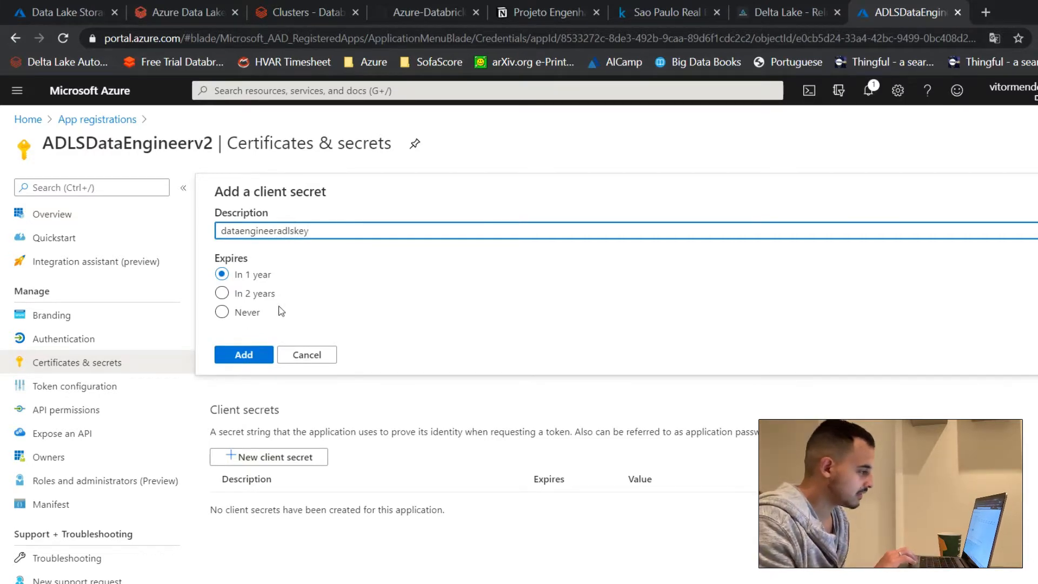
{"action": "left_click", "coordinate": [259, 362]}
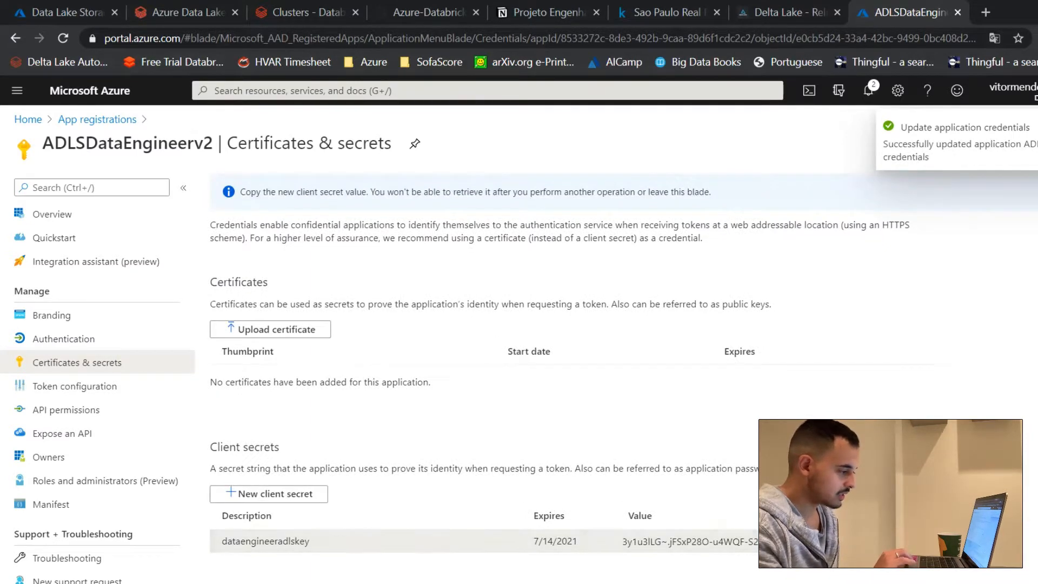
Step: Paste the client secret value on a third Notepad line labelled "Secret ID ->", and minimize Notepad
{"action": "key", "text": "alt+Tab"}
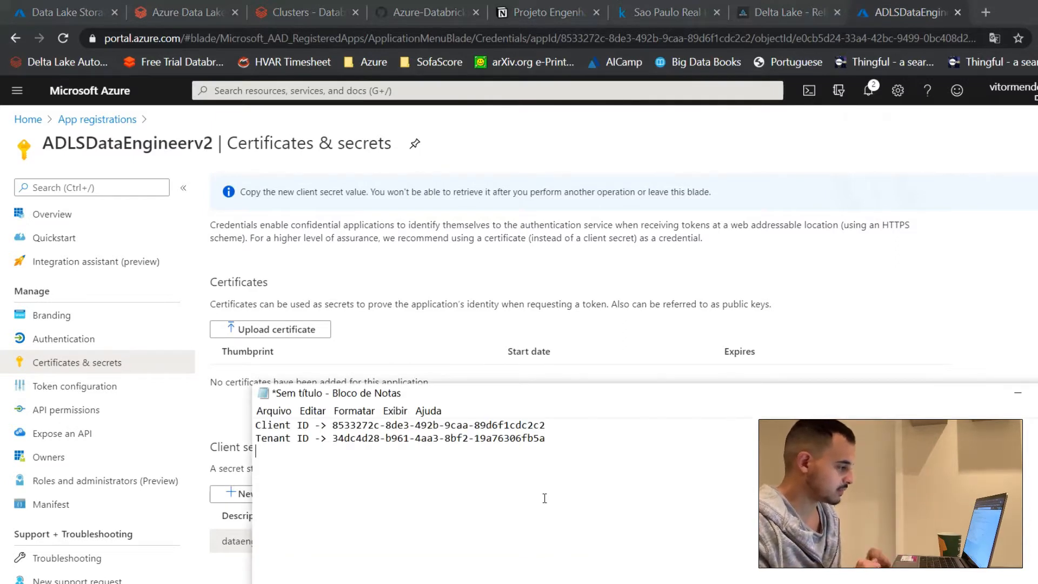
{"action": "key", "text": "Return"}
{"action": "type", "text": "Secre"}
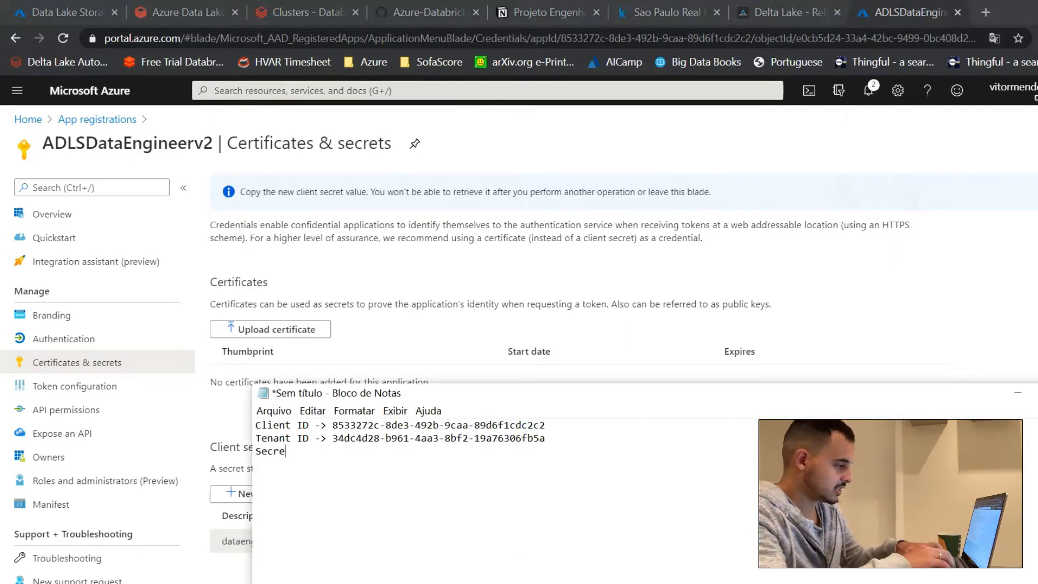
{"action": "type", "text": "t ID ->"}
{"action": "key", "text": "ctrl+v"}
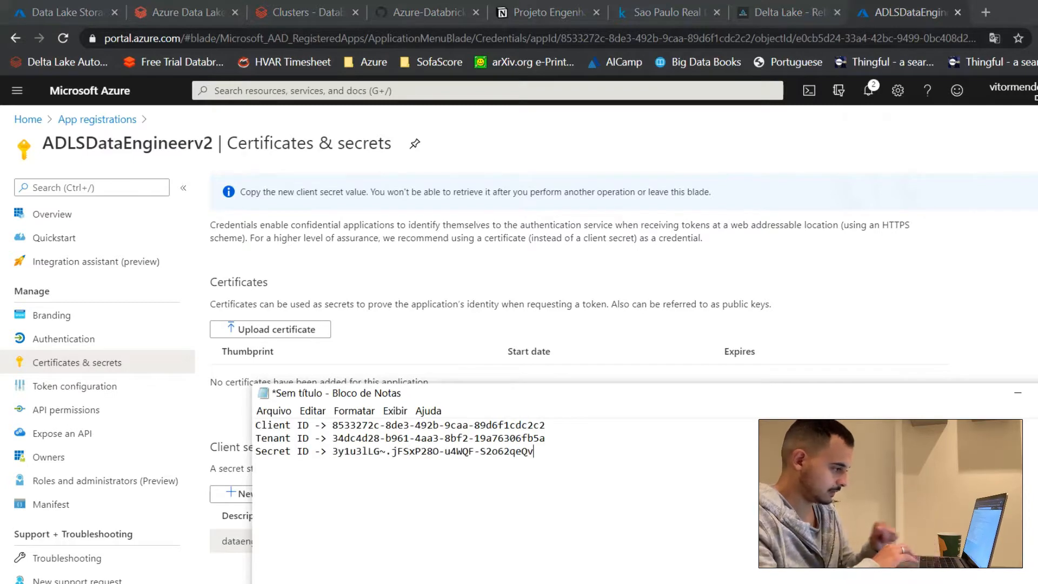
{"action": "left_click", "coordinate": [1018, 393]}
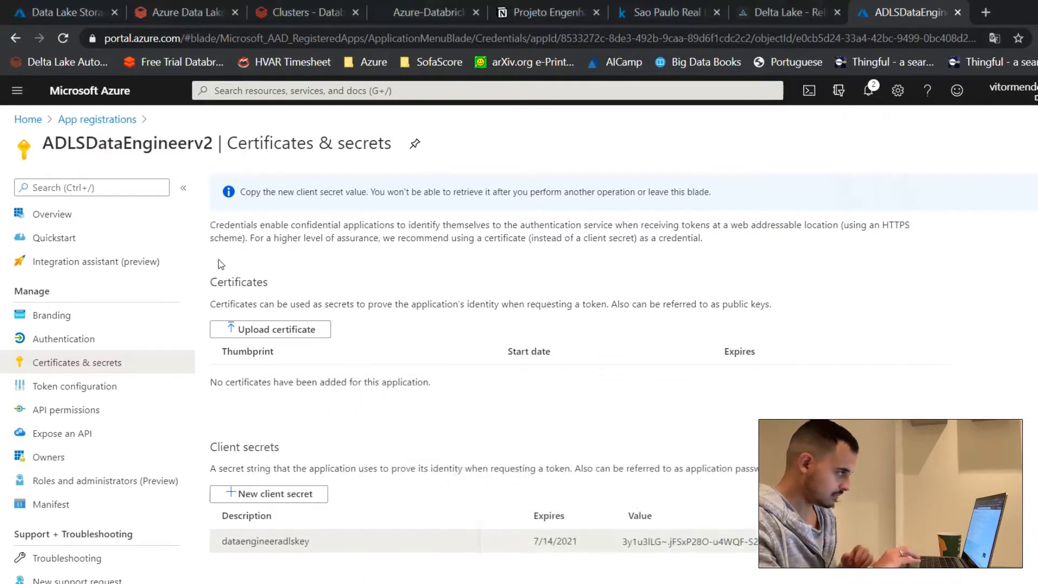
Step: In the Notion project page, check off "Criar um registro e aplicativo" and "Armazenar Client ID, Tenant ID e Secret"
{"action": "left_click", "coordinate": [545, 12]}
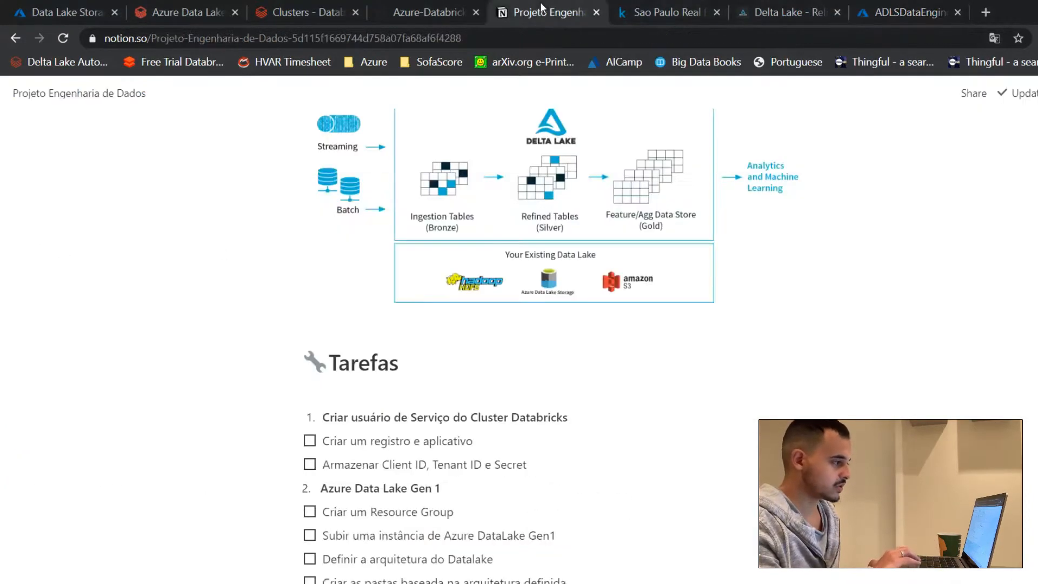
{"action": "left_click", "coordinate": [310, 442]}
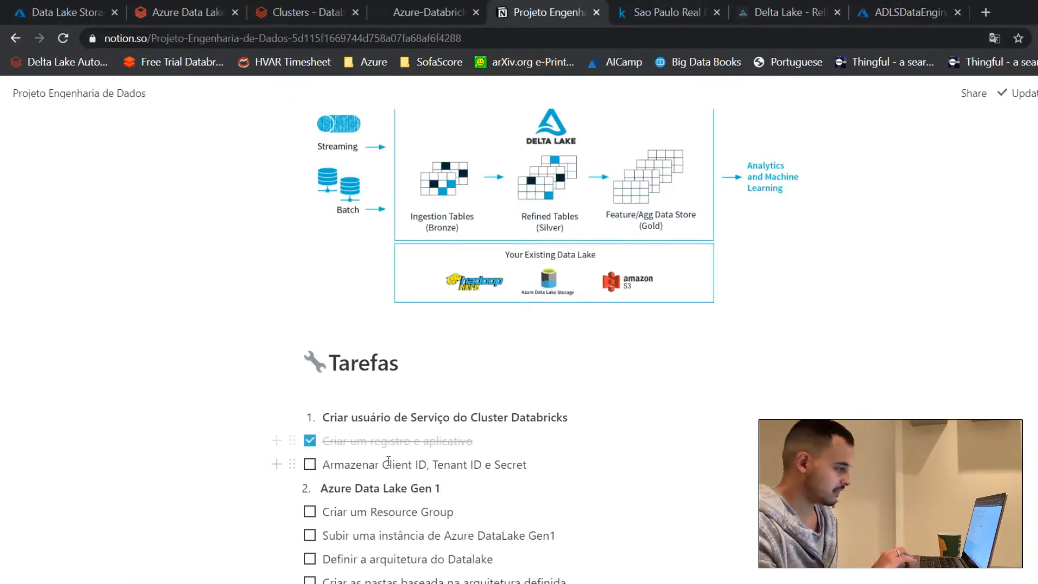
{"action": "left_click", "coordinate": [310, 465]}
{"action": "scroll", "coordinate": [670, 577], "scroll_direction": "down", "scroll_amount": 2}
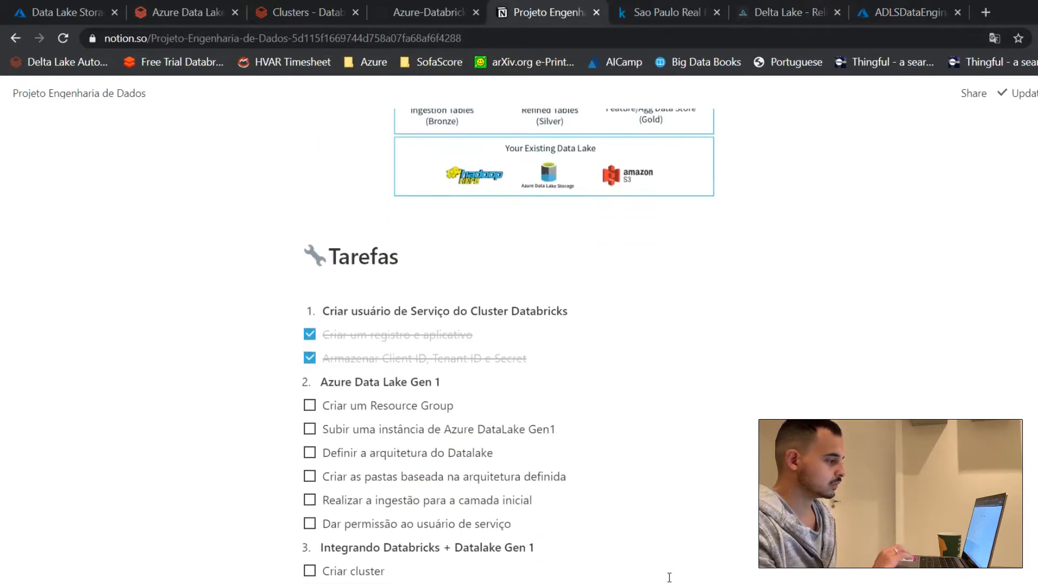
{"action": "scroll", "coordinate": [669, 578], "scroll_direction": "down", "scroll_amount": 1}
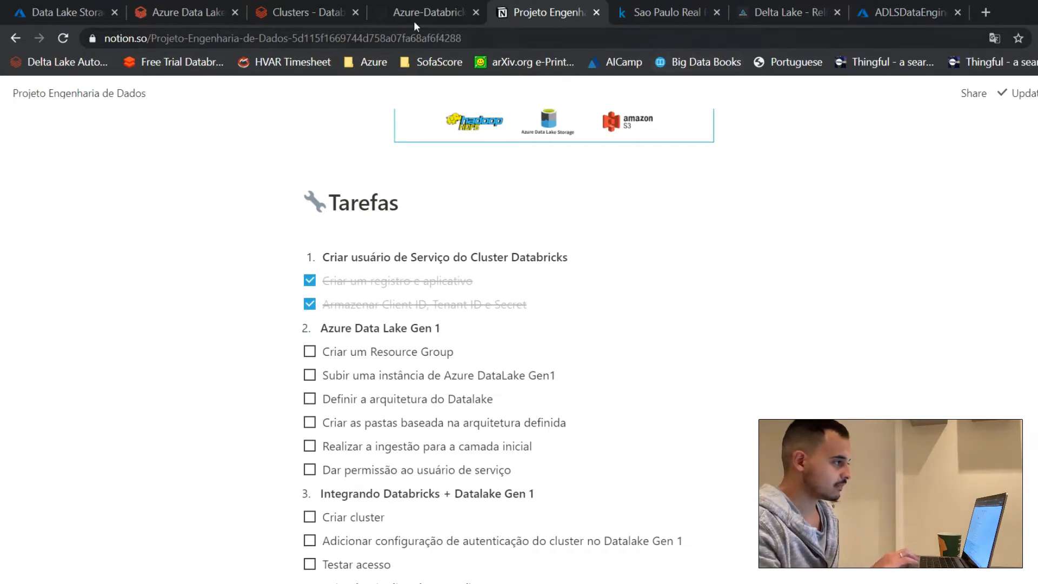
Step: Return to the Azure portal, search its services for DATALAKE and open Data Lake Storage Gen1
{"action": "left_click", "coordinate": [914, 13]}
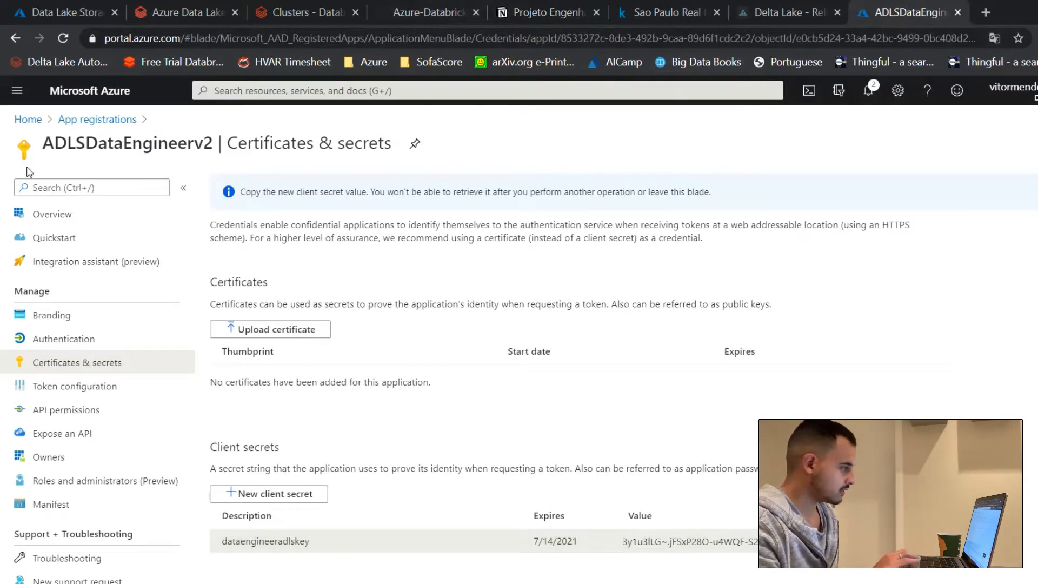
{"action": "left_click", "coordinate": [90, 91]}
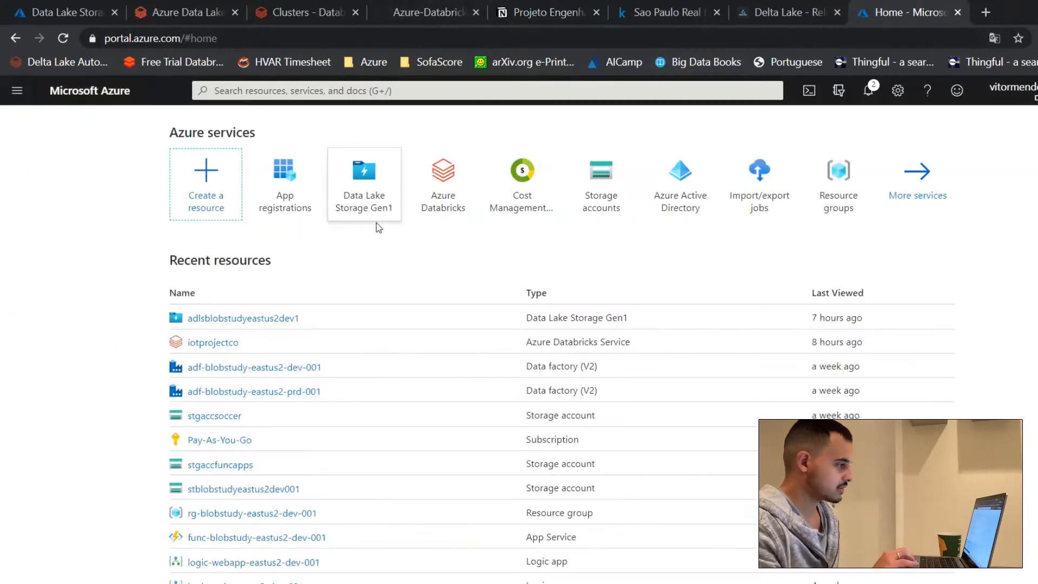
{"action": "left_click", "coordinate": [317, 90]}
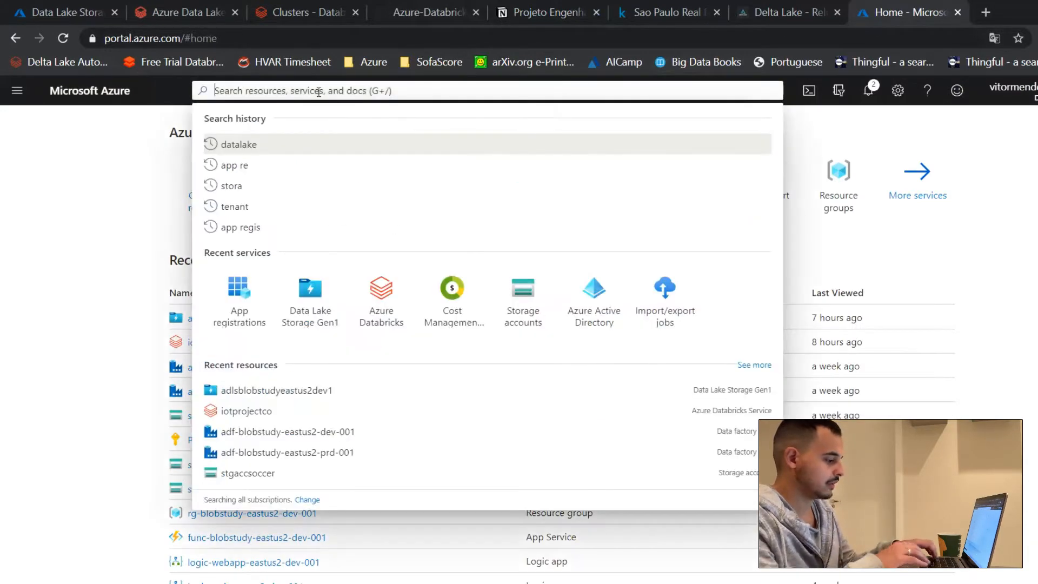
{"action": "type", "text": "A"}
{"action": "key", "text": "BackSpace"}
{"action": "type", "text": "DATALAKE"}
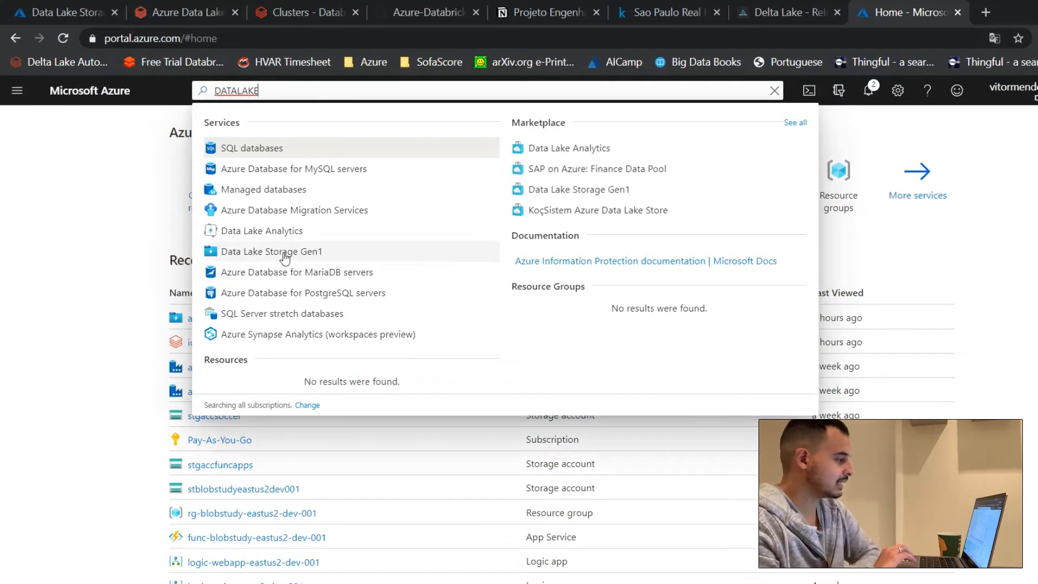
{"action": "left_click", "coordinate": [304, 253]}
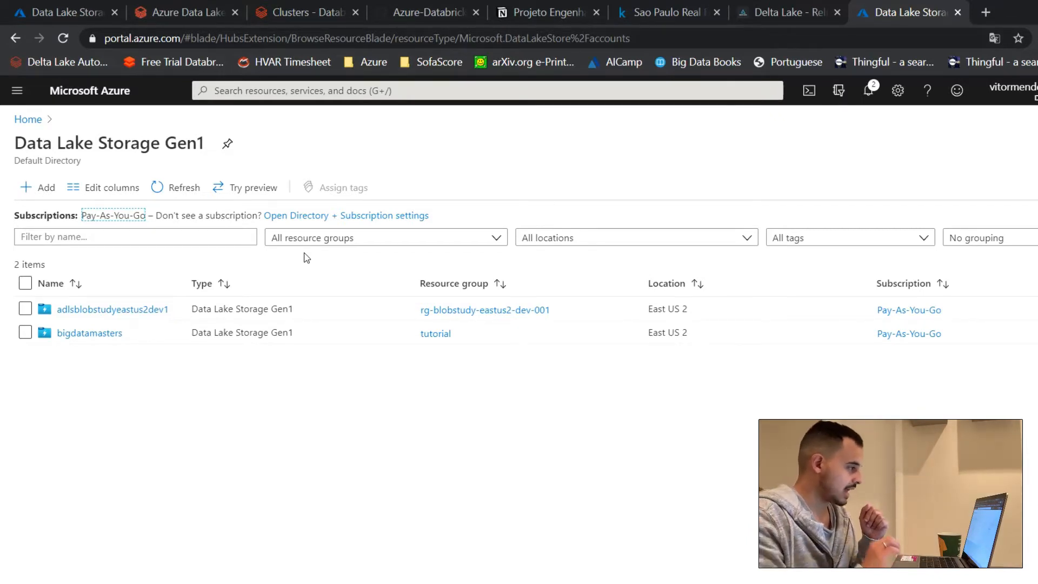
Step: Start a new Data Lake Storage Gen1 account in the resource group rg-blobstudy-eastus2-dev-001
{"action": "left_click", "coordinate": [31, 194]}
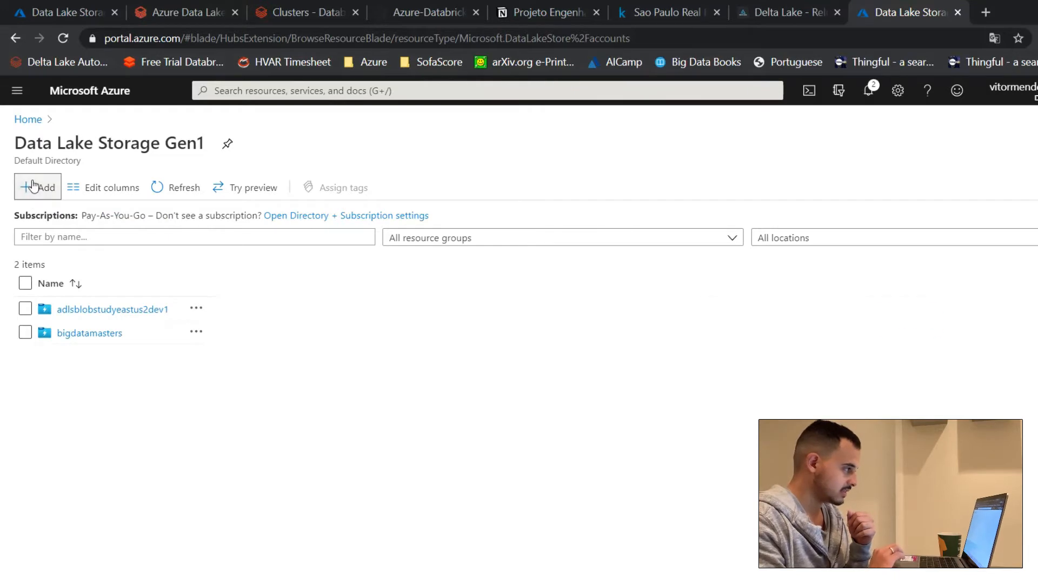
{"action": "left_click", "coordinate": [32, 186]}
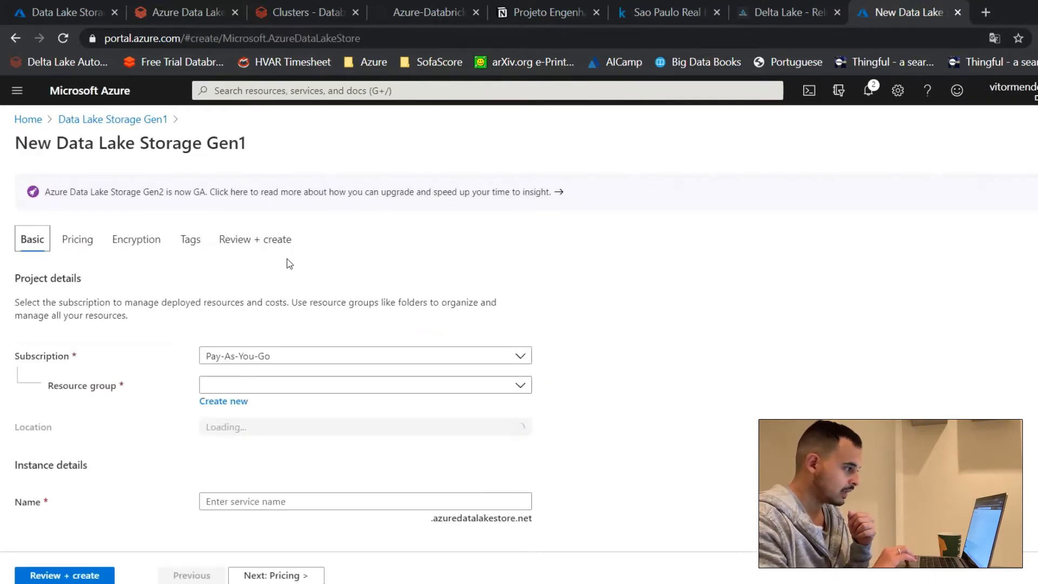
{"action": "left_click", "coordinate": [299, 378]}
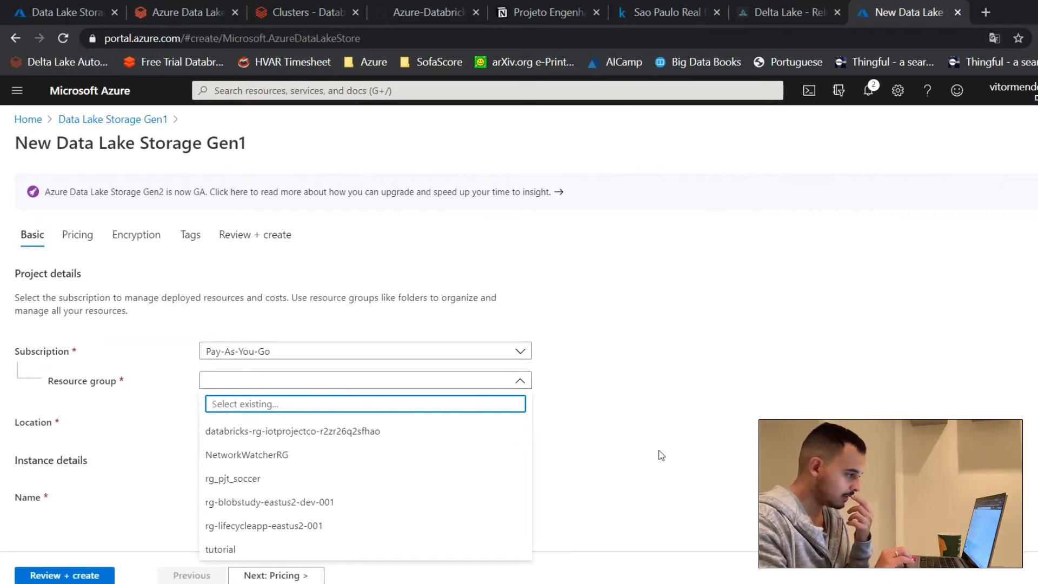
{"action": "left_click", "coordinate": [445, 502]}
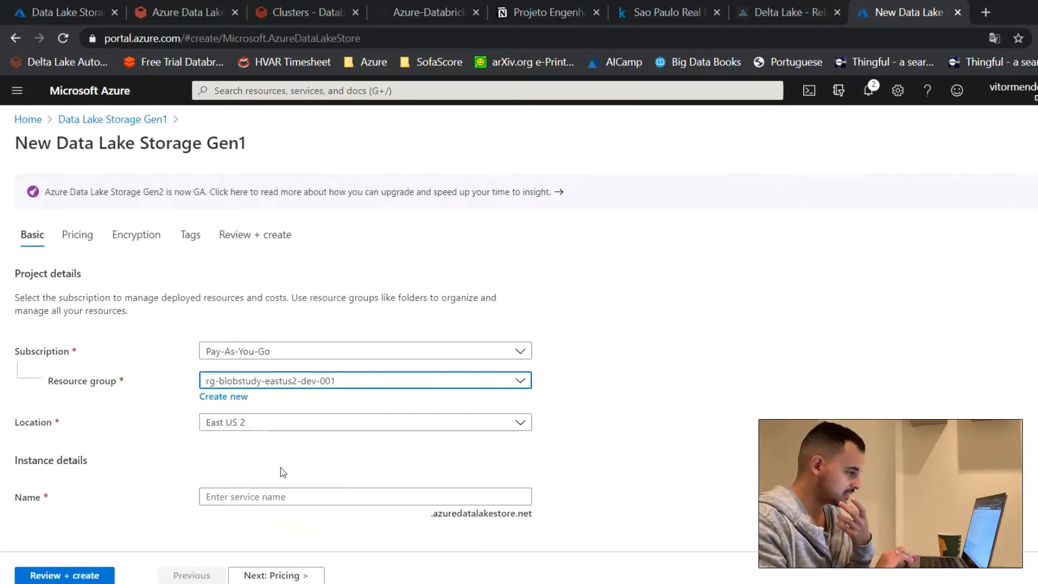
Step: Name the new Data Lake Storage Gen1 account adlsexamplebigdata and bring up its settings review
{"action": "left_click", "coordinate": [272, 502]}
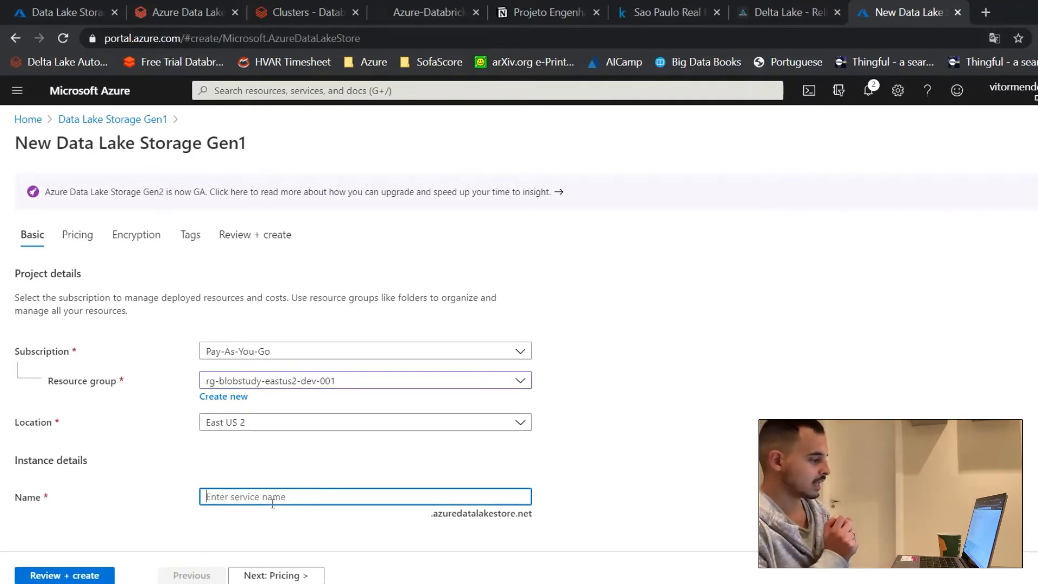
{"action": "type", "text": "adl"}
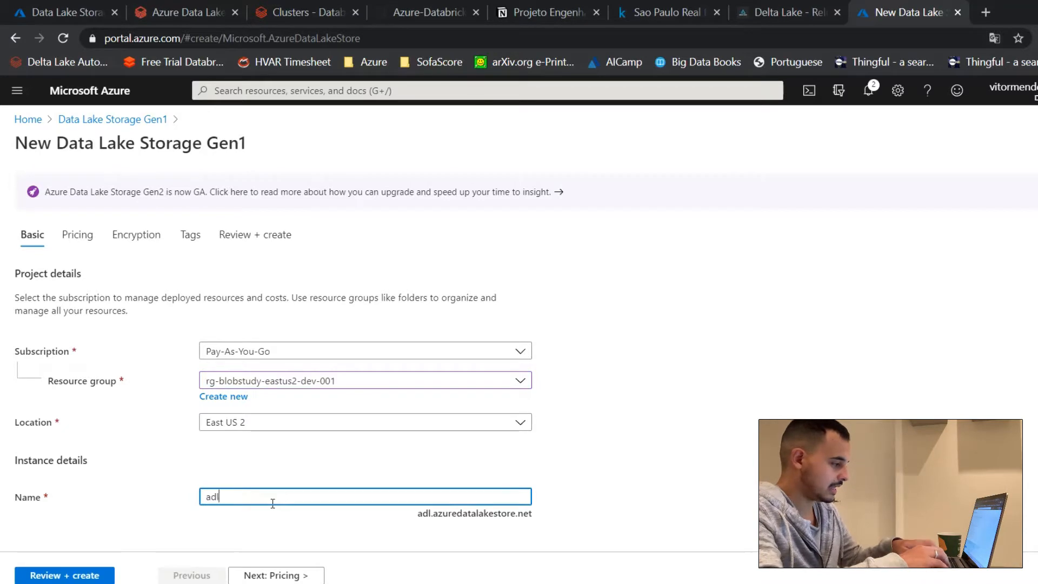
{"action": "type", "text": "sexample"}
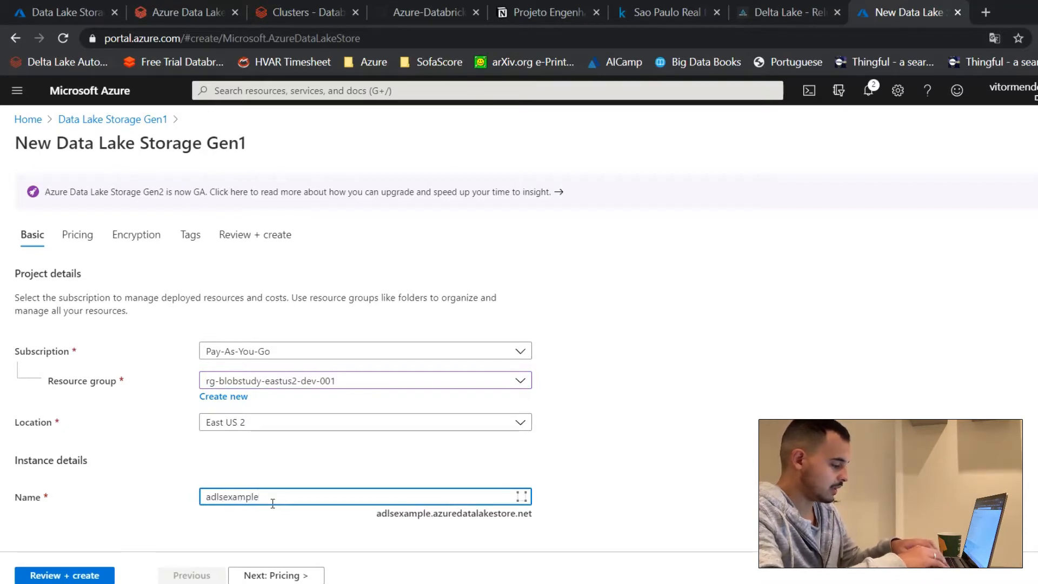
{"action": "type", "text": "bigdatama"}
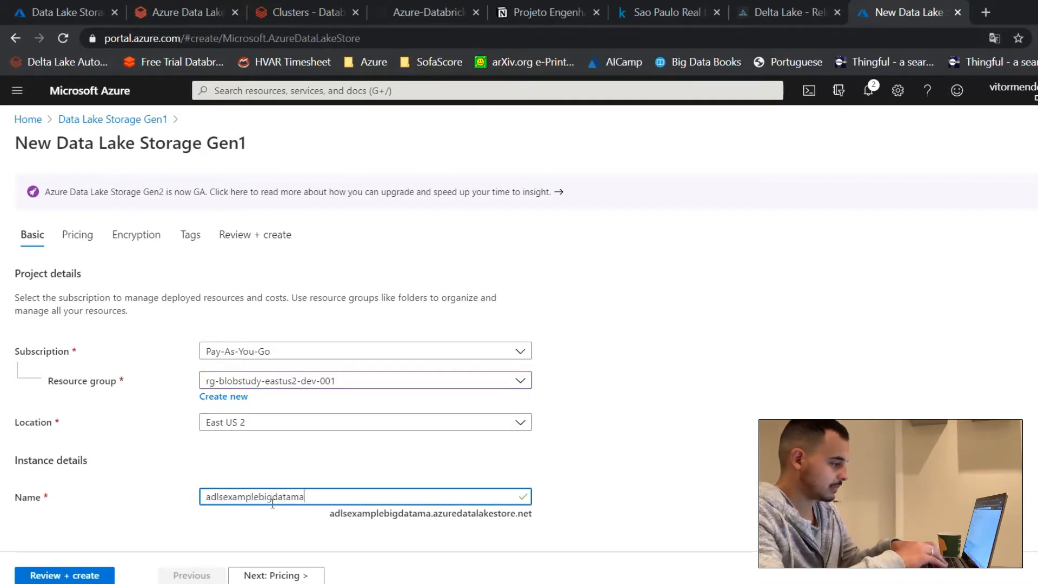
{"action": "type", "text": "sters"}
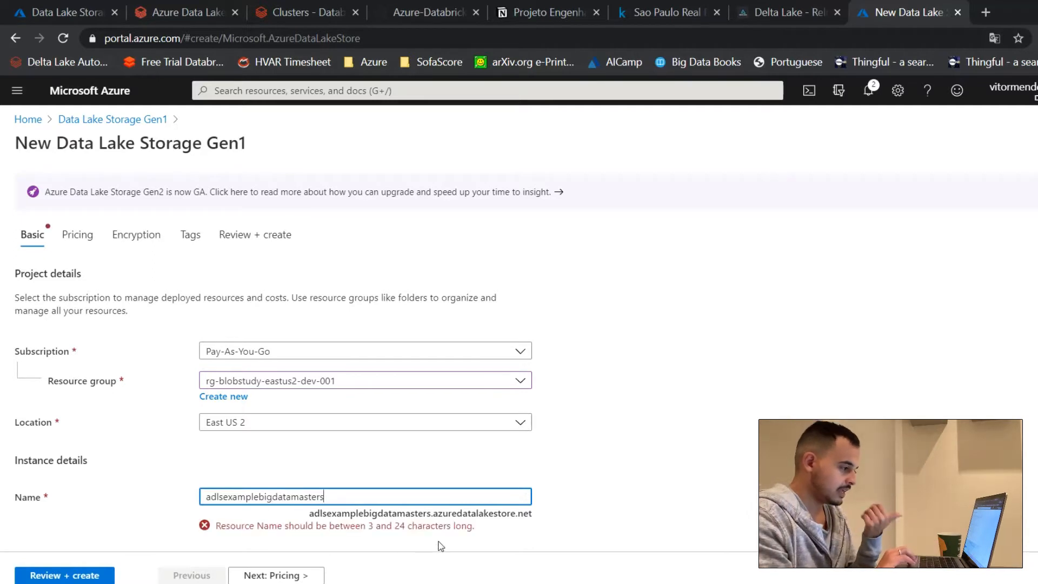
{"action": "key", "text": "BackSpace"}
{"action": "key", "text": "BackSpace"}
{"action": "key", "text": "BackSpace"}
{"action": "key", "text": "BackSpace"}
{"action": "key", "text": "BackSpace"}
{"action": "key", "text": "BackSpace"}
{"action": "key", "text": "BackSpace"}
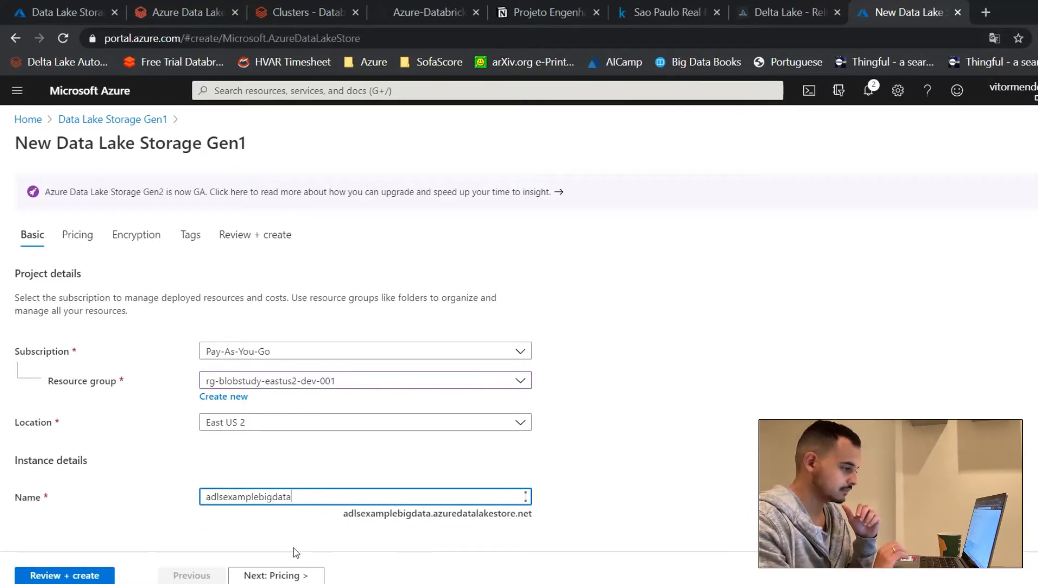
{"action": "left_click", "coordinate": [65, 575]}
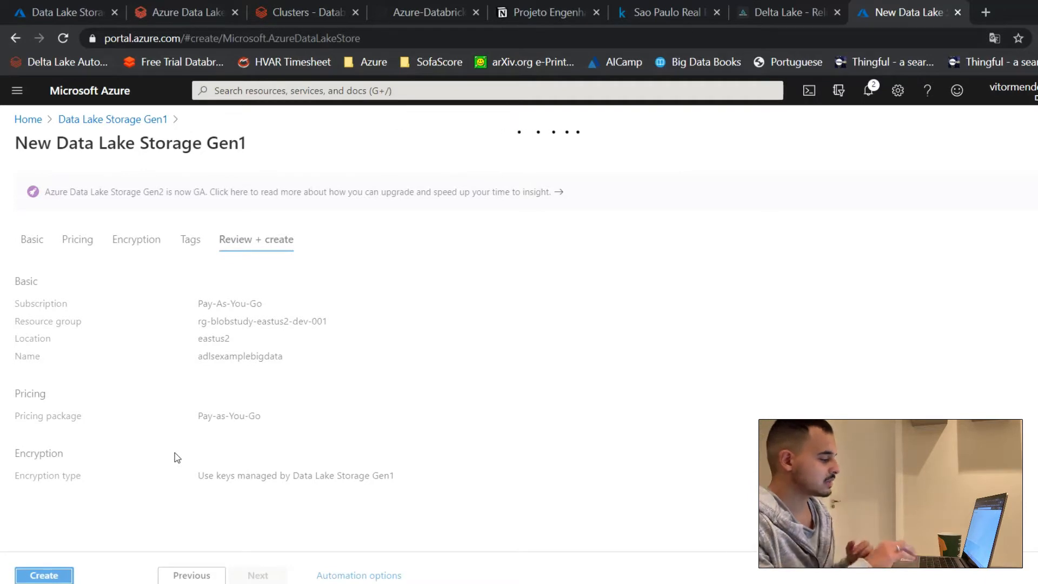
Step: Leave the new account form without creating it and open the existing adlsblobstudyeastus2dev1 account
{"action": "left_click", "coordinate": [145, 122]}
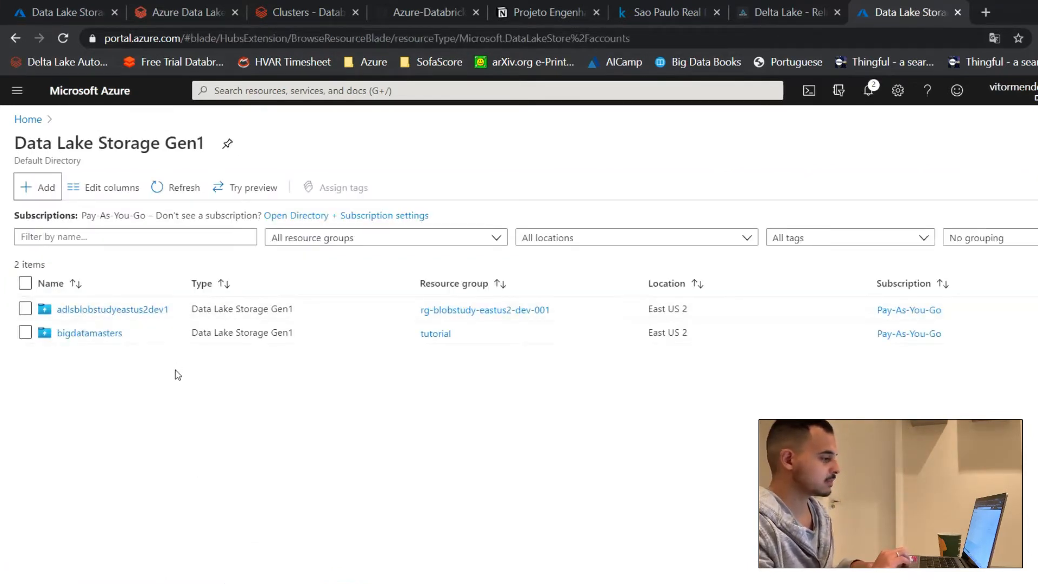
{"action": "left_click", "coordinate": [150, 311]}
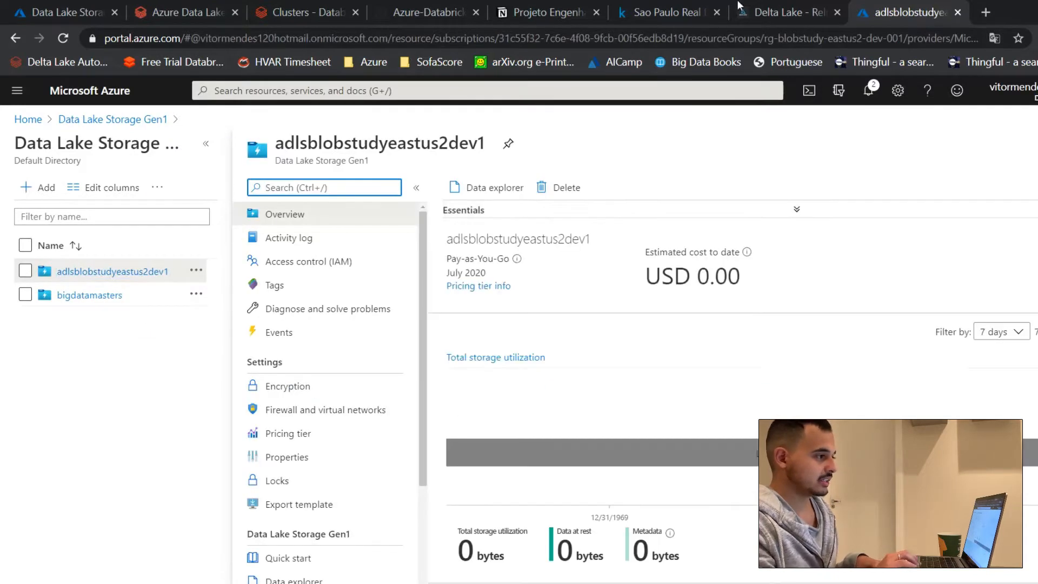
Step: In the Notion project page, check off "Criar um Resource Group" and "Subir uma instância de Azure DataLake Gen1"
{"action": "left_click", "coordinate": [531, 7]}
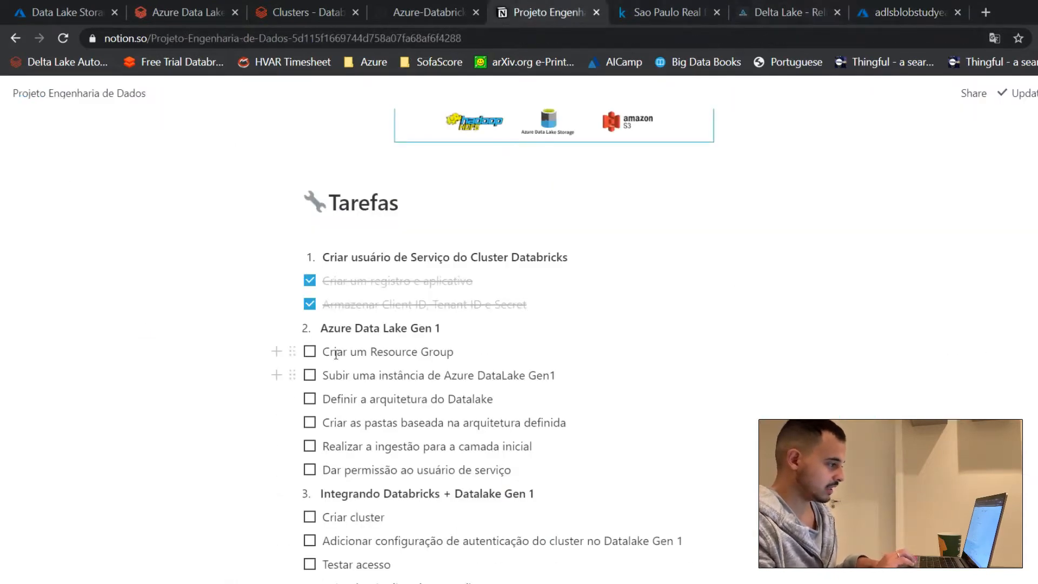
{"action": "left_click", "coordinate": [311, 352]}
{"action": "left_click", "coordinate": [310, 375]}
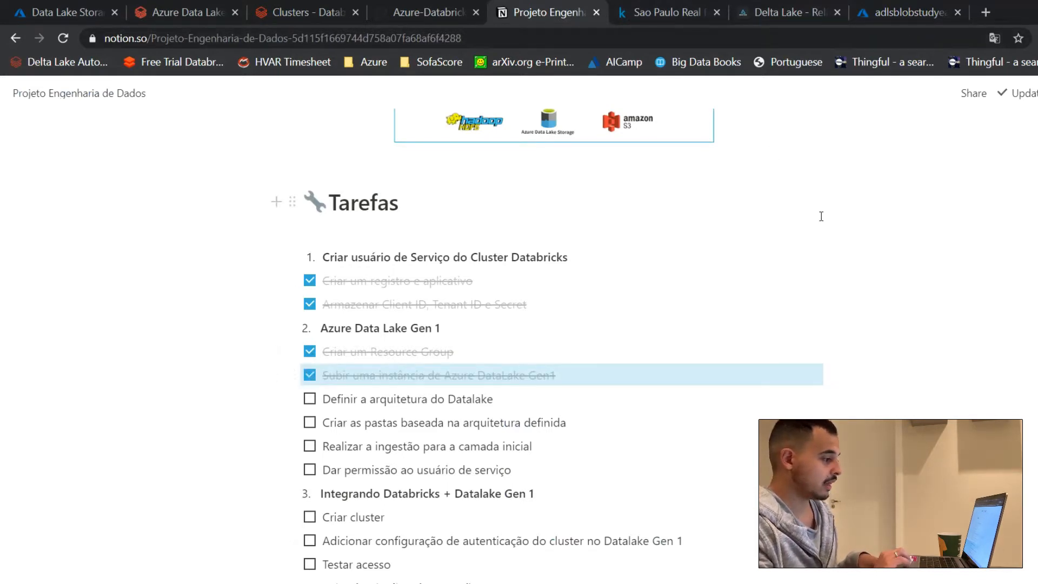
{"action": "scroll", "coordinate": [822, 216], "scroll_direction": "up", "scroll_amount": 4}
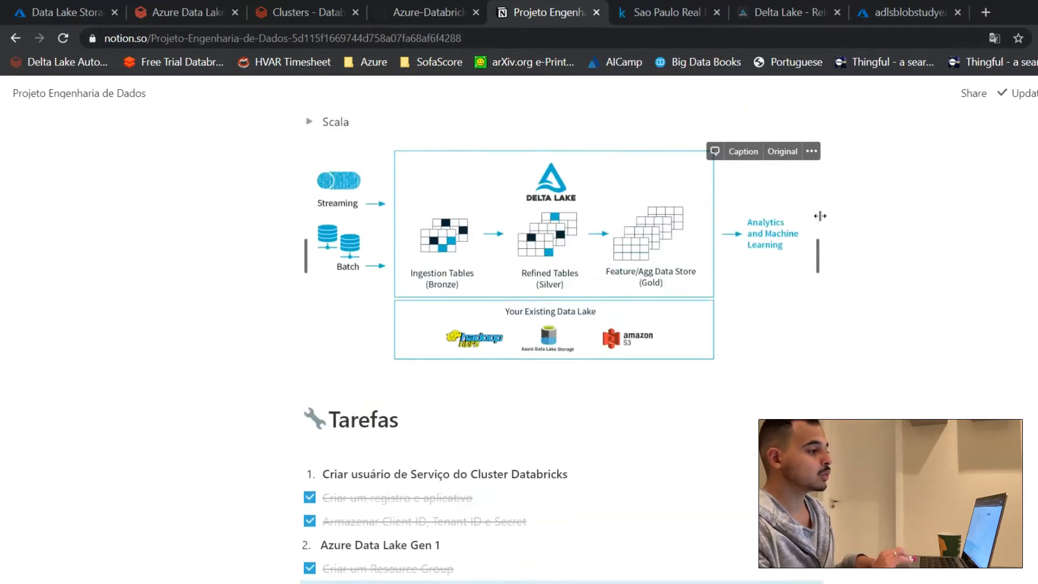
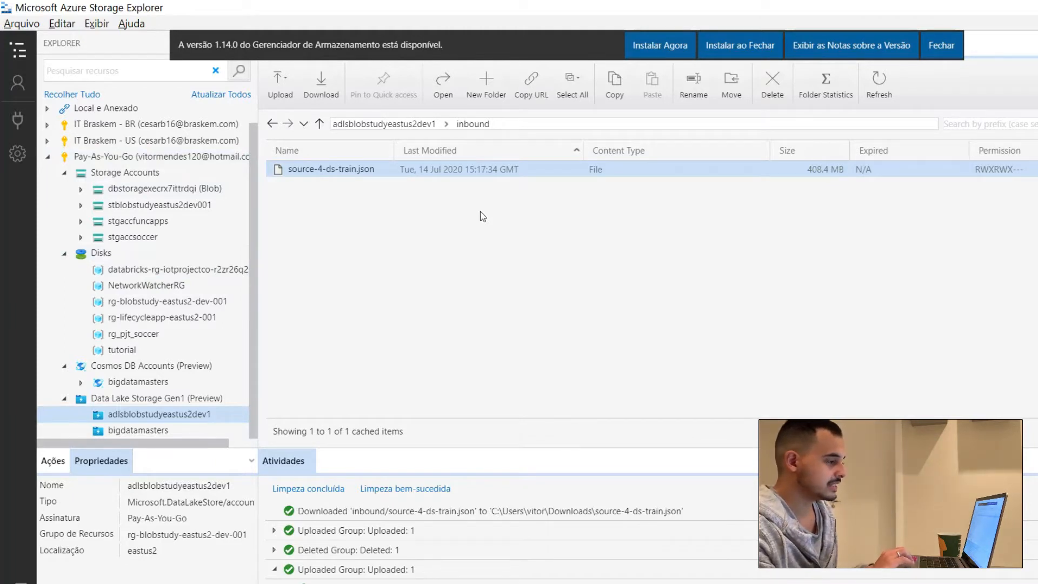
Step: Review the root folders of the adlsblobstudyeastus2dev1 account under the Pay-As-You-Go subscription and the contents of its inbound folder
{"action": "left_click", "coordinate": [345, 124]}
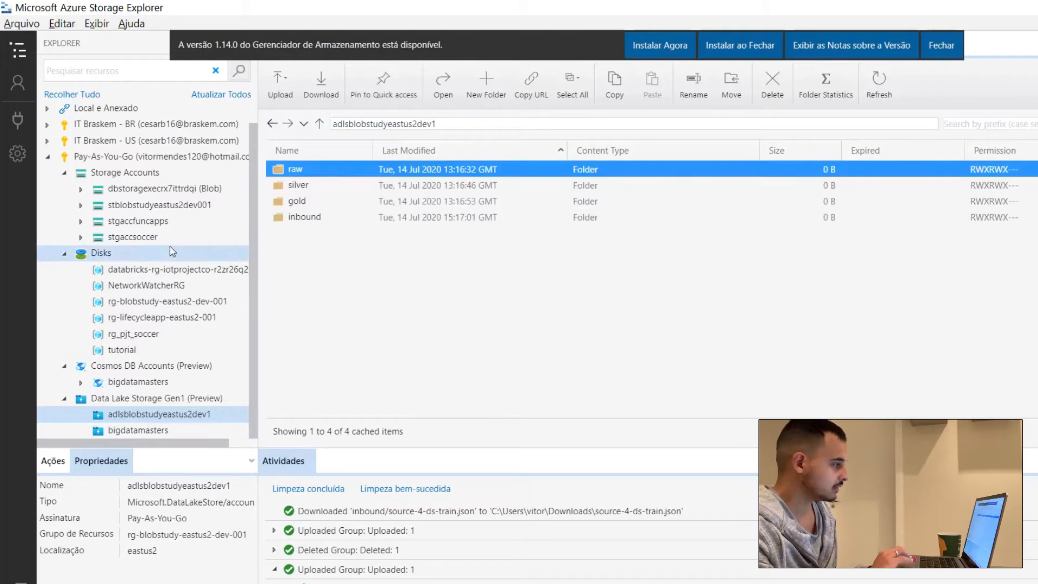
{"action": "double_click", "coordinate": [124, 157]}
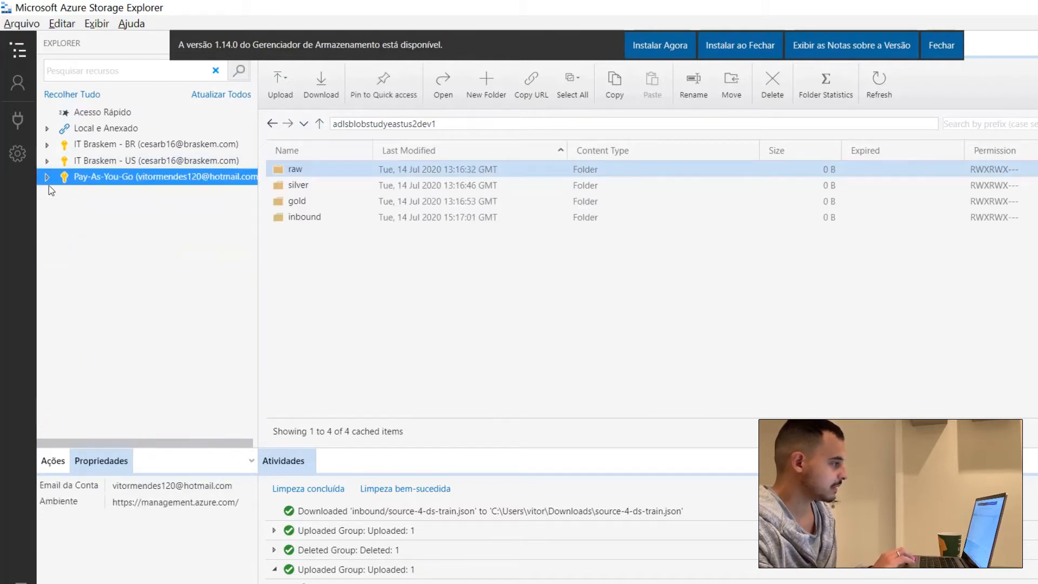
{"action": "left_click", "coordinate": [47, 177]}
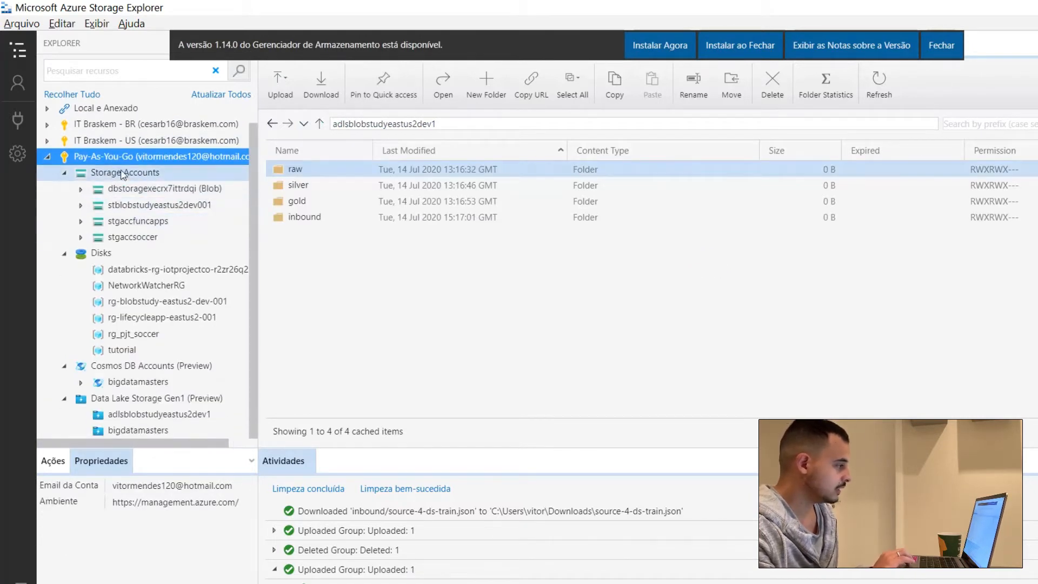
{"action": "left_click", "coordinate": [179, 417]}
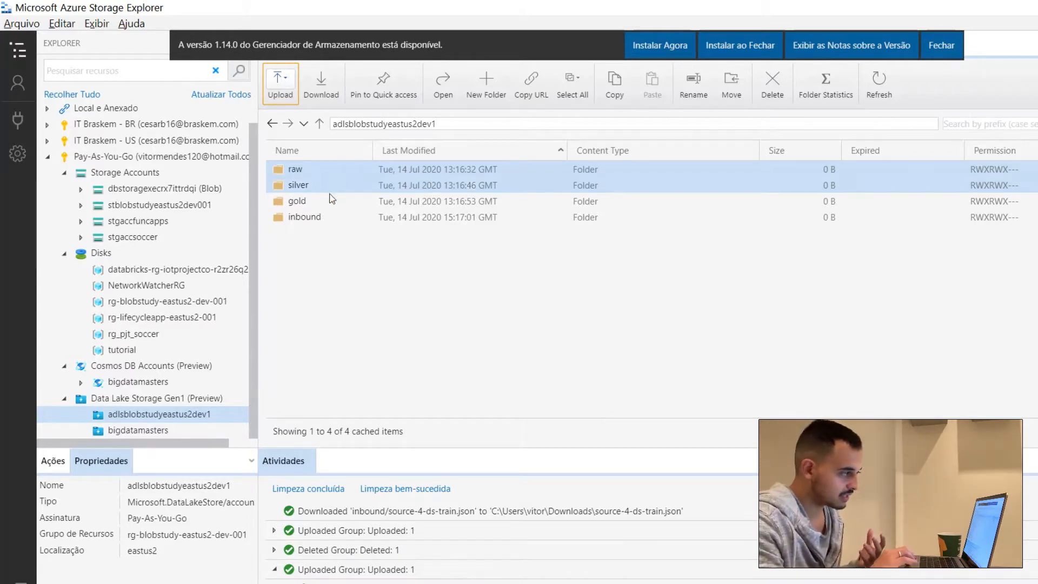
{"action": "left_click", "coordinate": [334, 216]}
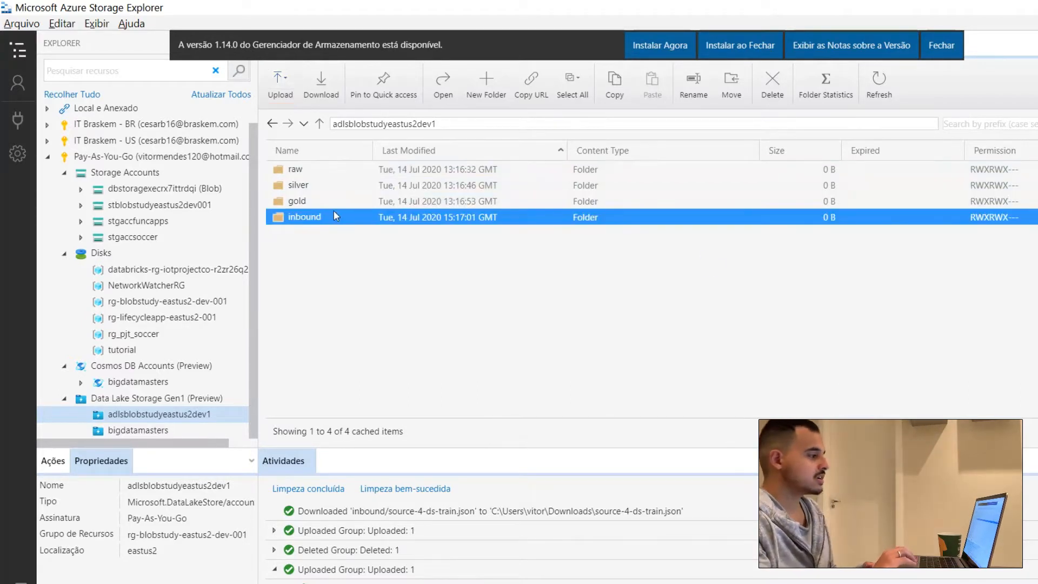
{"action": "double_click", "coordinate": [335, 212]}
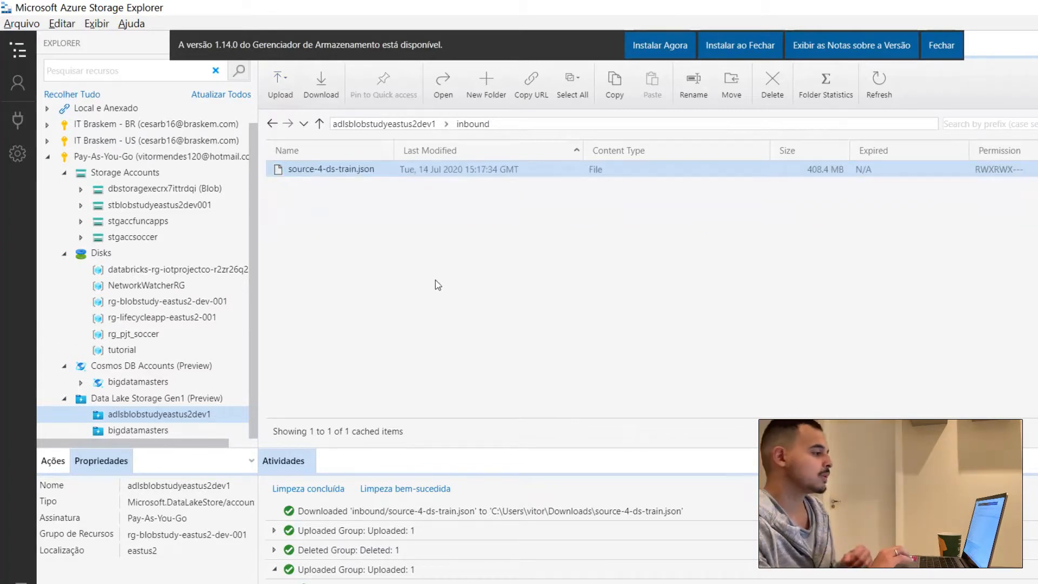
{"action": "left_click", "coordinate": [399, 125]}
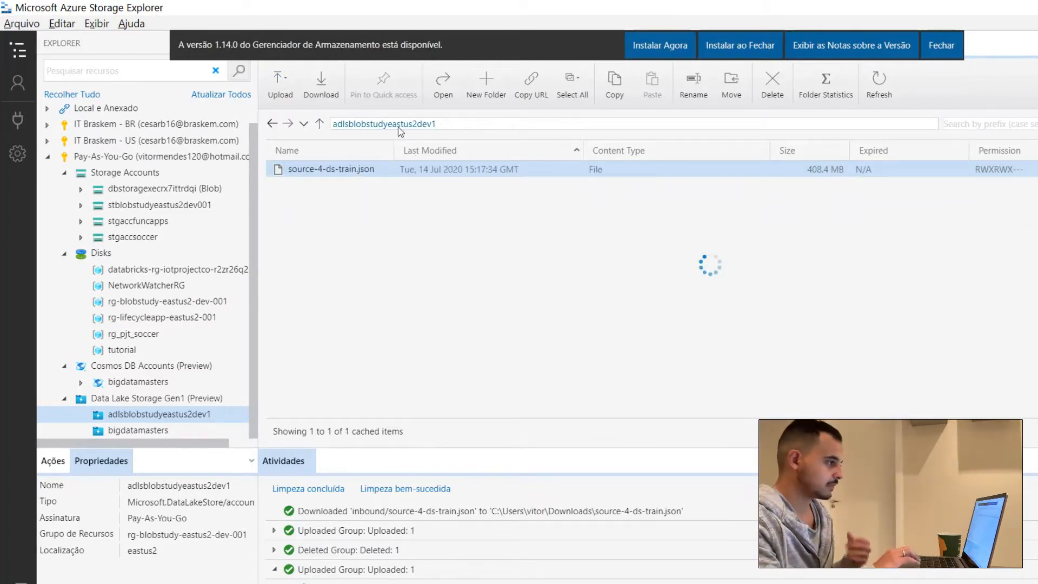
{"action": "left_click", "coordinate": [430, 267]}
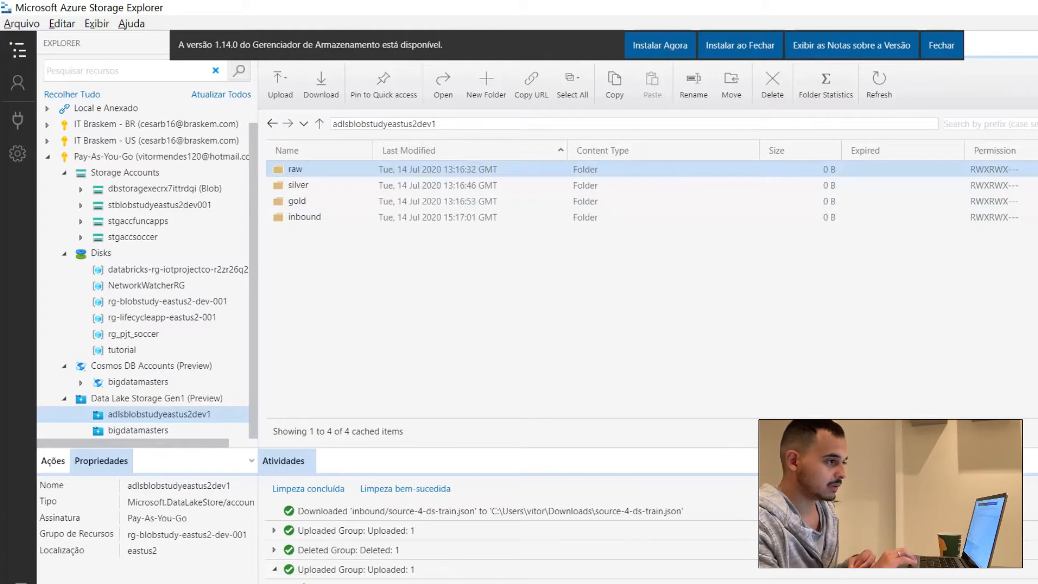
Step: In the Notion project page, check off "Definir a arquitetura do Datalake", "Criar as pastas baseada na arquitetura definida" and "Realizar a ingestão para a camada inicial"
{"action": "key", "text": "alt+Tab"}
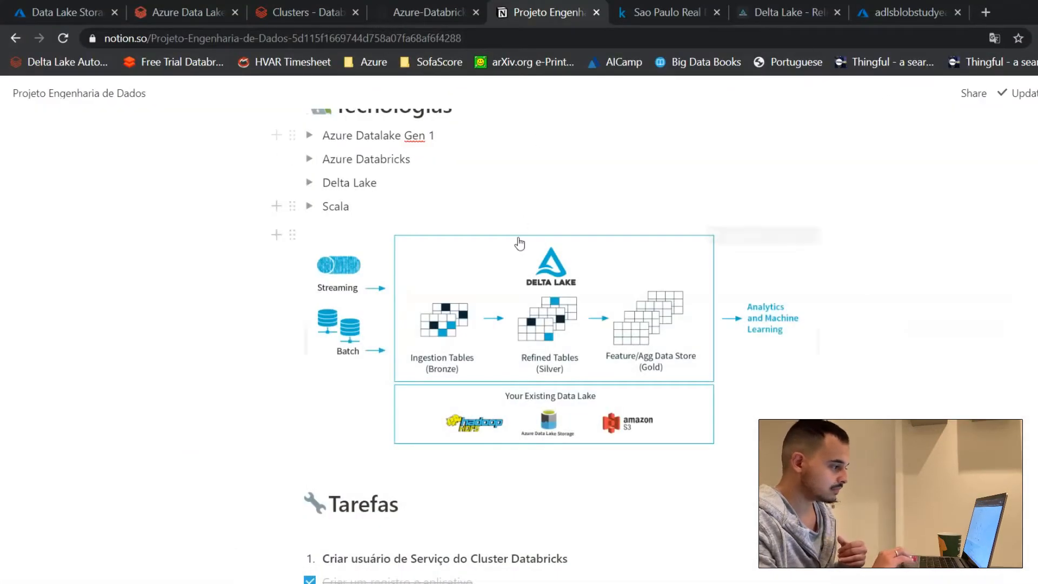
{"action": "scroll", "coordinate": [384, 480], "scroll_direction": "down", "scroll_amount": 4}
{"action": "scroll", "coordinate": [385, 480], "scroll_direction": "down", "scroll_amount": 2}
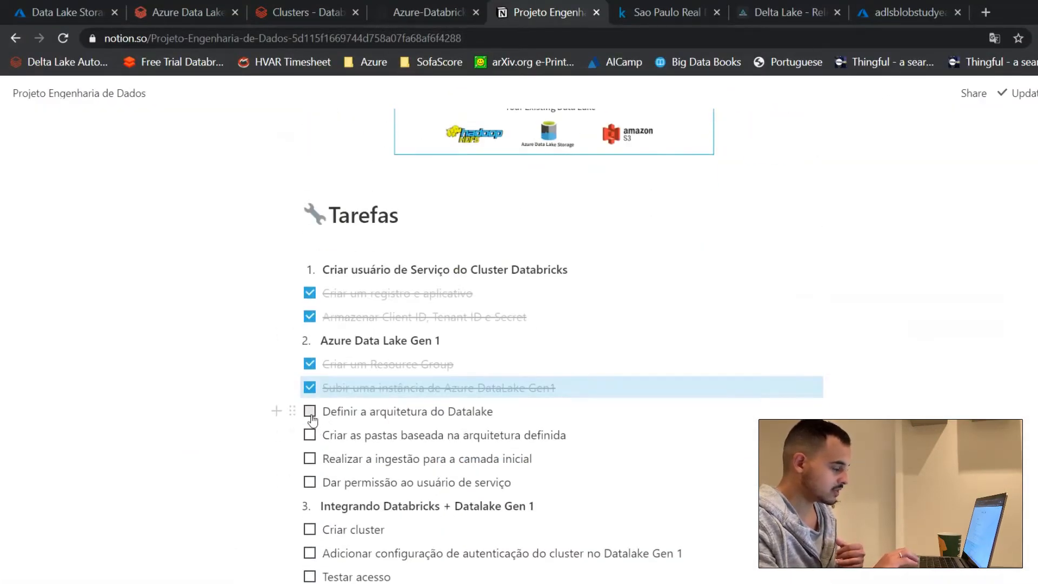
{"action": "left_click", "coordinate": [309, 410]}
{"action": "left_click", "coordinate": [310, 435]}
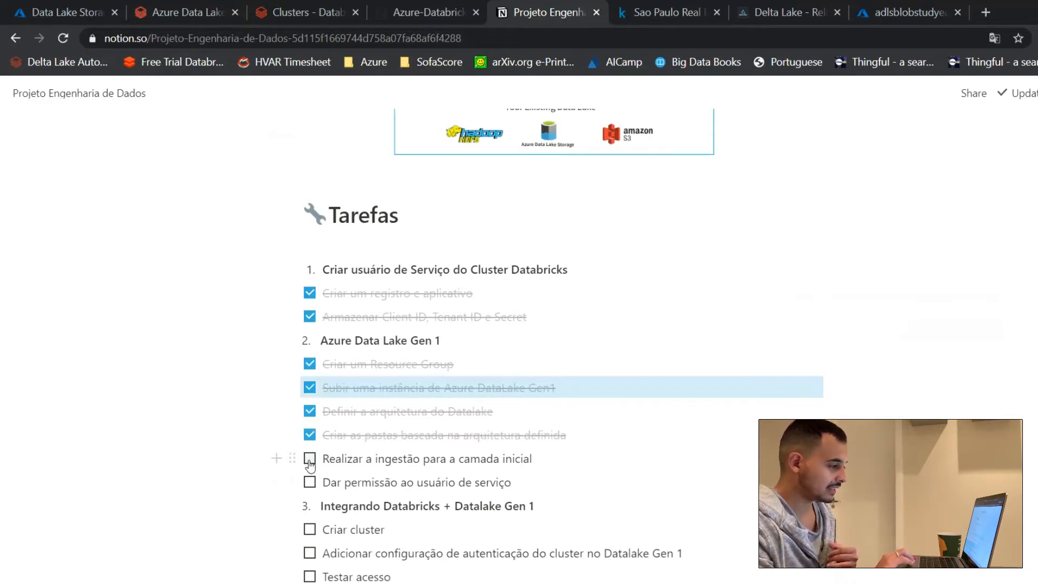
{"action": "scroll", "coordinate": [309, 459], "scroll_direction": "down", "scroll_amount": 1}
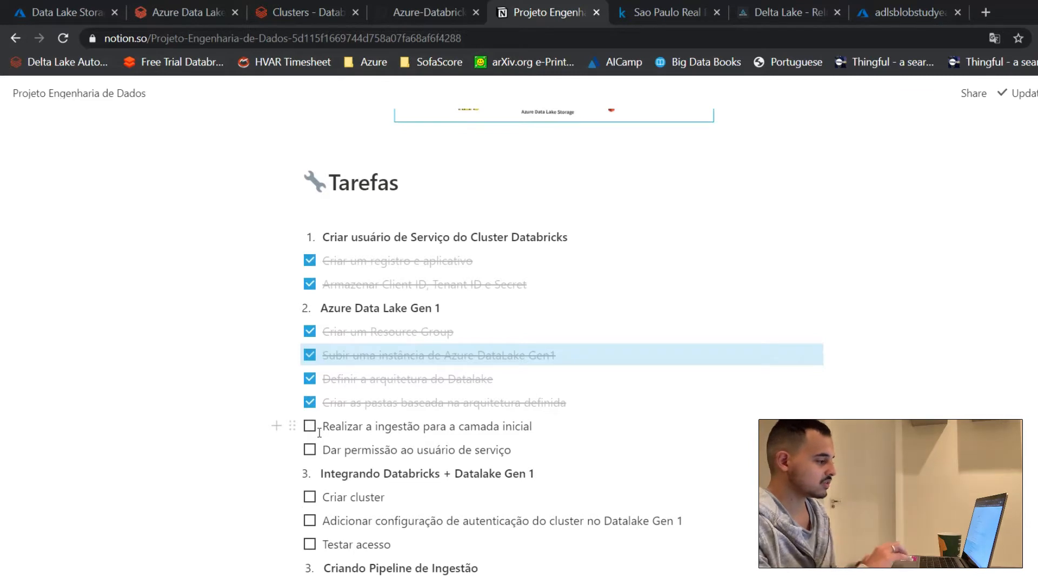
{"action": "left_click", "coordinate": [309, 426]}
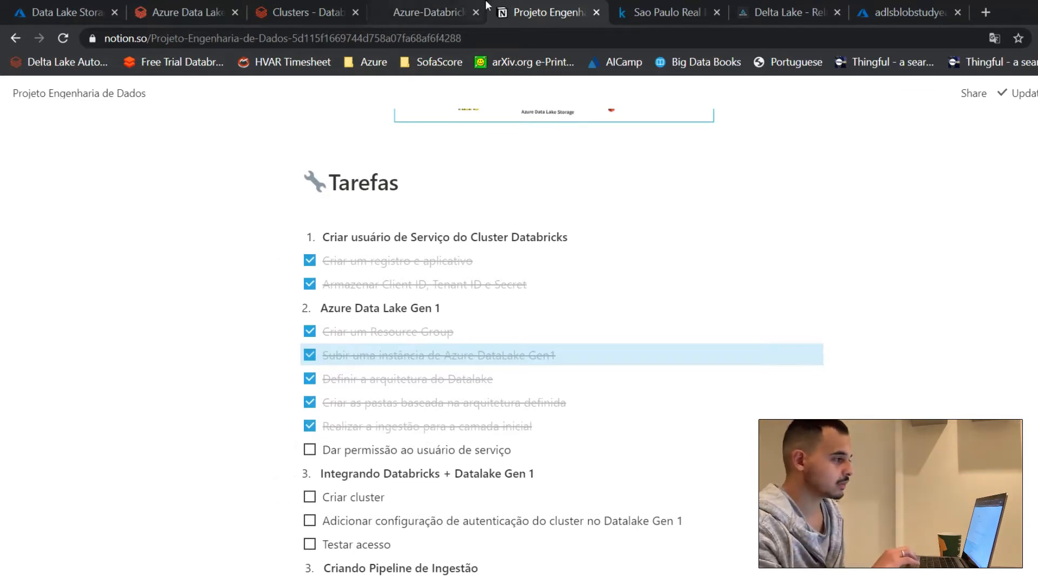
Step: In the Azure portal, open the access settings for the root folder of adlsblobstudyeastus2dev1 from its Data explorer
{"action": "left_click", "coordinate": [868, 4]}
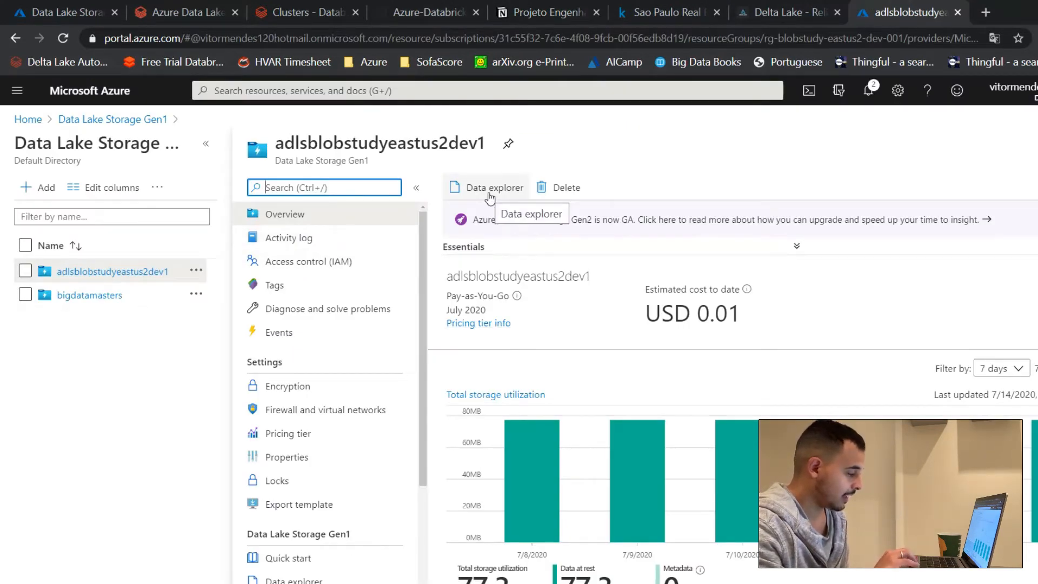
{"action": "scroll", "coordinate": [292, 414], "scroll_direction": "down", "scroll_amount": 3}
{"action": "scroll", "coordinate": [292, 417], "scroll_direction": "up", "scroll_amount": 3}
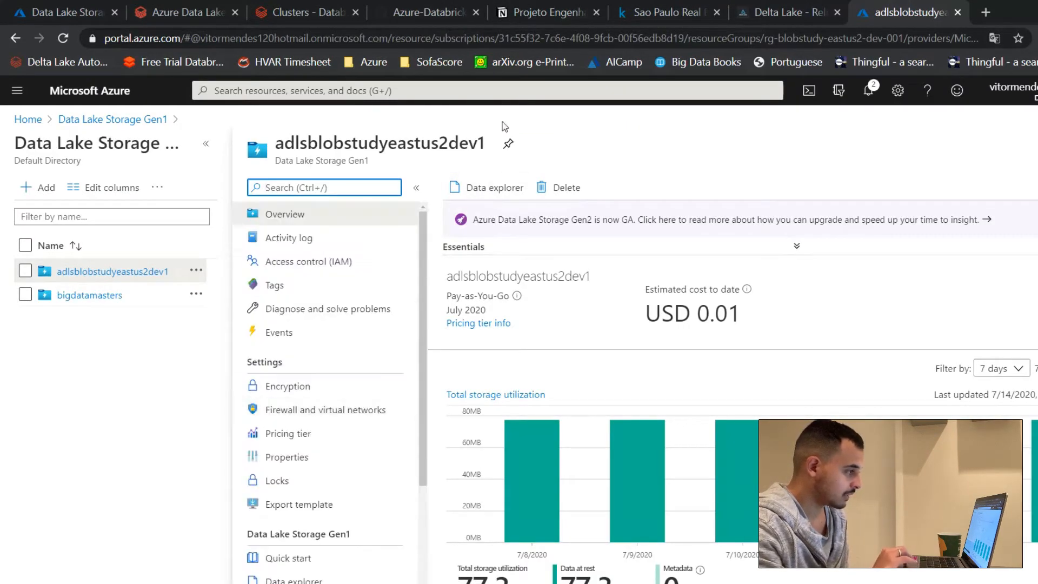
{"action": "left_click", "coordinate": [477, 187]}
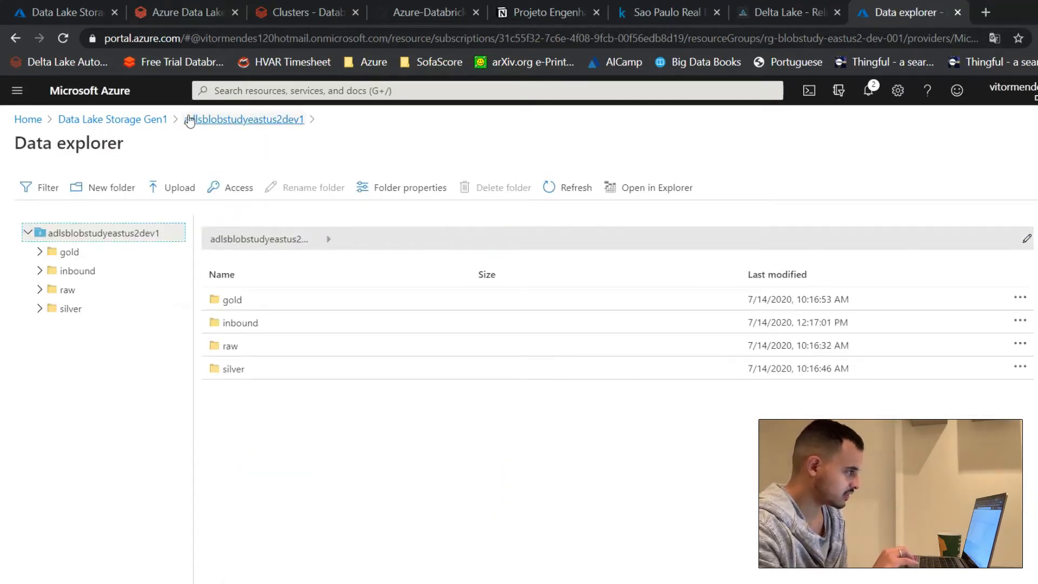
{"action": "left_click", "coordinate": [206, 120]}
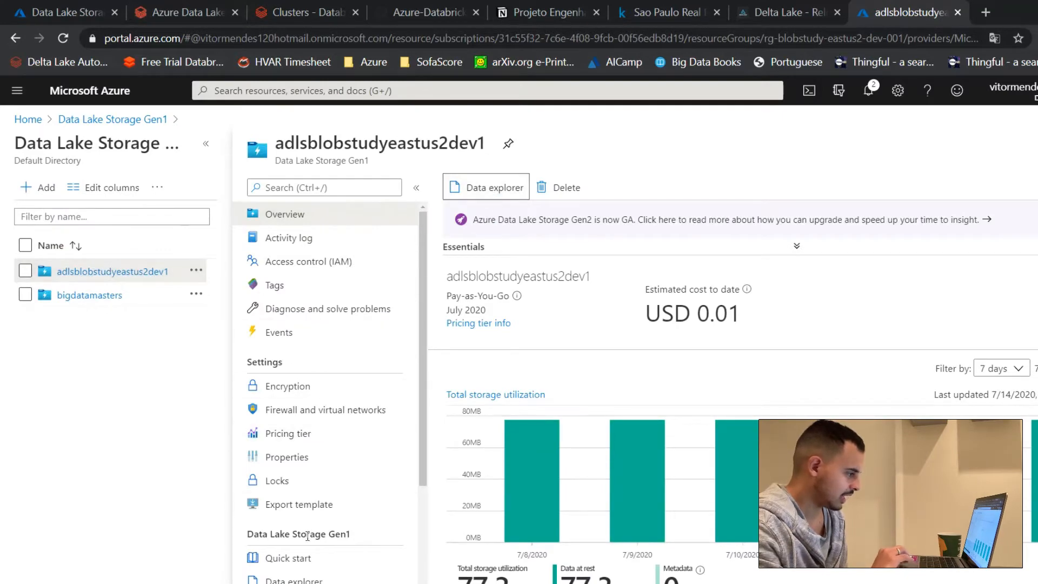
{"action": "scroll", "coordinate": [303, 460], "scroll_direction": "down", "scroll_amount": 3}
{"action": "left_click", "coordinate": [299, 447]}
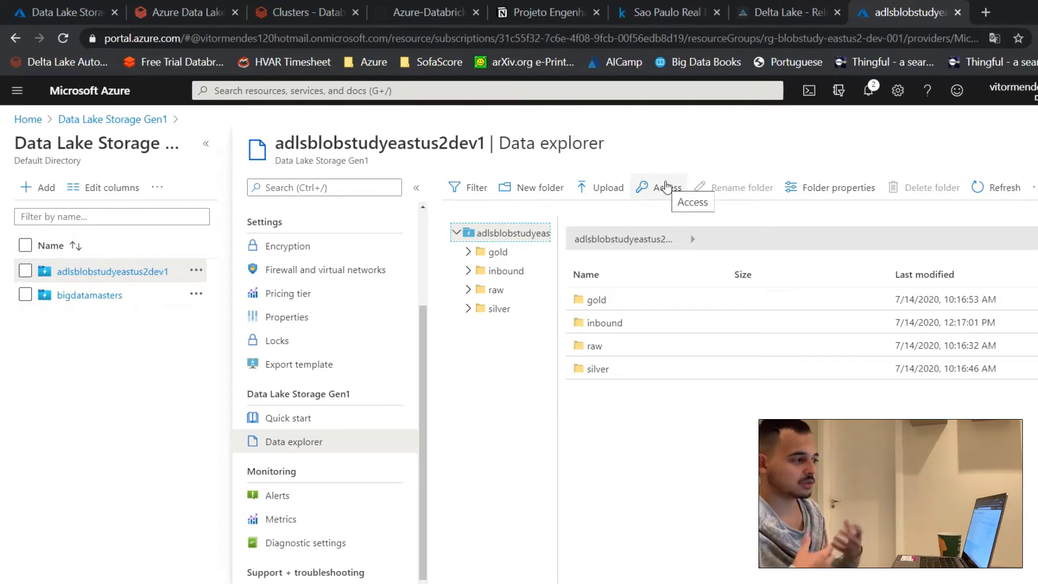
{"action": "left_click", "coordinate": [666, 187]}
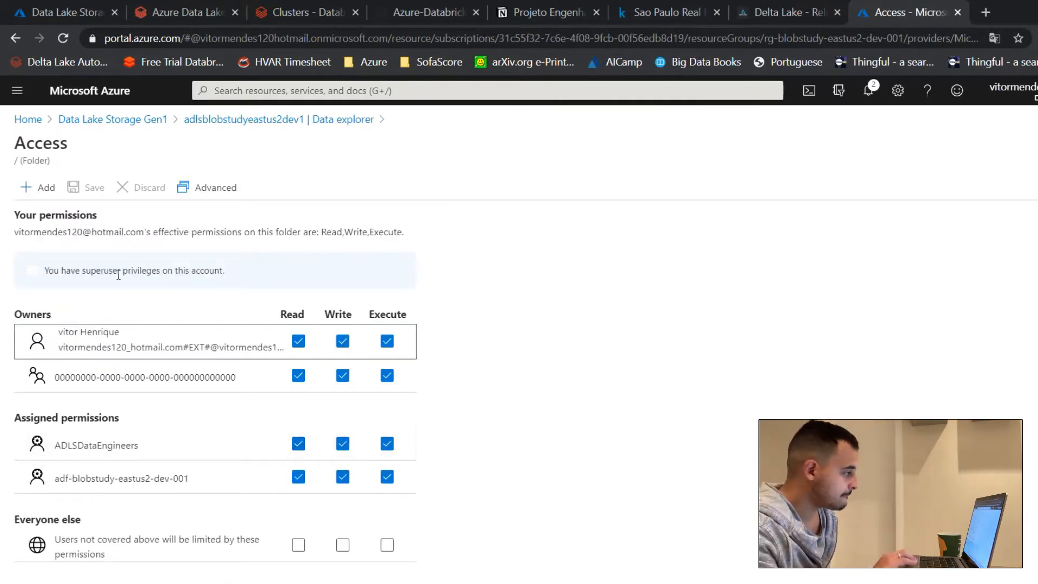
{"action": "left_click", "coordinate": [36, 187]}
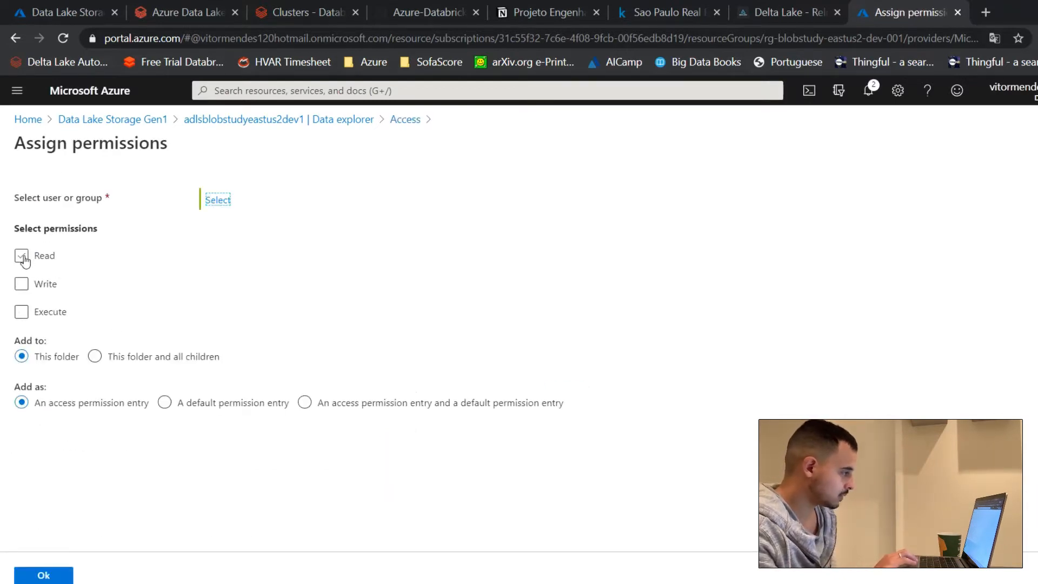
{"action": "left_click", "coordinate": [406, 120]}
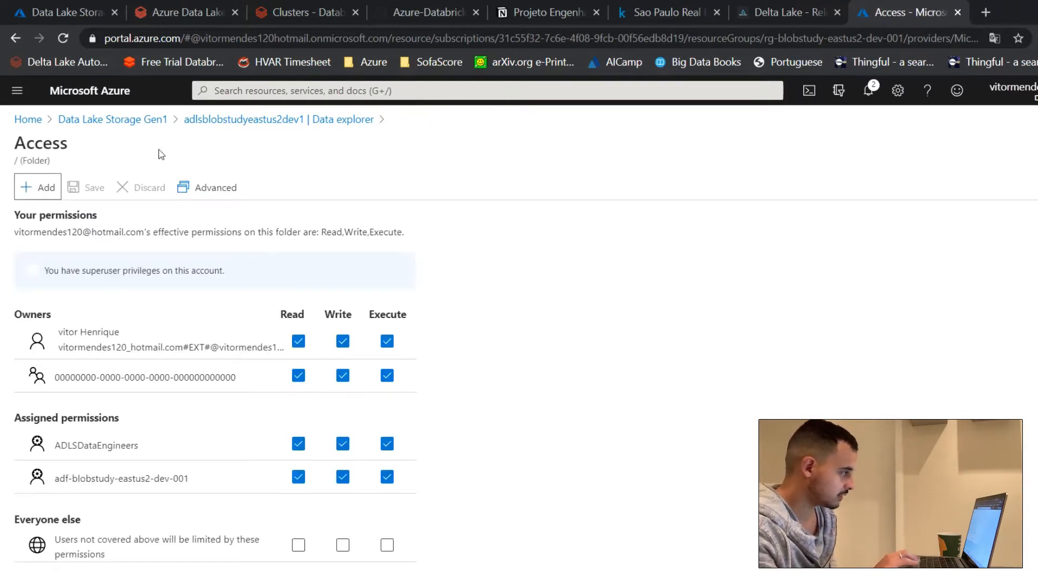
{"action": "left_click", "coordinate": [357, 120]}
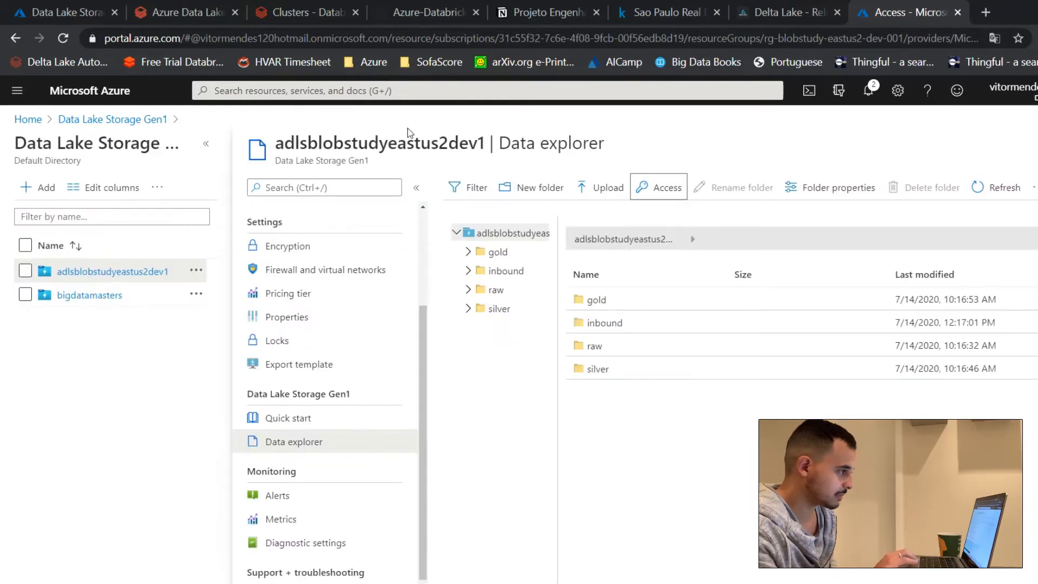
Step: Start a new permission assignment on the root folder with Read, Write and Execute, applied to this folder and all children
{"action": "left_click", "coordinate": [657, 189]}
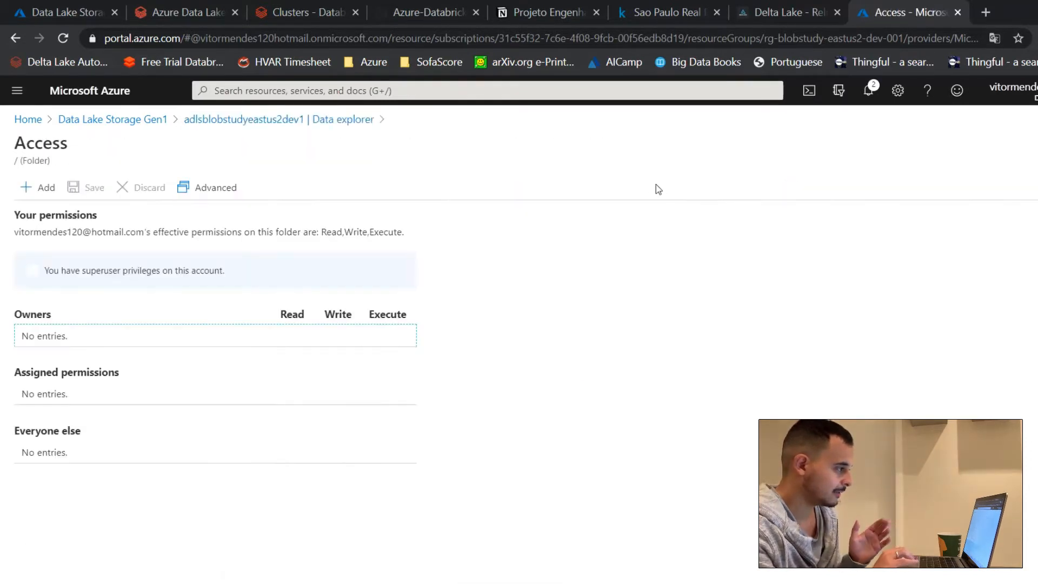
{"action": "left_click", "coordinate": [25, 188]}
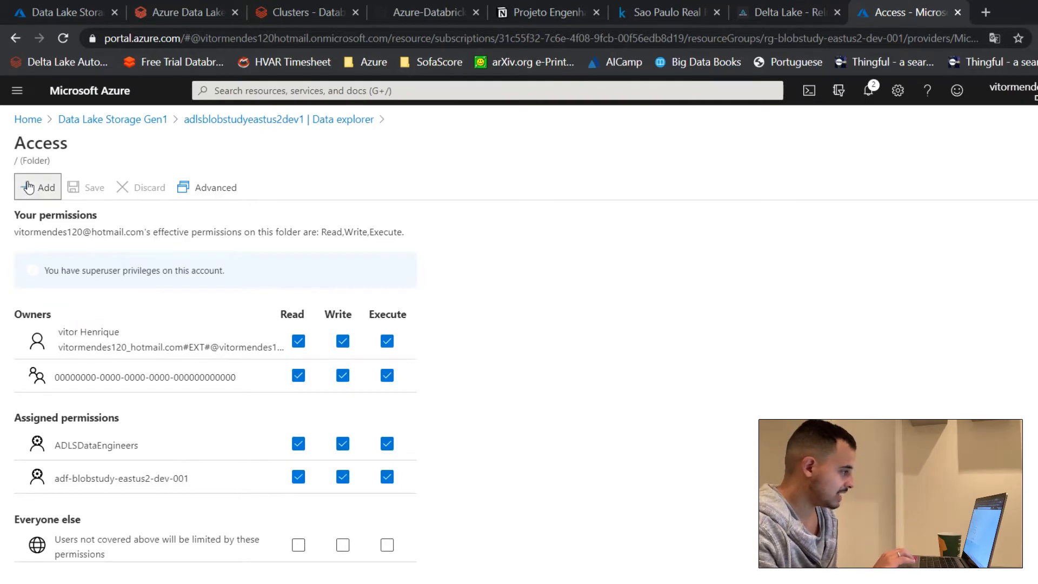
{"action": "left_click", "coordinate": [21, 256]}
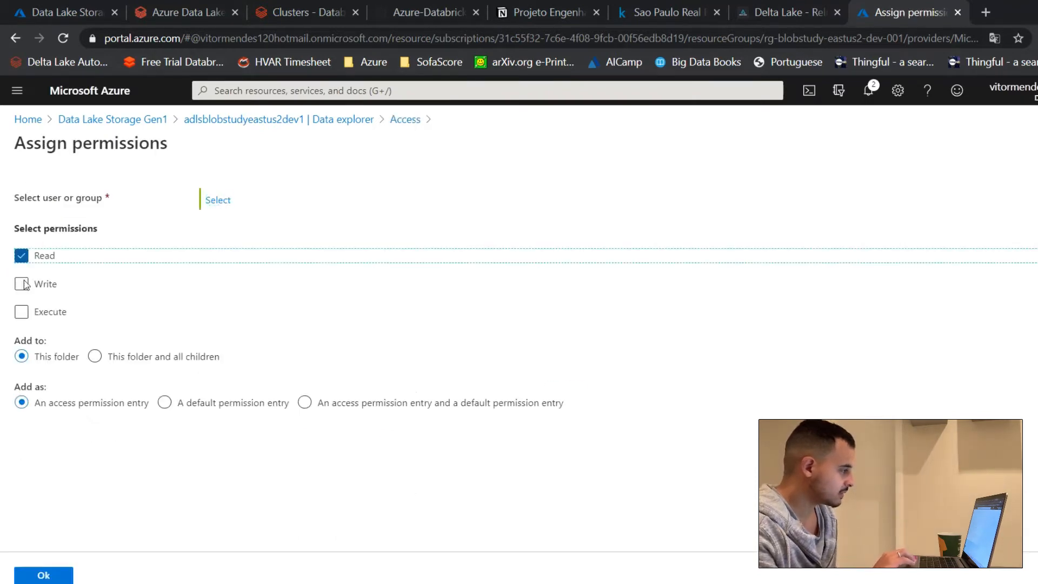
{"action": "left_click", "coordinate": [21, 283]}
{"action": "left_click", "coordinate": [22, 312]}
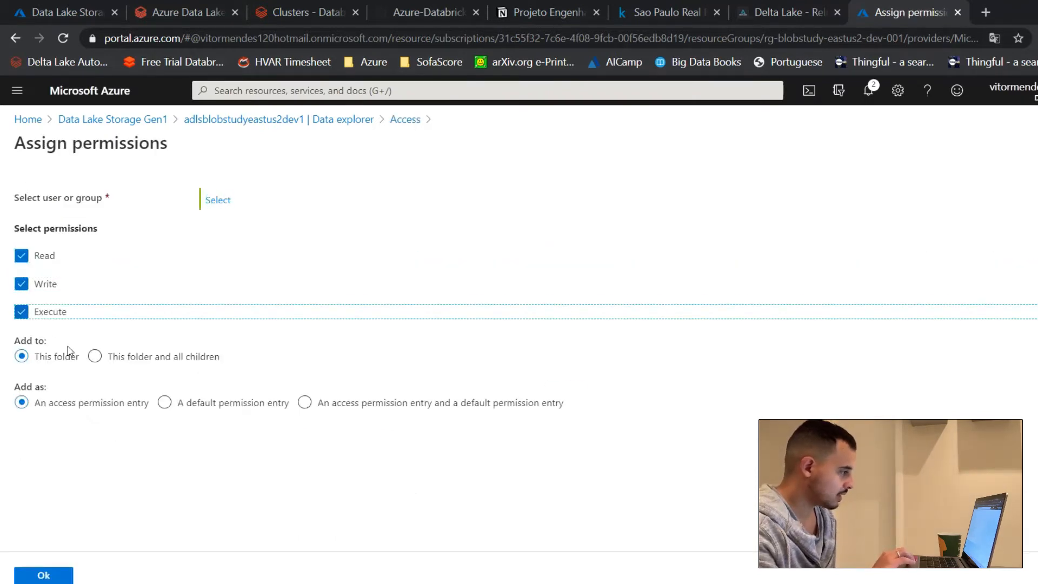
{"action": "left_click", "coordinate": [94, 356]}
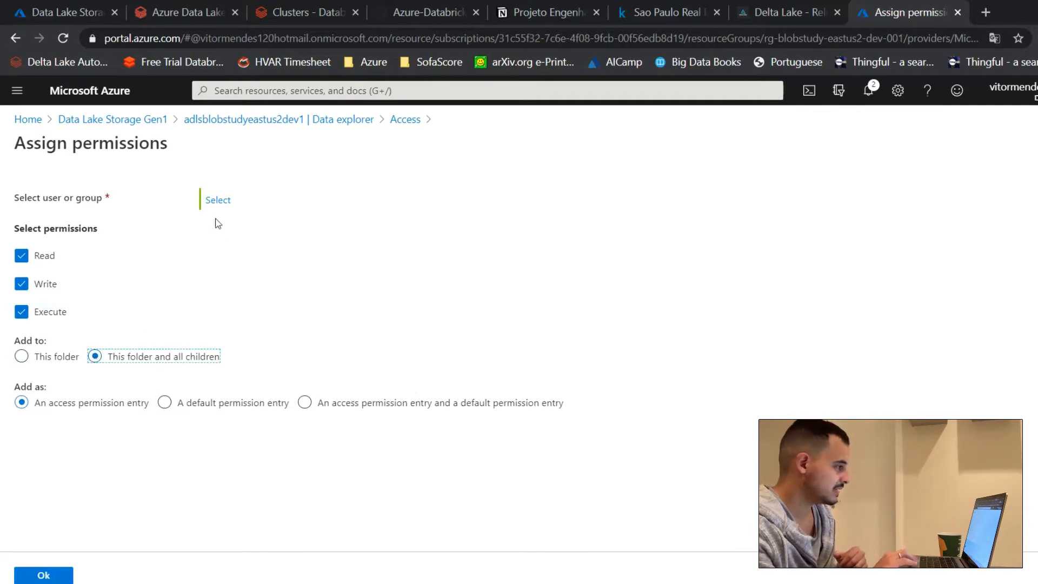
Step: Find the service application ADLSDataEngineerv2, select it as the recipient and assign the permissions to it
{"action": "left_click", "coordinate": [218, 200]}
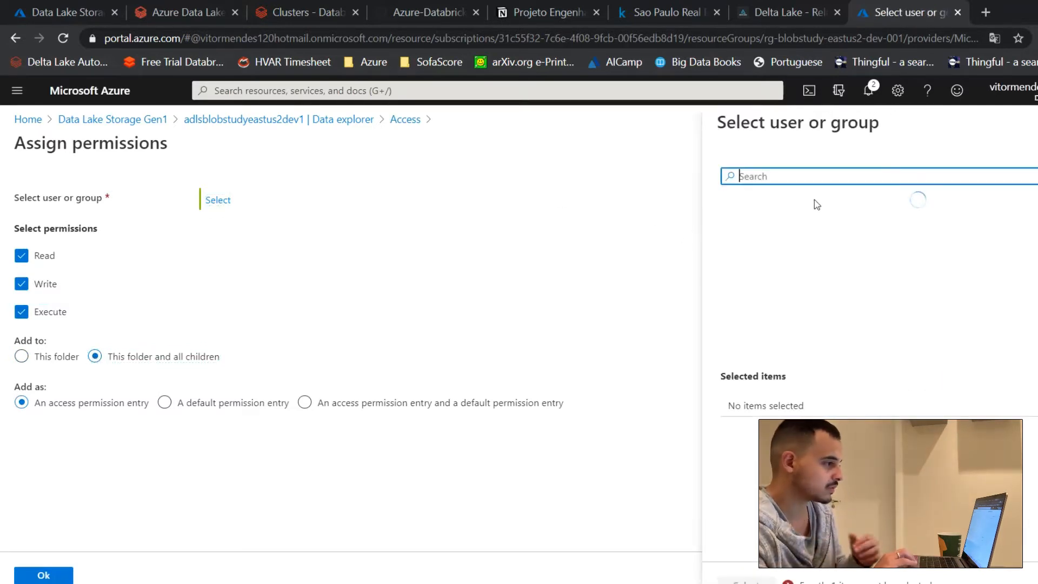
{"action": "type", "text": "ADLS"}
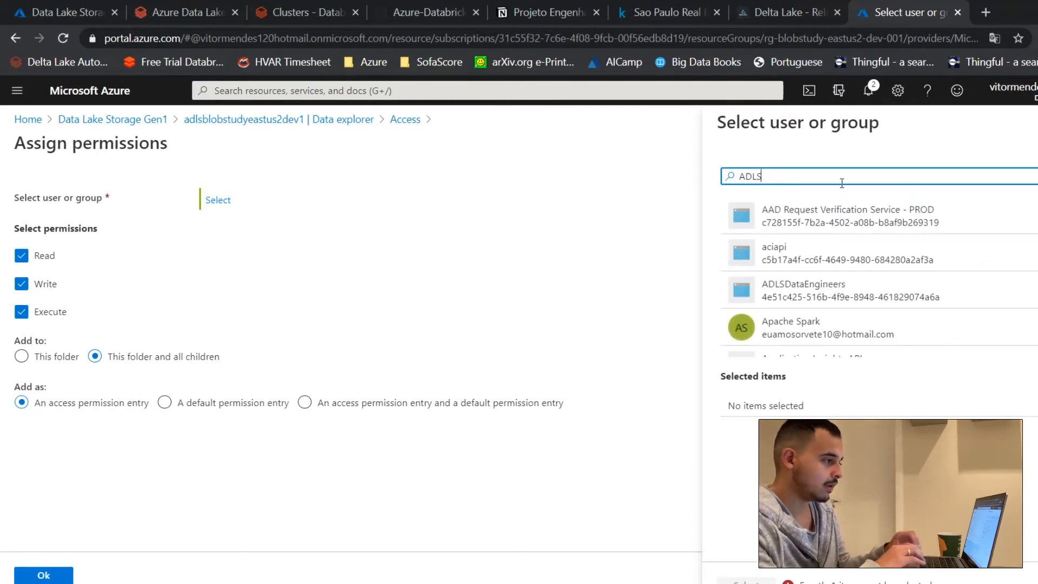
{"action": "left_click", "coordinate": [829, 262]}
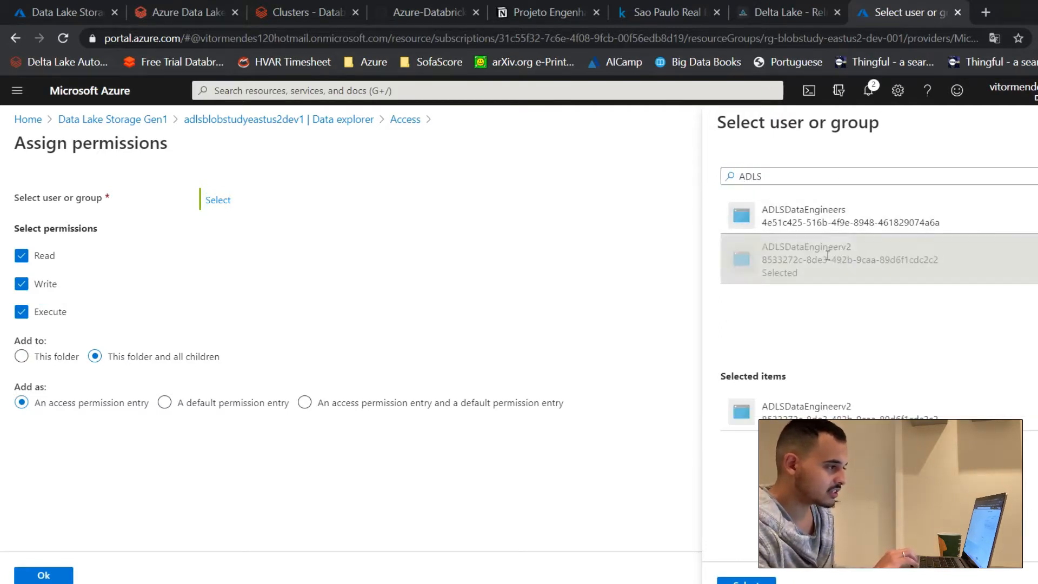
{"action": "left_click", "coordinate": [723, 580]}
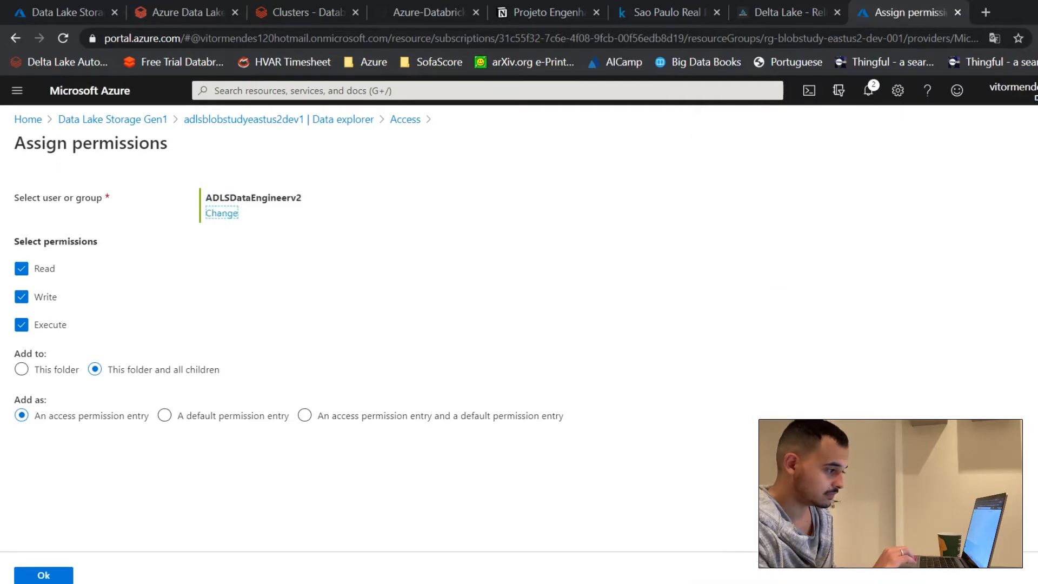
{"action": "left_click", "coordinate": [69, 578]}
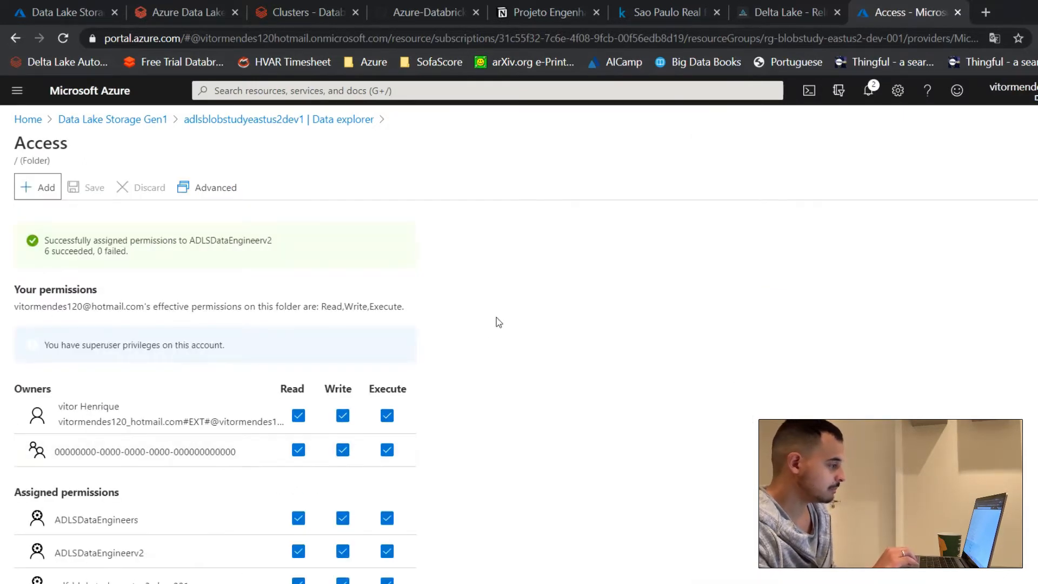
Step: Return to the Data Lake Storage Gen1 list, and check off "Dar permissão ao usuário de serviço" in the Notion project page
{"action": "left_click", "coordinate": [211, 119]}
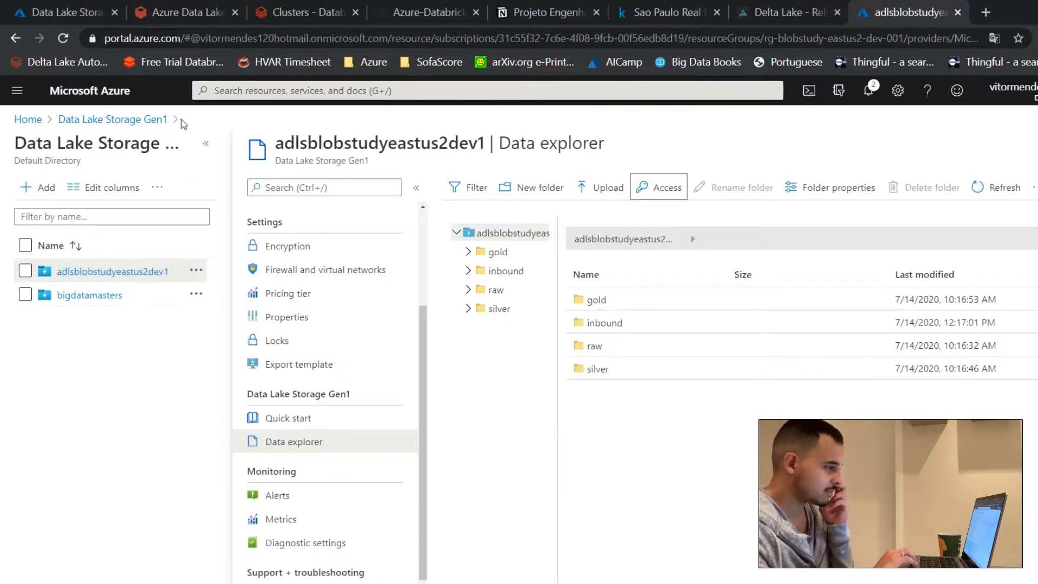
{"action": "left_click", "coordinate": [140, 120]}
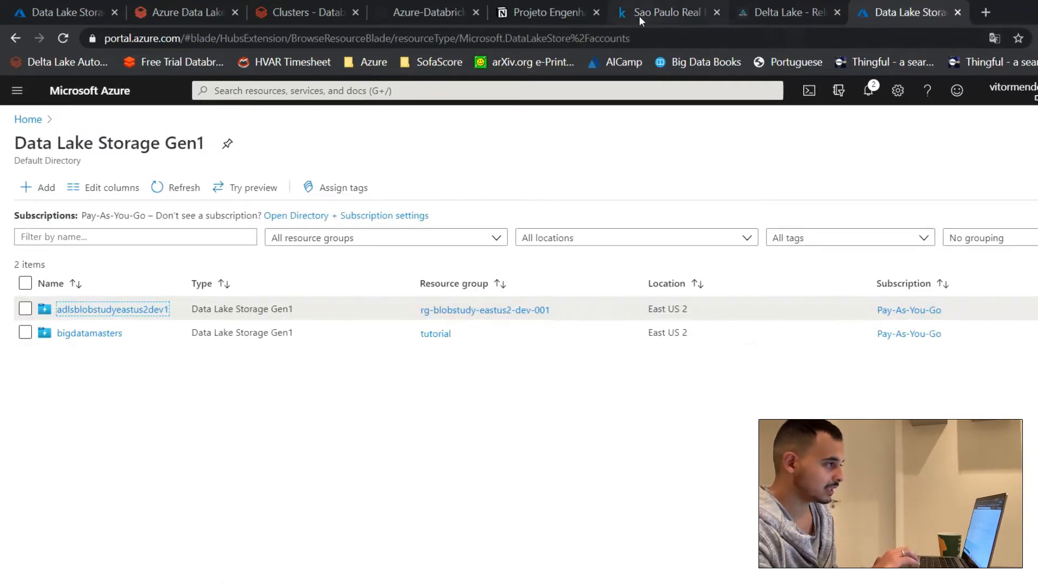
{"action": "left_click", "coordinate": [513, 15]}
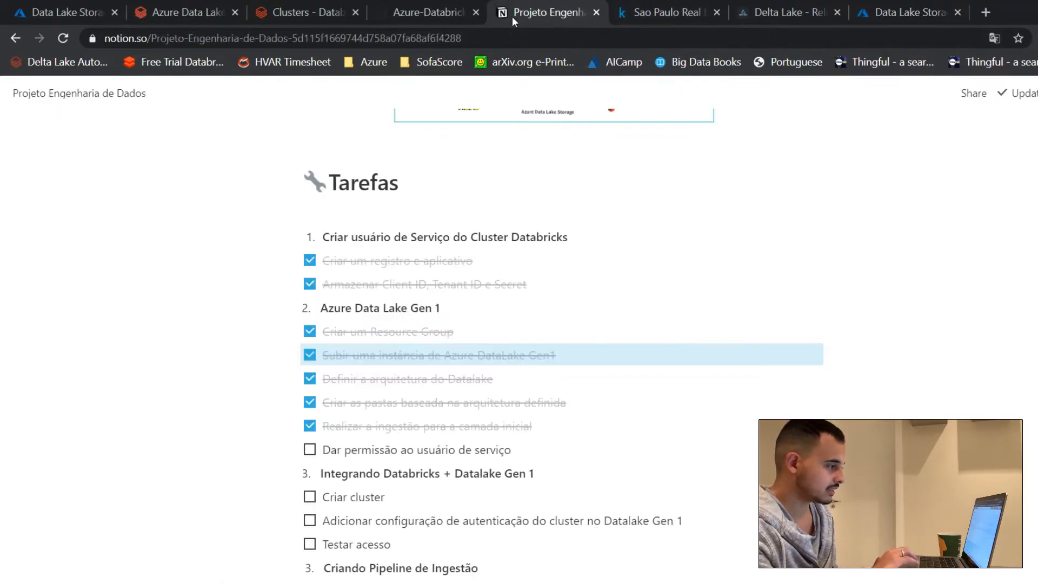
{"action": "left_click", "coordinate": [310, 450]}
{"action": "scroll", "coordinate": [560, 491], "scroll_direction": "down", "scroll_amount": 3}
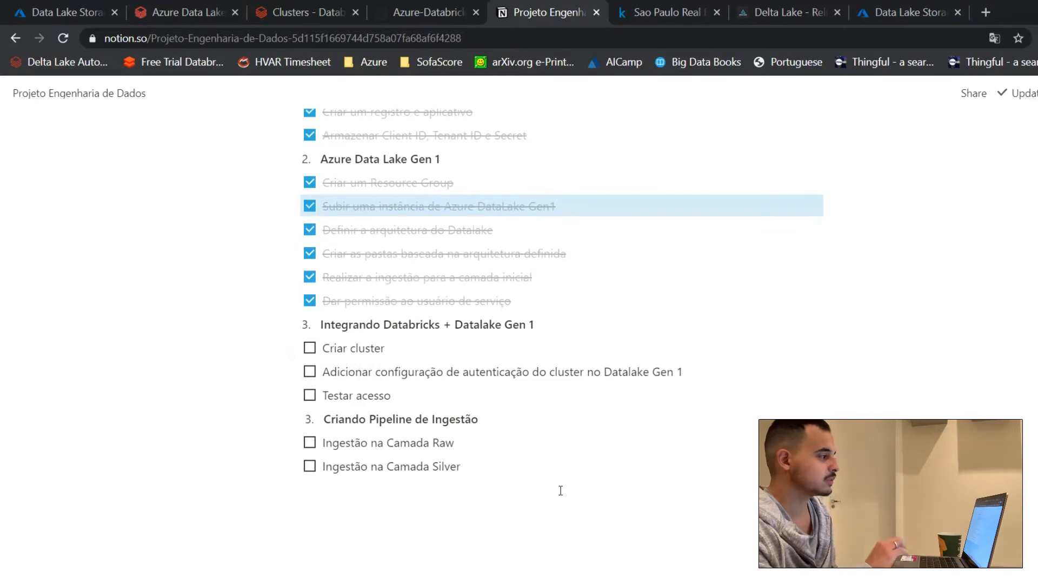
Step: Switch to the Azure portal and open the list of Azure Databricks services from its home page
{"action": "left_click", "coordinate": [278, 11]}
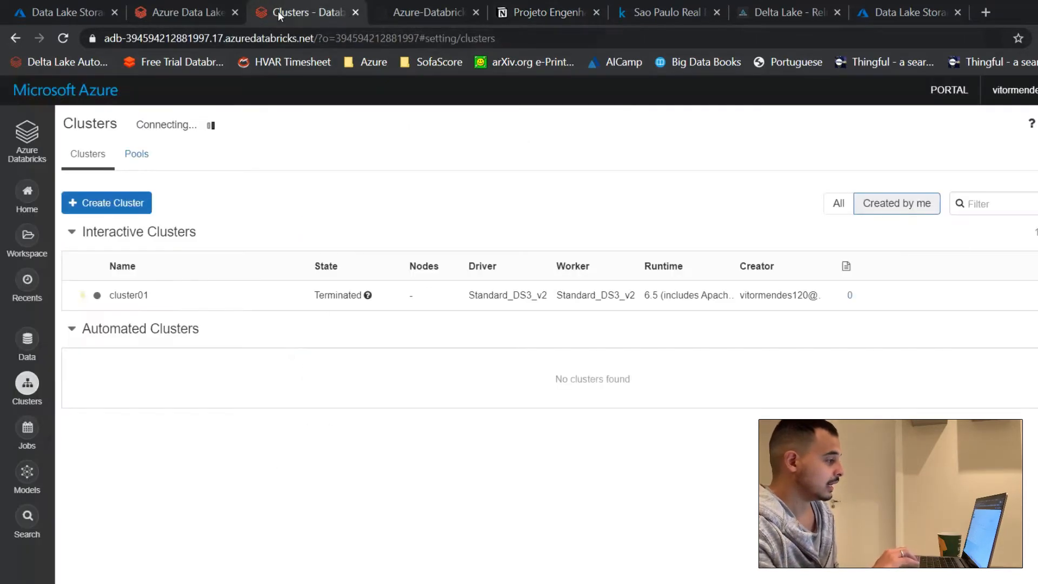
{"action": "left_click", "coordinate": [164, 10]}
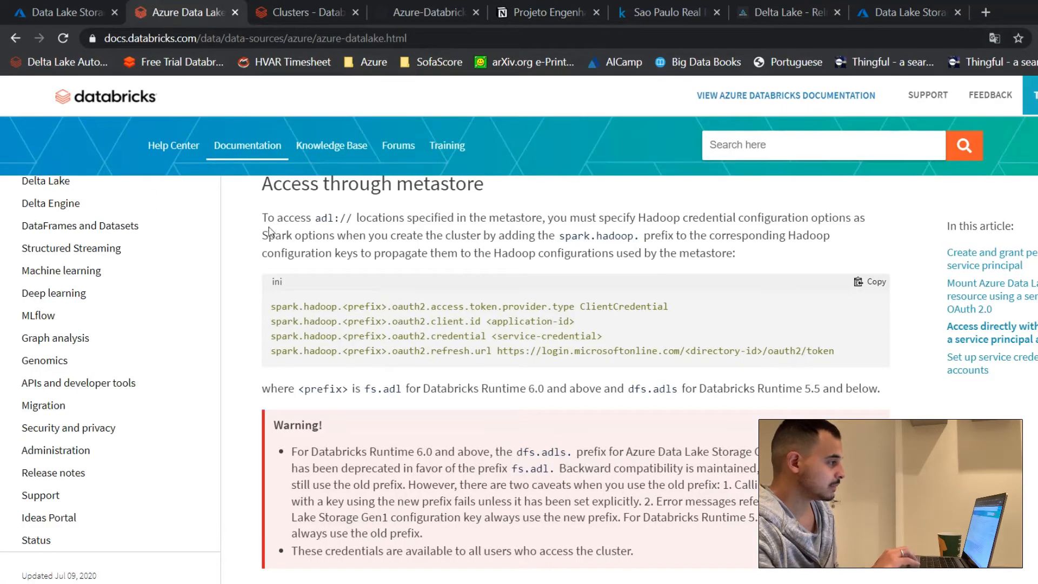
{"action": "left_click", "coordinate": [45, 7]}
{"action": "left_click", "coordinate": [85, 91]}
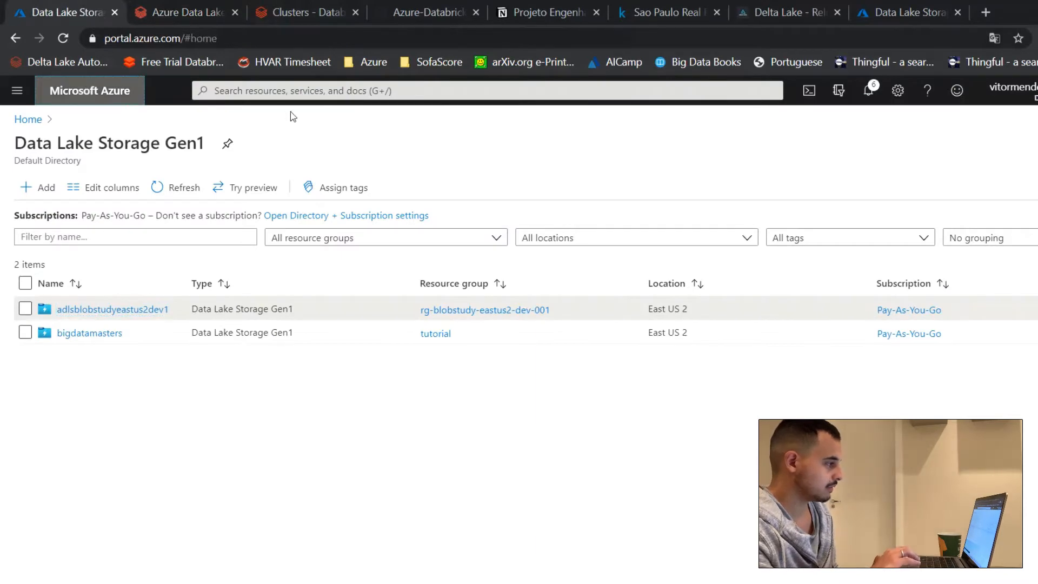
{"action": "left_click", "coordinate": [352, 92]}
{"action": "left_click", "coordinate": [112, 195]}
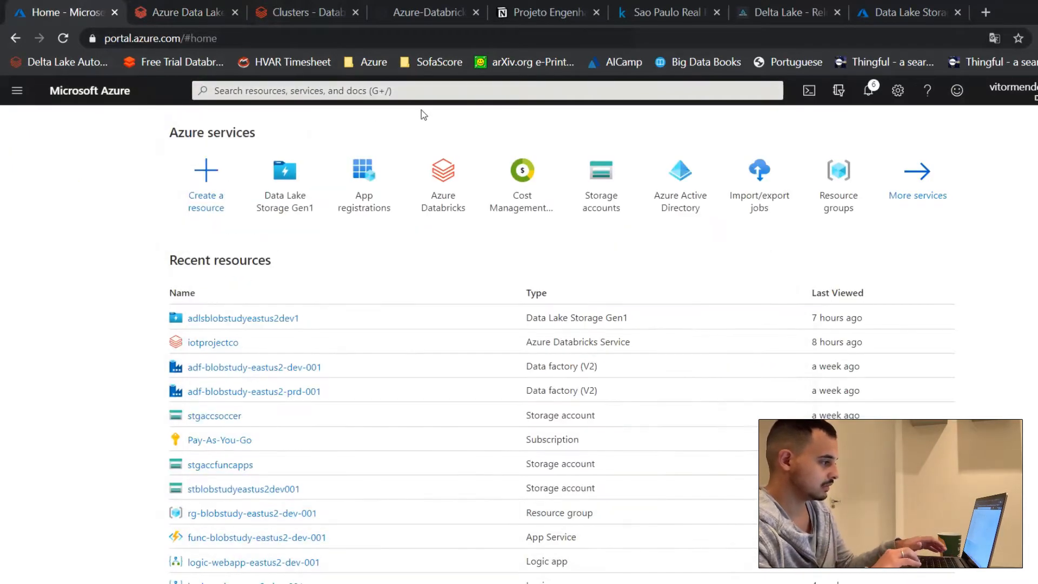
{"action": "left_click", "coordinate": [448, 157]}
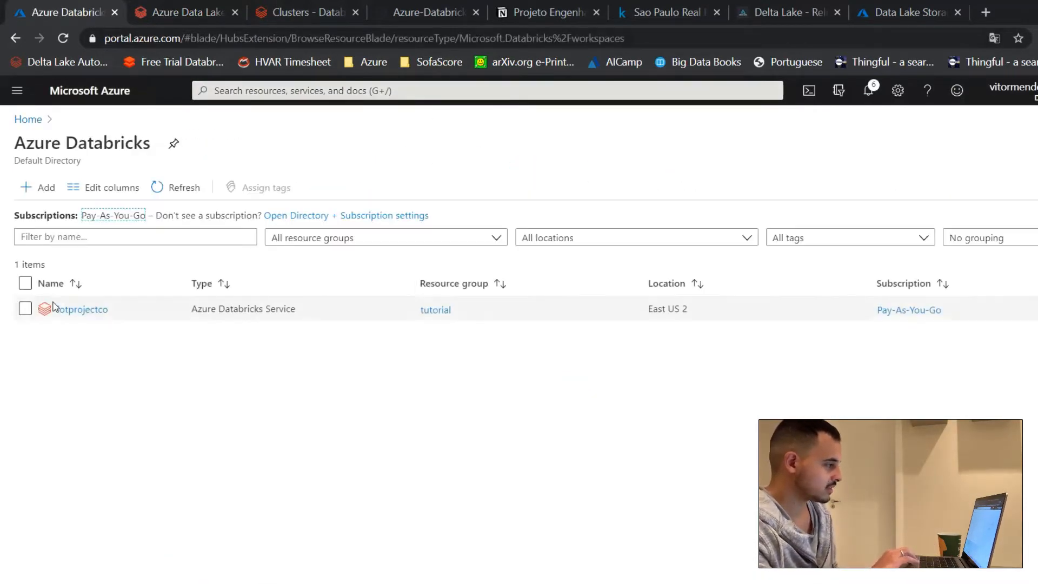
Step: Open the creation form for a new Azure Databricks workspace, examine the Pricing Tier options and return to the services list
{"action": "left_click", "coordinate": [44, 194]}
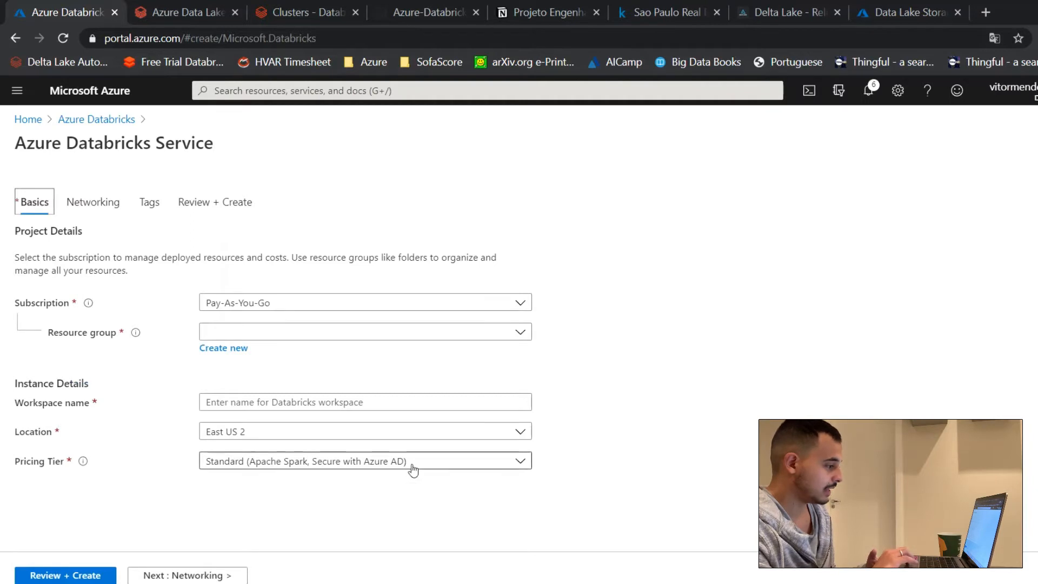
{"action": "left_click", "coordinate": [457, 461]}
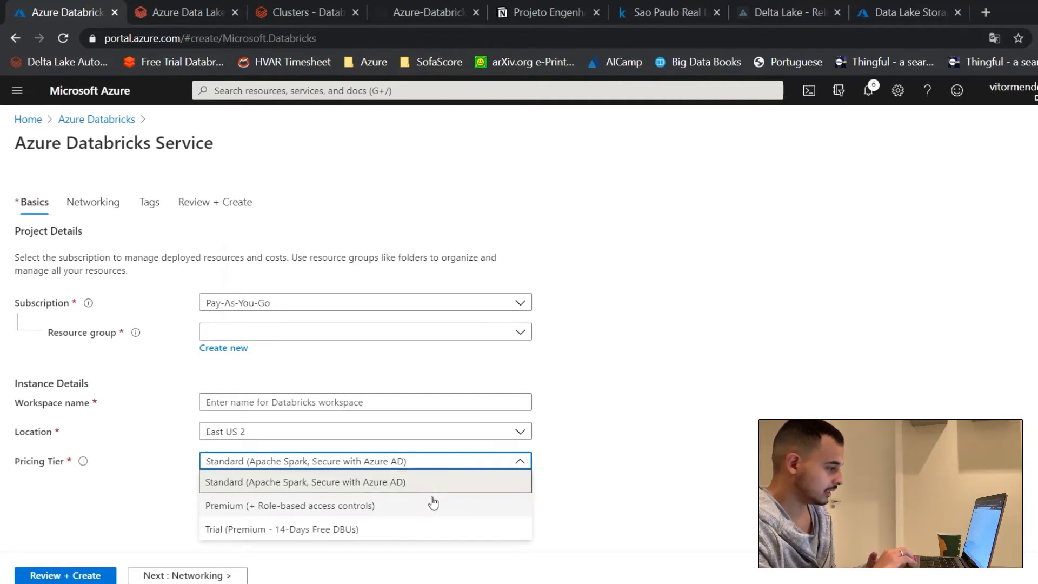
{"action": "left_click", "coordinate": [626, 471]}
{"action": "left_click", "coordinate": [97, 119]}
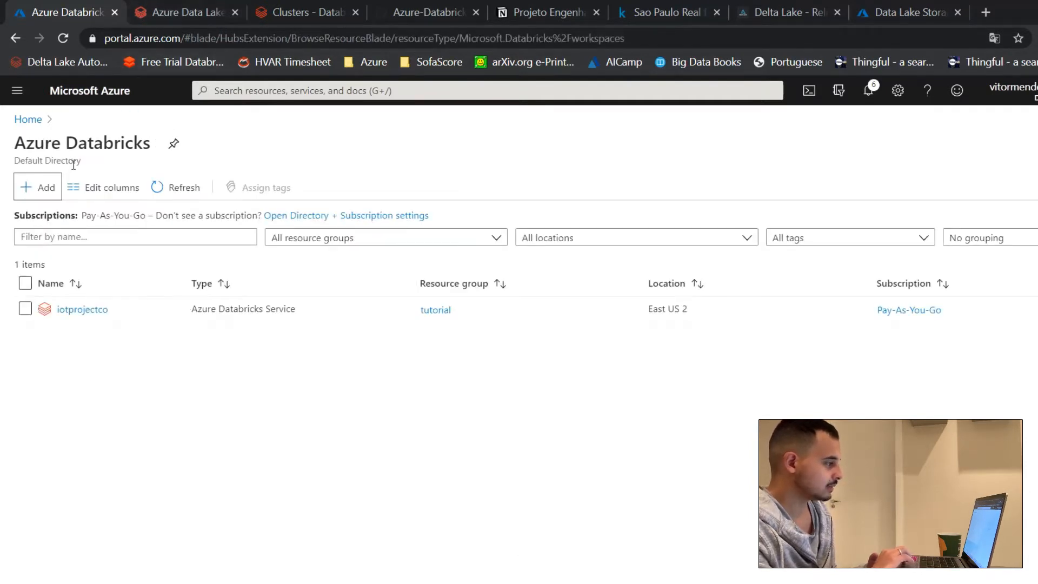
{"action": "left_click", "coordinate": [37, 187]}
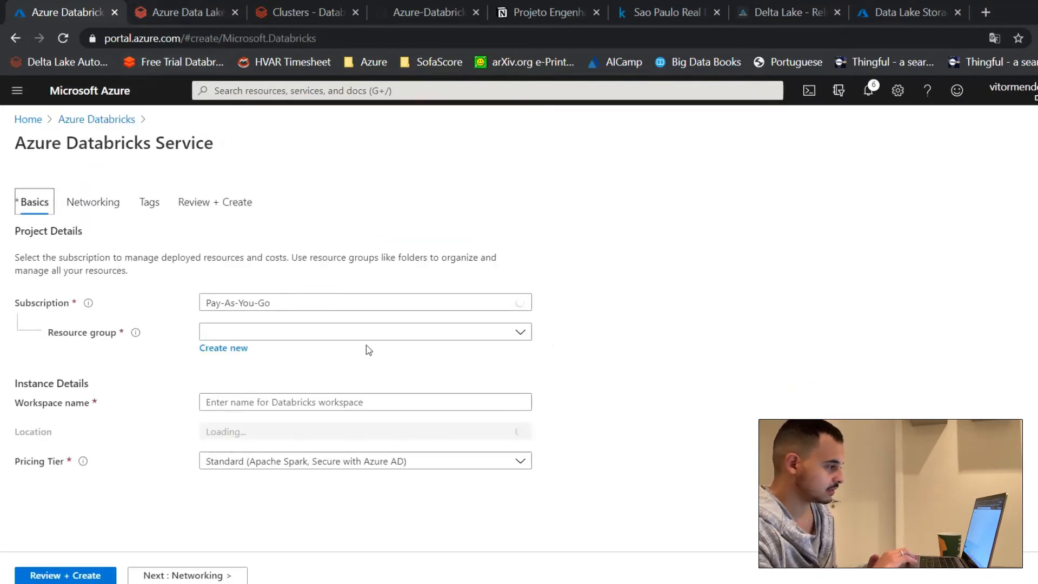
{"action": "left_click", "coordinate": [361, 337]}
{"action": "left_click", "coordinate": [344, 383]}
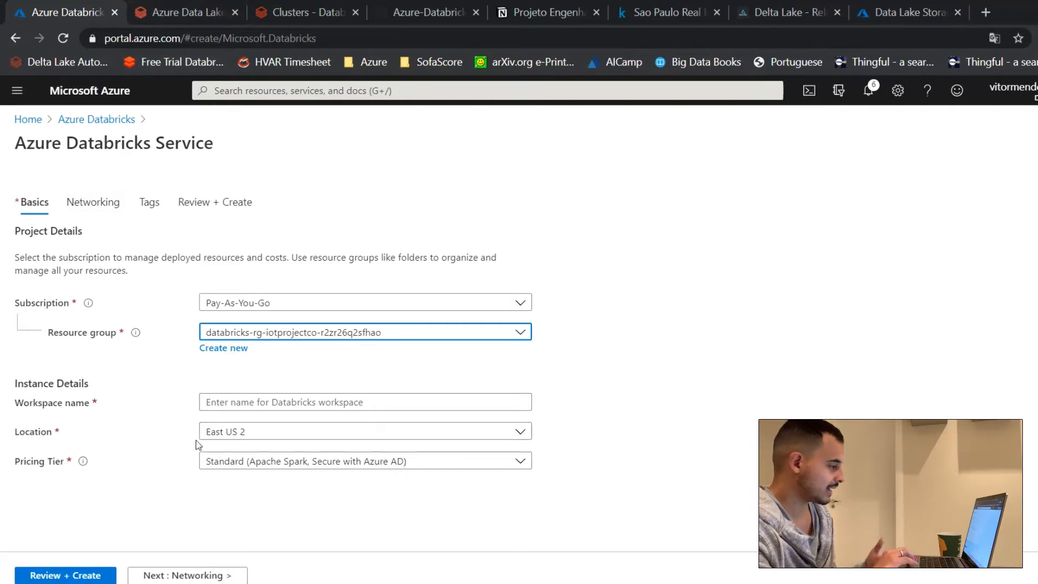
{"action": "left_click", "coordinate": [111, 120]}
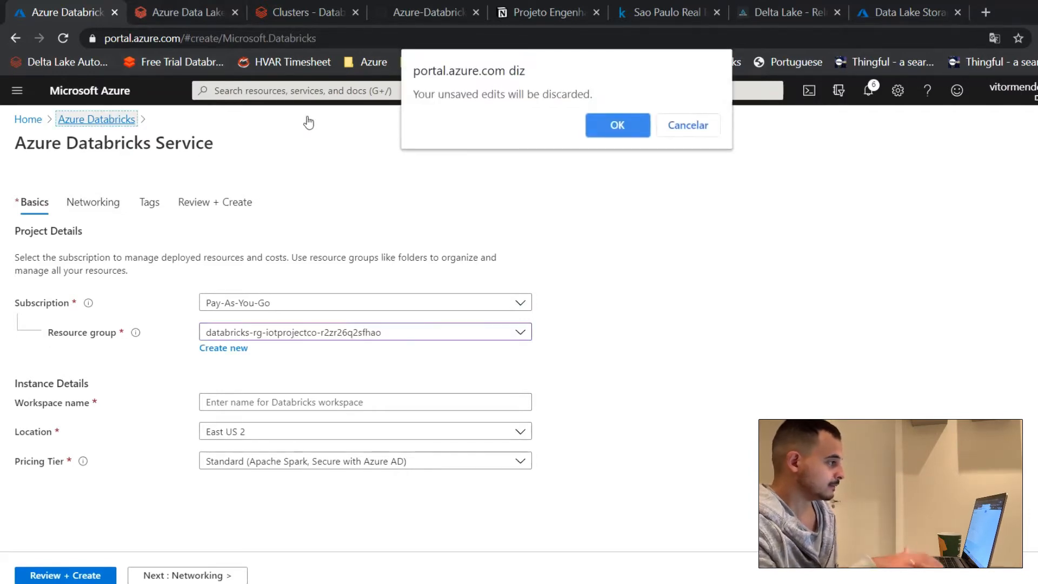
{"action": "key", "text": "Return"}
Step: Switch to the Databricks workspace and start creating a new cluster
{"action": "left_click", "coordinate": [203, 20]}
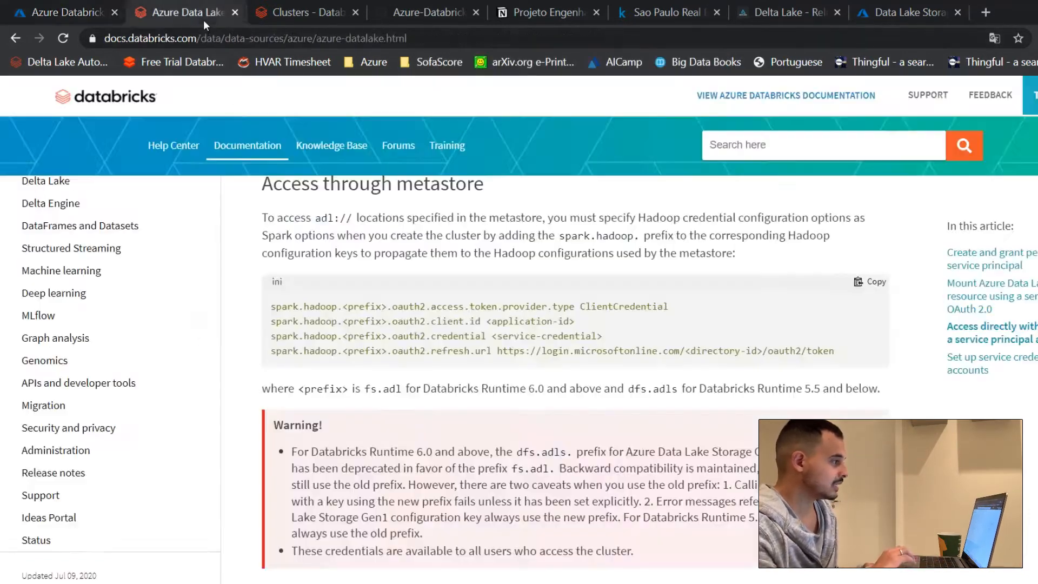
{"action": "left_click", "coordinate": [262, 19]}
{"action": "left_click", "coordinate": [15, 182]}
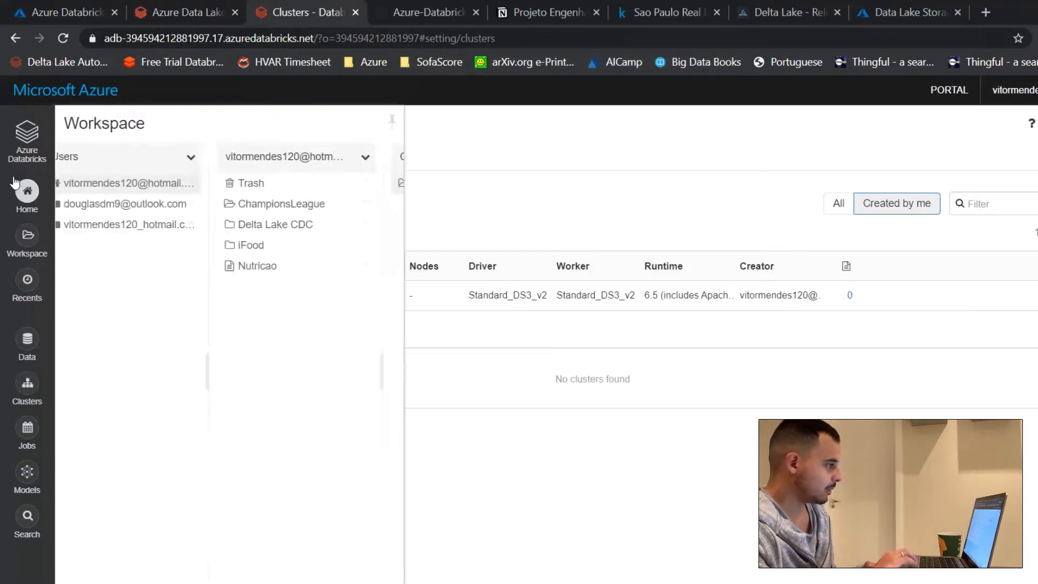
{"action": "left_click", "coordinate": [23, 142]}
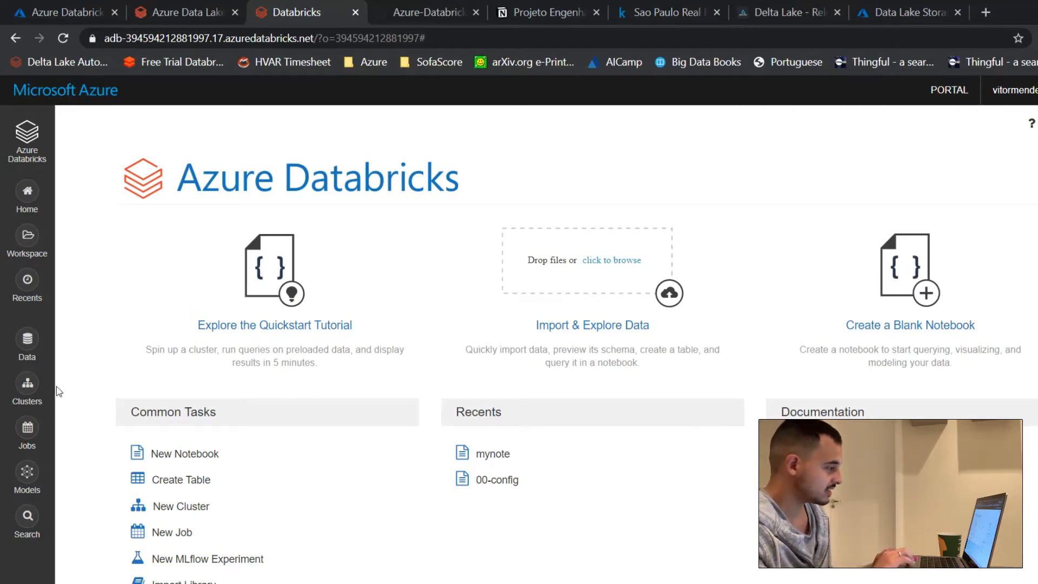
{"action": "left_click", "coordinate": [22, 393]}
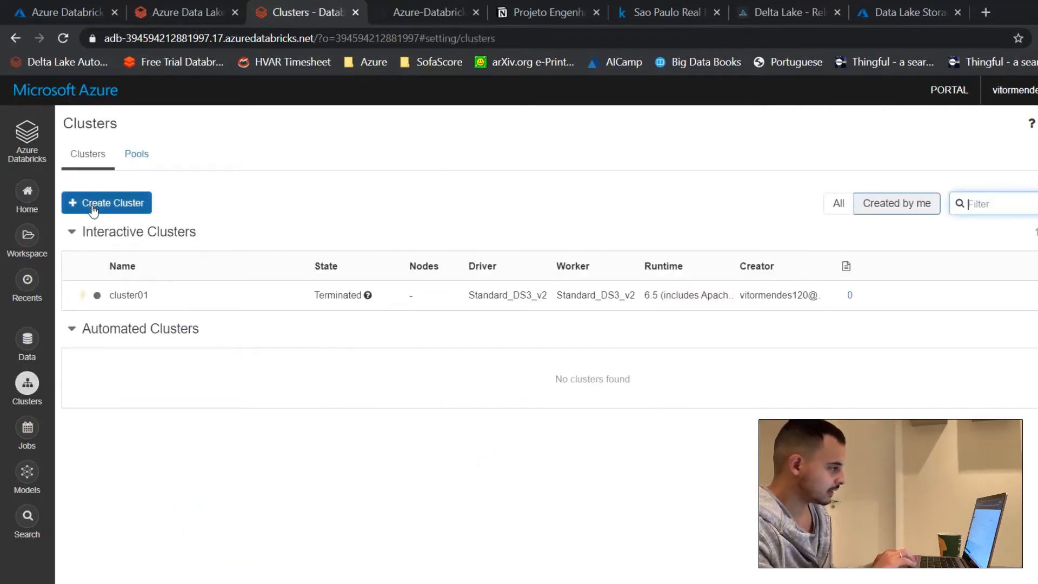
{"action": "left_click", "coordinate": [121, 204]}
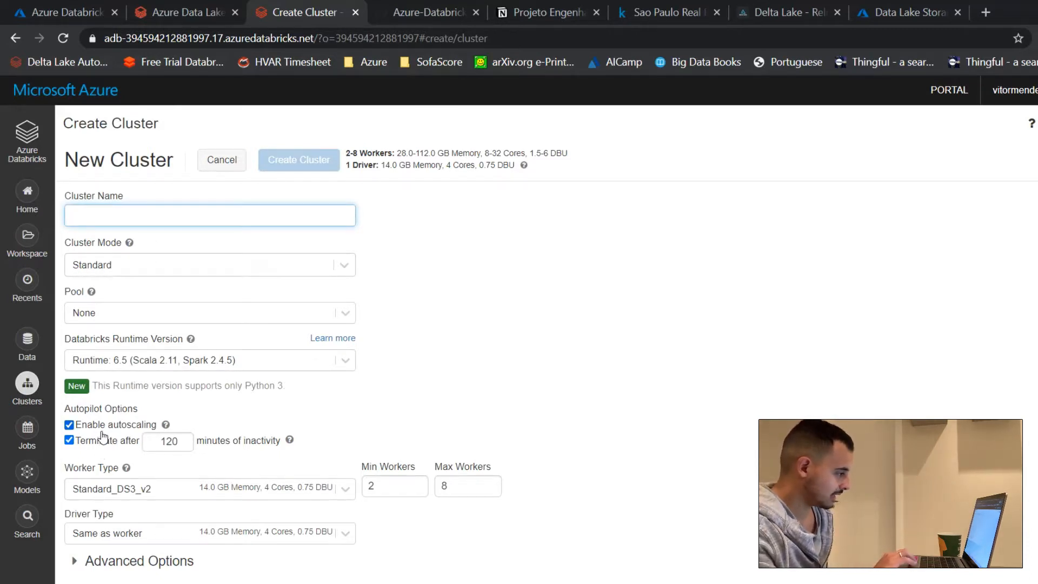
Step: Disable autoscaling for the new cluster and set a fixed number of 2 workers
{"action": "left_click", "coordinate": [125, 427]}
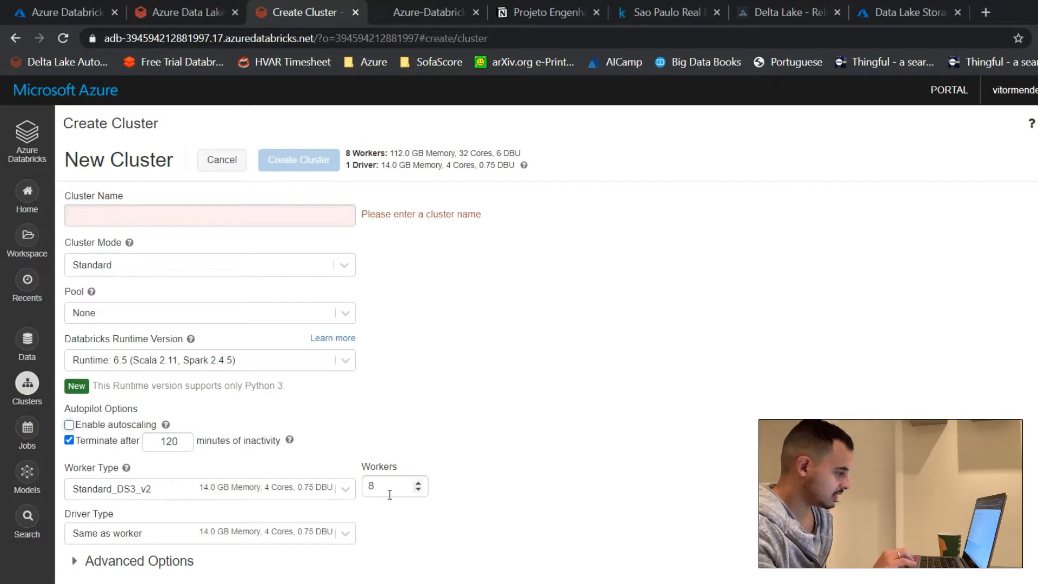
{"action": "double_click", "coordinate": [372, 486]}
{"action": "left_click", "coordinate": [69, 425]}
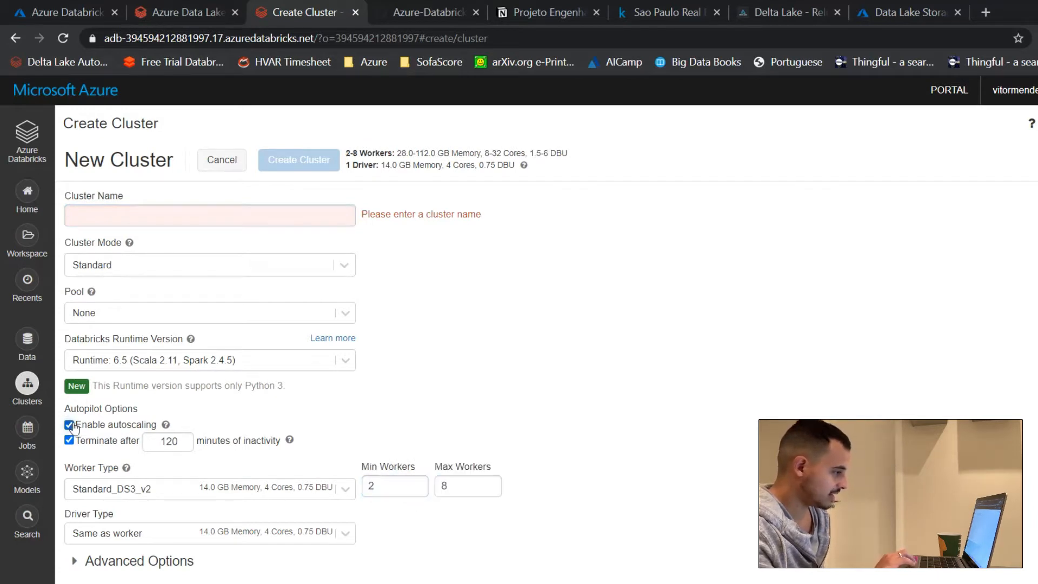
{"action": "double_click", "coordinate": [455, 485]}
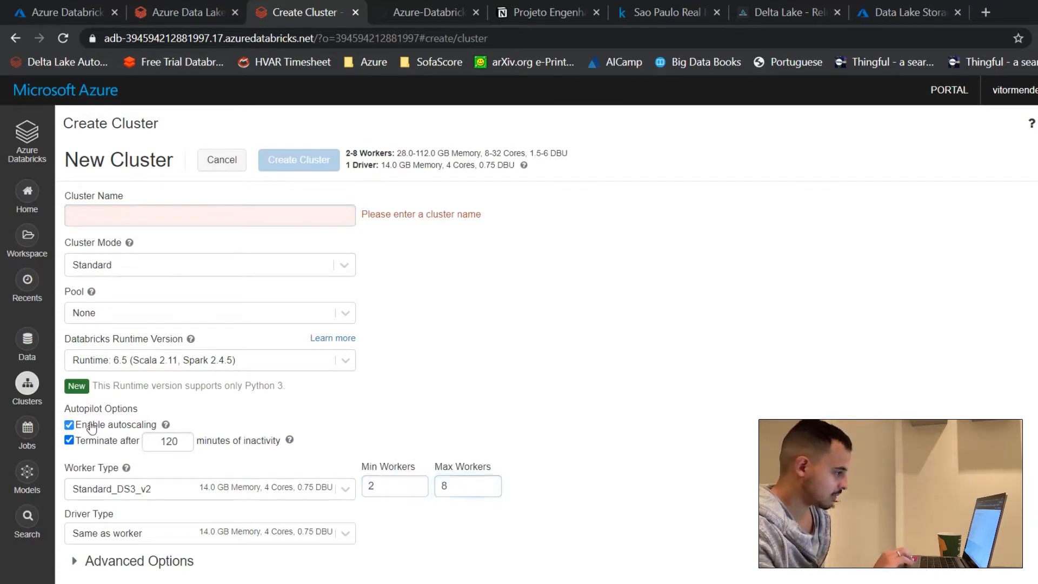
{"action": "left_click", "coordinate": [91, 427]}
{"action": "left_click", "coordinate": [375, 482]}
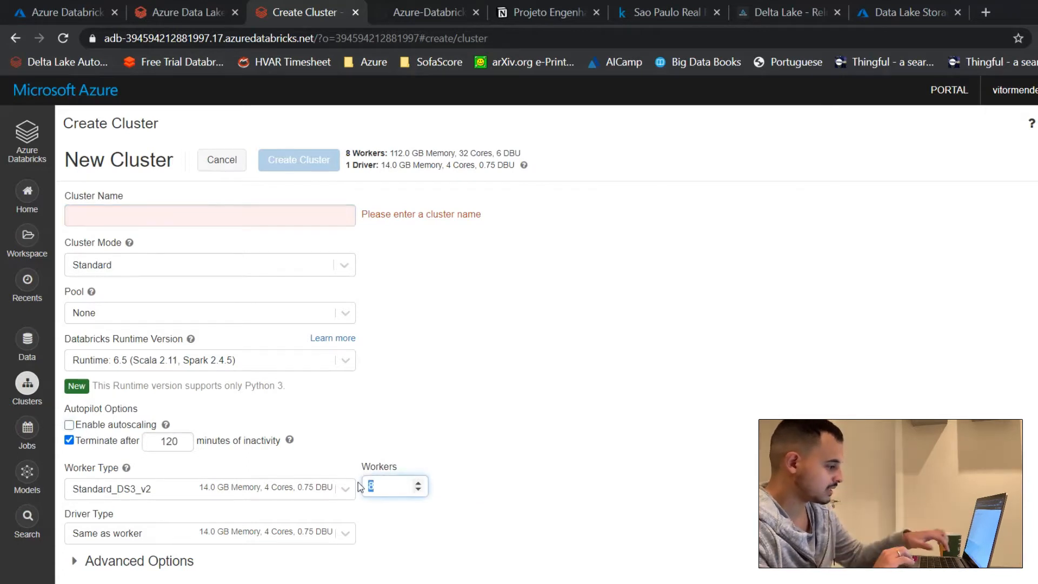
{"action": "type", "text": "2"}
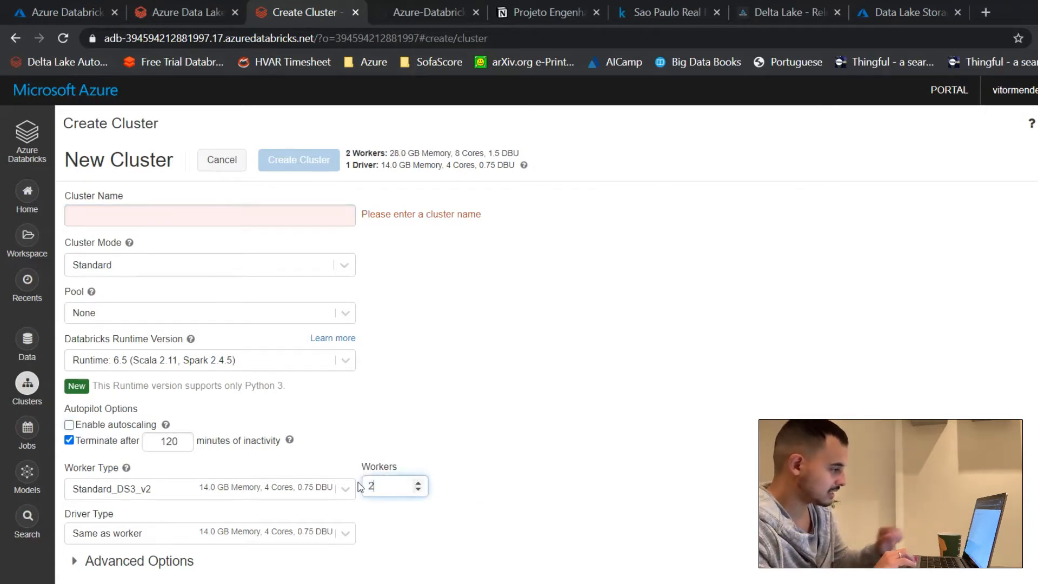
{"action": "left_click", "coordinate": [378, 581]}
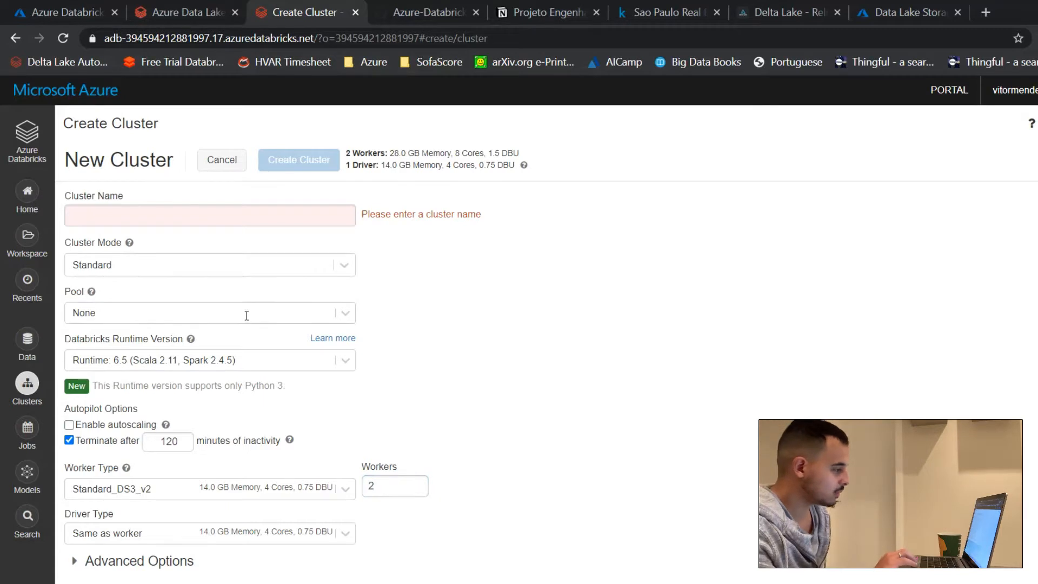
Step: Choose Databricks Runtime 6.5 (Scala 2.11, Spark 2.4.5) for the cluster and expand the advanced options to show the Spark Config
{"action": "left_click", "coordinate": [223, 361]}
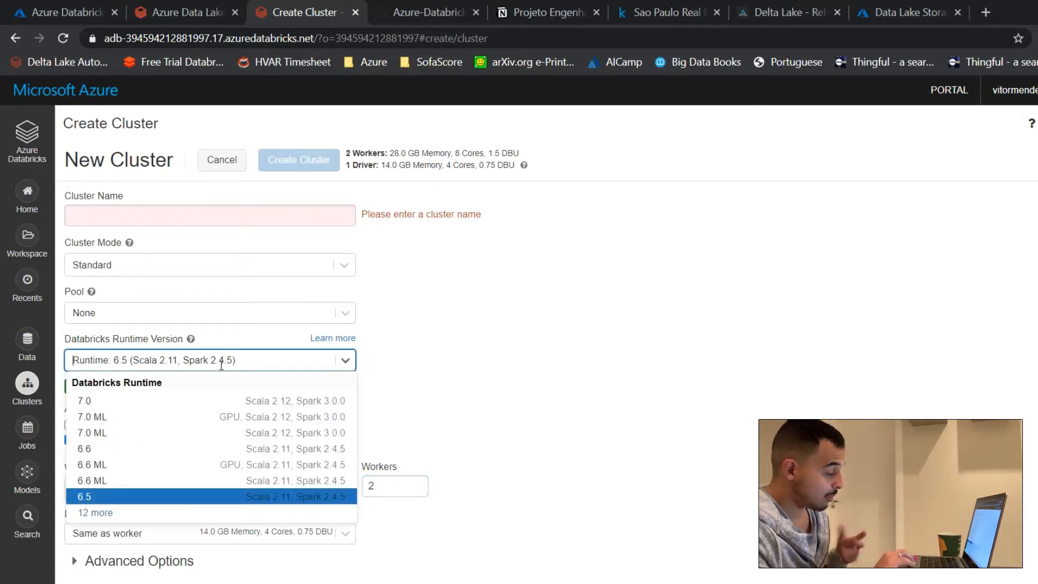
{"action": "left_click", "coordinate": [110, 523]}
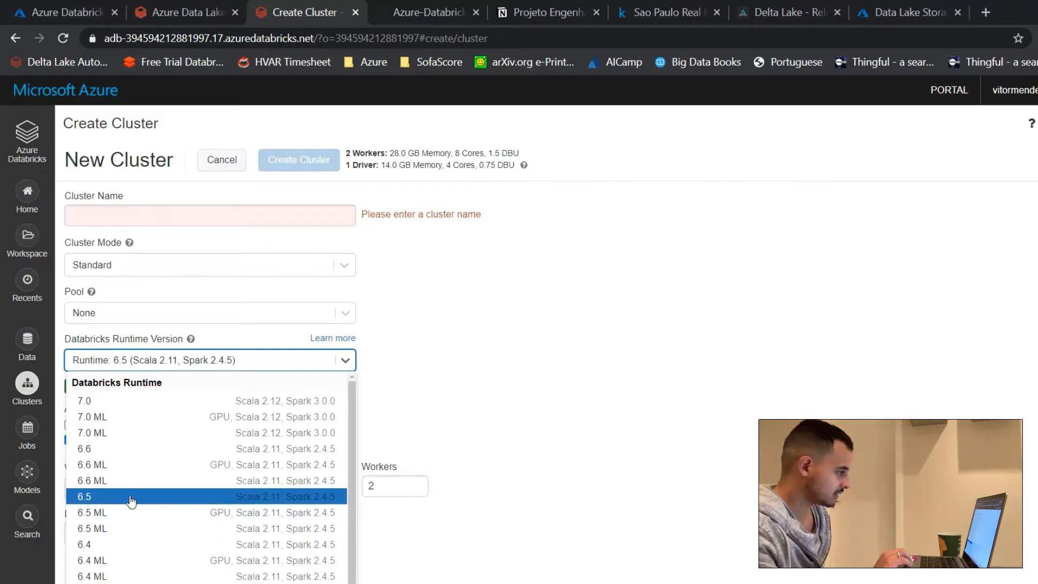
{"action": "left_click", "coordinate": [132, 501]}
{"action": "left_click", "coordinate": [131, 563]}
{"action": "scroll", "coordinate": [131, 563], "scroll_direction": "down", "scroll_amount": 6}
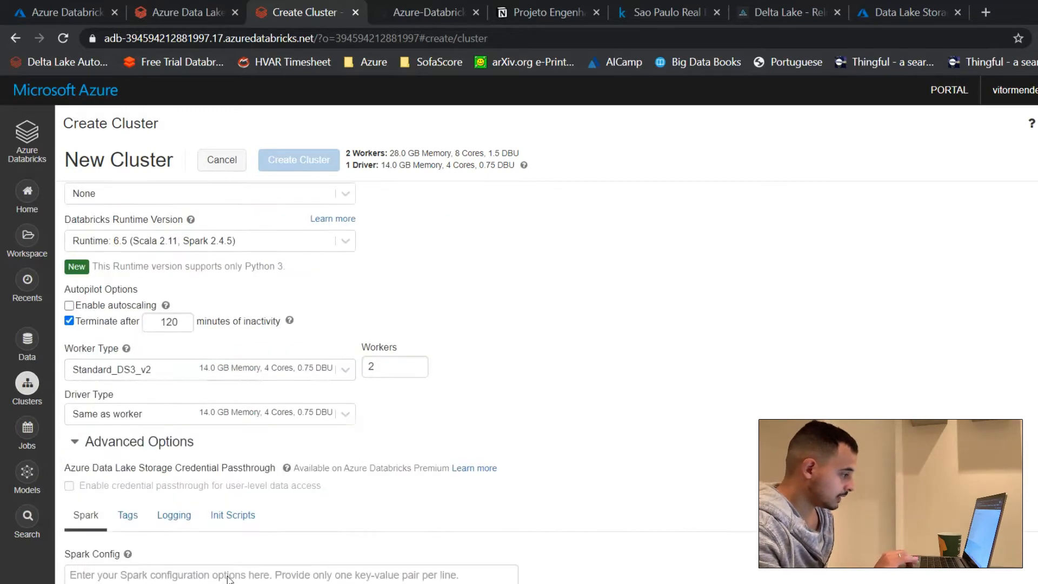
{"action": "scroll", "coordinate": [388, 390], "scroll_direction": "up", "scroll_amount": 1}
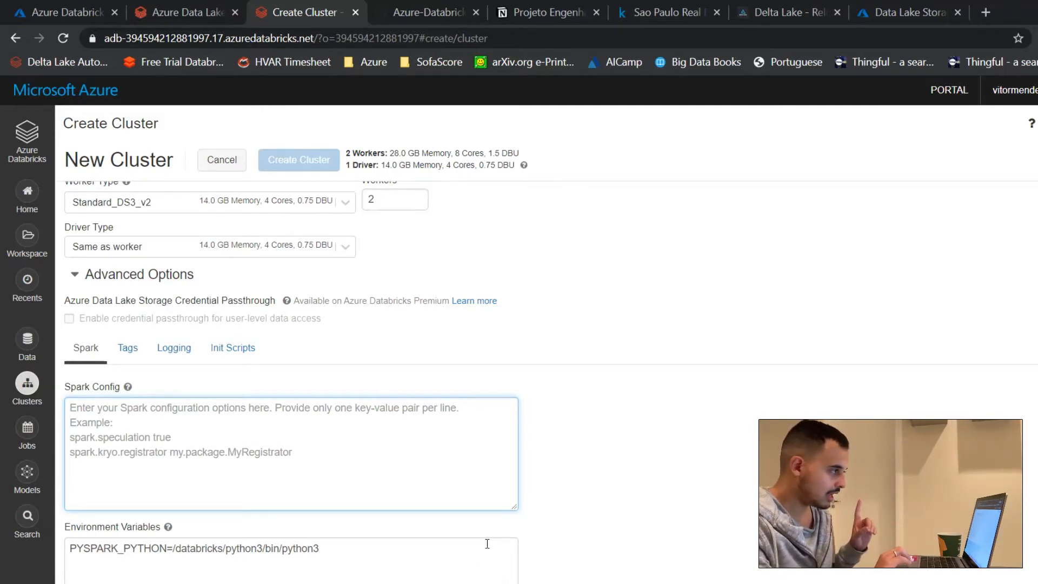
Step: In the Databricks documentation, examine the Spark settings for accessing Azure Data Lake Storage Gen1 with a service principal and OAuth 2.0
{"action": "left_click", "coordinate": [202, 14]}
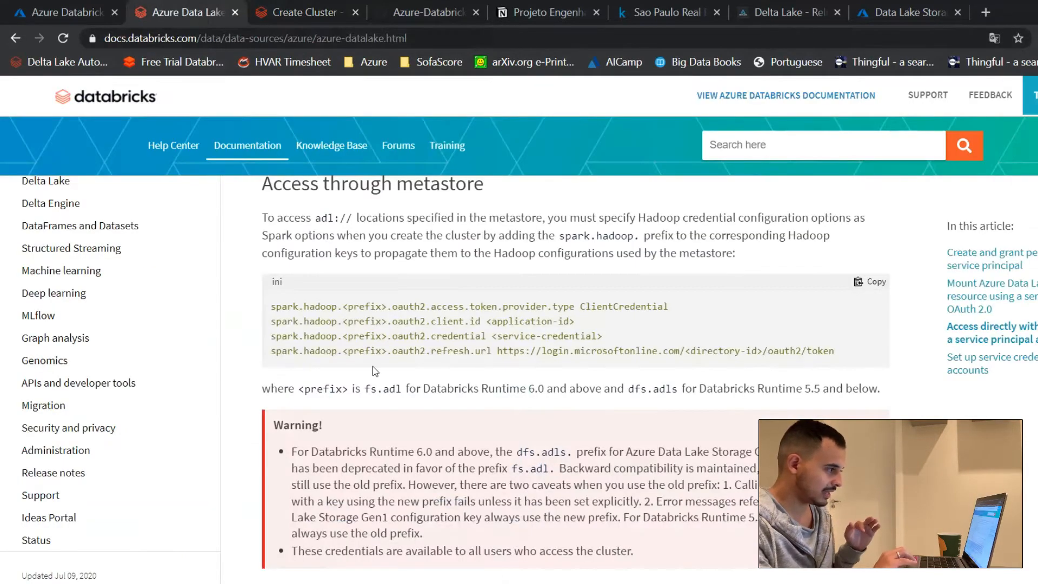
{"action": "scroll", "coordinate": [372, 366], "scroll_direction": "up", "scroll_amount": 2}
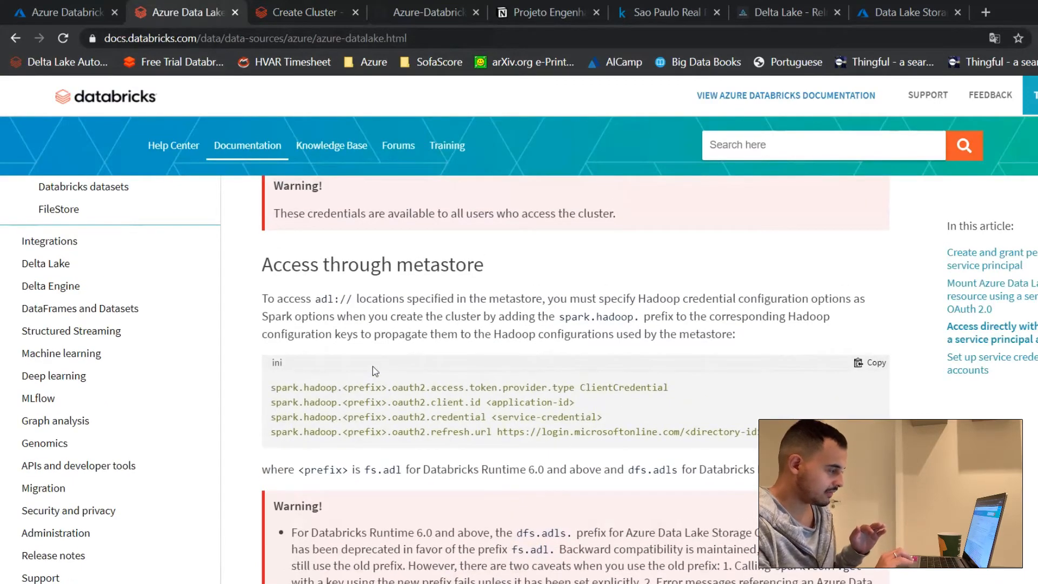
{"action": "scroll", "coordinate": [372, 365], "scroll_direction": "up", "scroll_amount": 10}
{"action": "scroll", "coordinate": [372, 365], "scroll_direction": "up", "scroll_amount": 12}
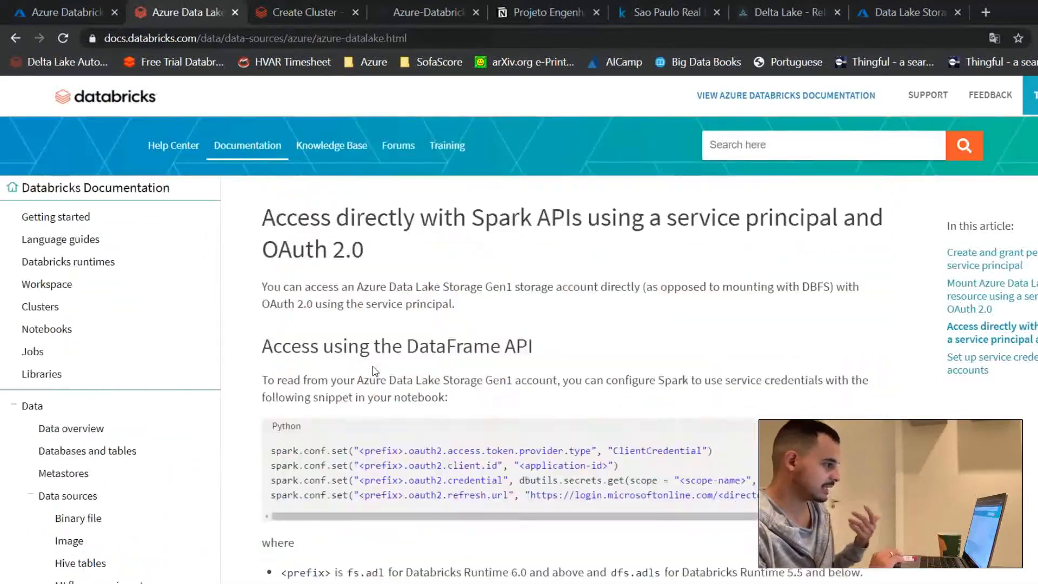
{"action": "scroll", "coordinate": [373, 367], "scroll_direction": "down", "scroll_amount": 4}
{"action": "scroll", "coordinate": [373, 367], "scroll_direction": "down", "scroll_amount": 3}
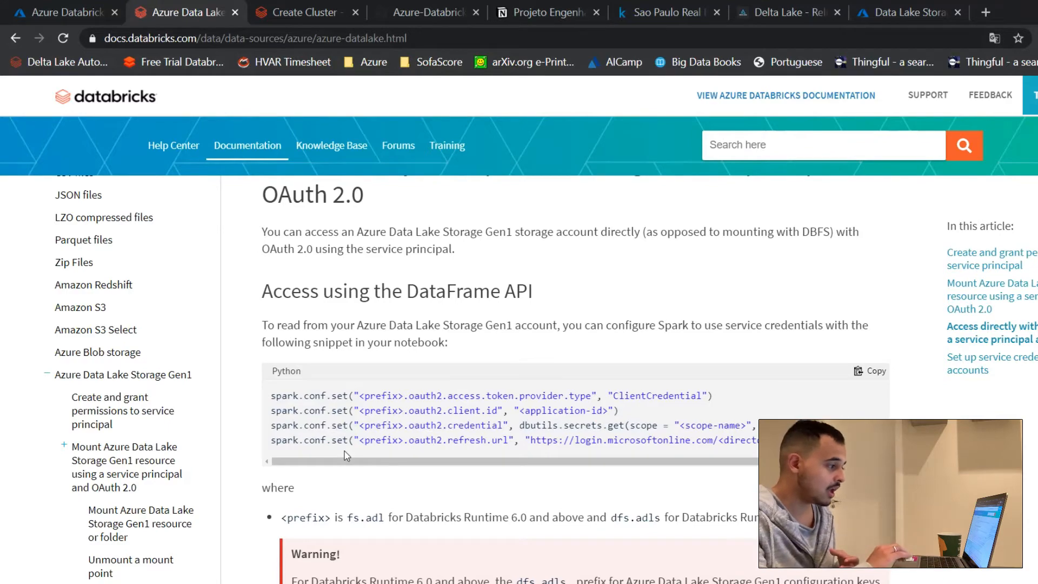
{"action": "scroll", "coordinate": [346, 456], "scroll_direction": "down", "scroll_amount": 10}
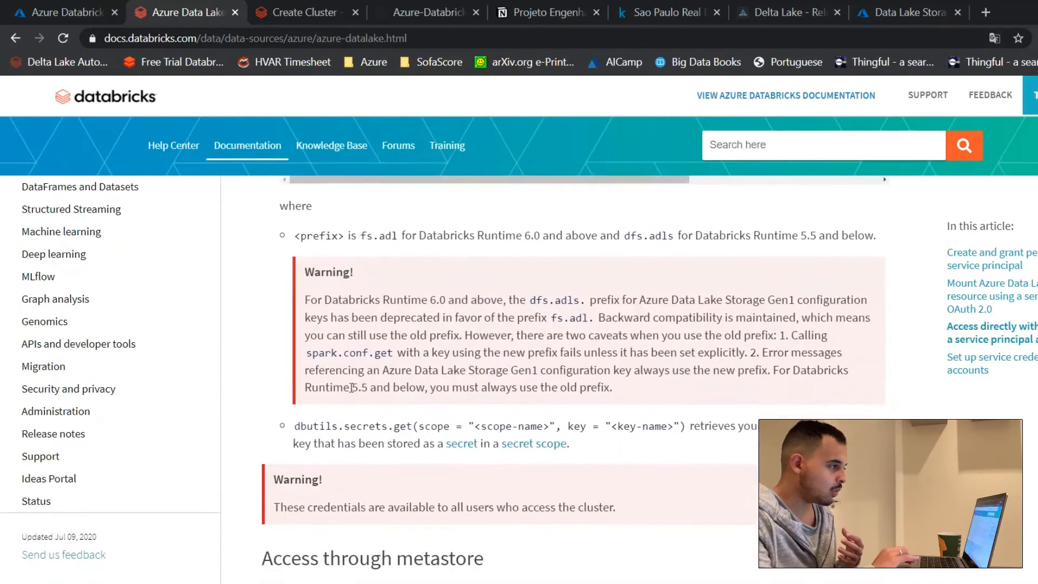
Step: Copy the client.id, credential and refresh.url lines from the documentation's "Access through metastore" section into the Notepad file below the saved IDs
{"action": "scroll", "coordinate": [352, 388], "scroll_direction": "down", "scroll_amount": 4}
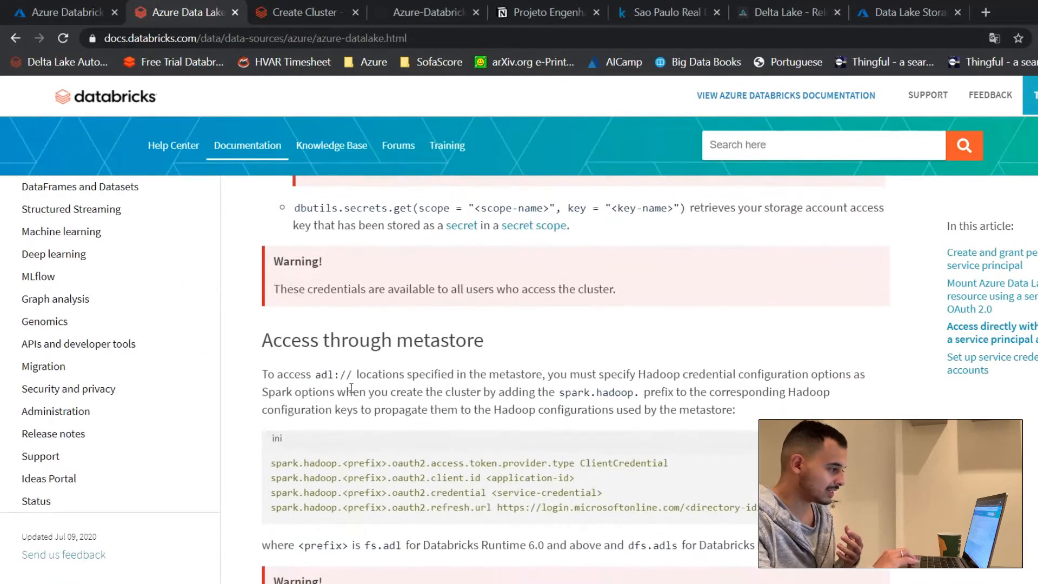
{"action": "mouse_move", "coordinate": [266, 472]}
{"action": "left_mouse_down"}
{"action": "mouse_move", "coordinate": [688, 464]}
{"action": "mouse_move", "coordinate": [388, 446]}
{"action": "mouse_move", "coordinate": [270, 450]}
{"action": "mouse_move", "coordinate": [270, 465]}
{"action": "left_mouse_up"}
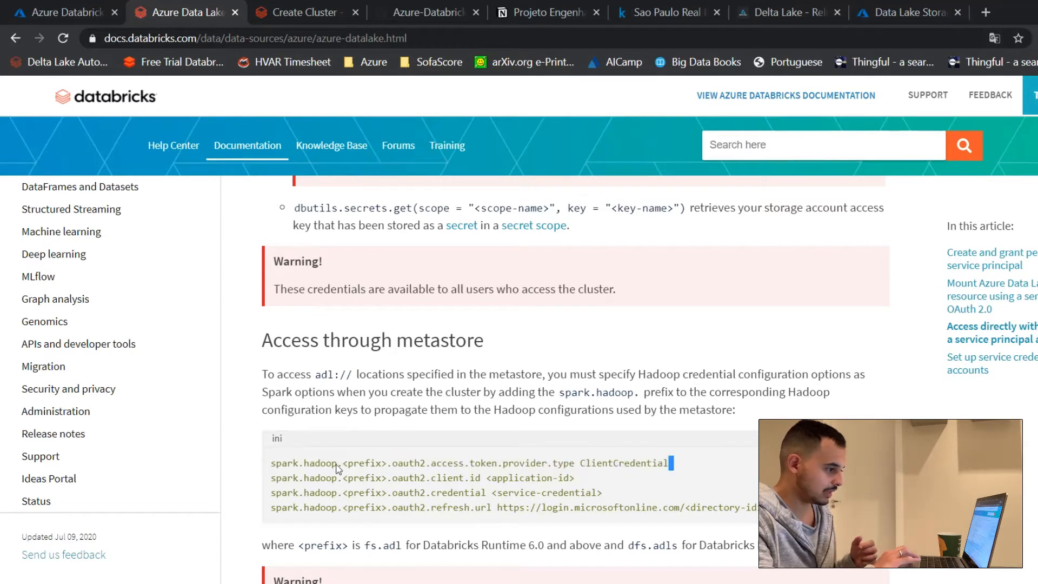
{"action": "left_click_drag", "start_coordinate": [811, 511], "coordinate": [272, 468]}
{"action": "key", "text": "ctrl+c"}
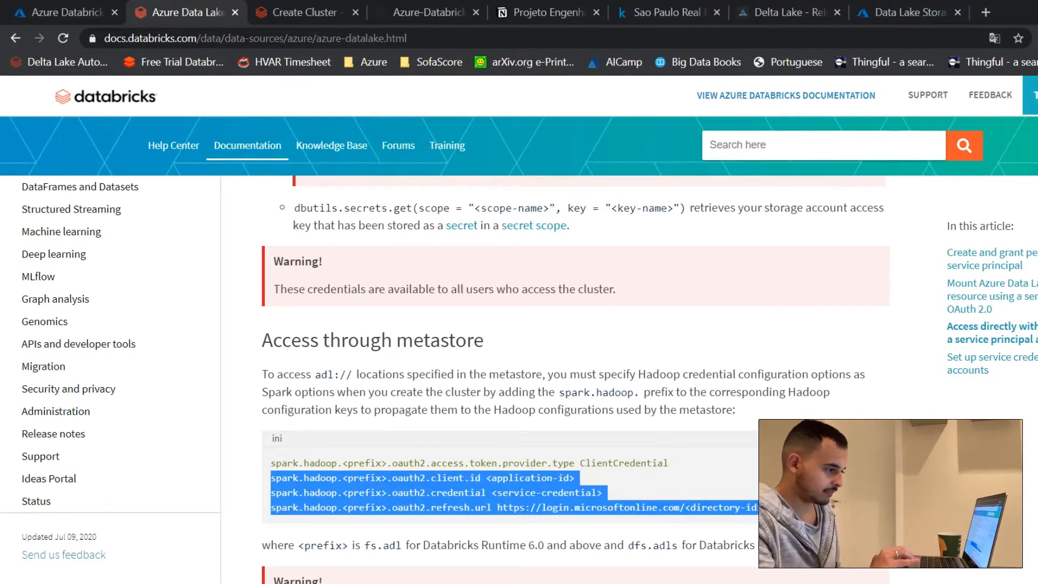
{"action": "key", "text": "alt+Tab"}
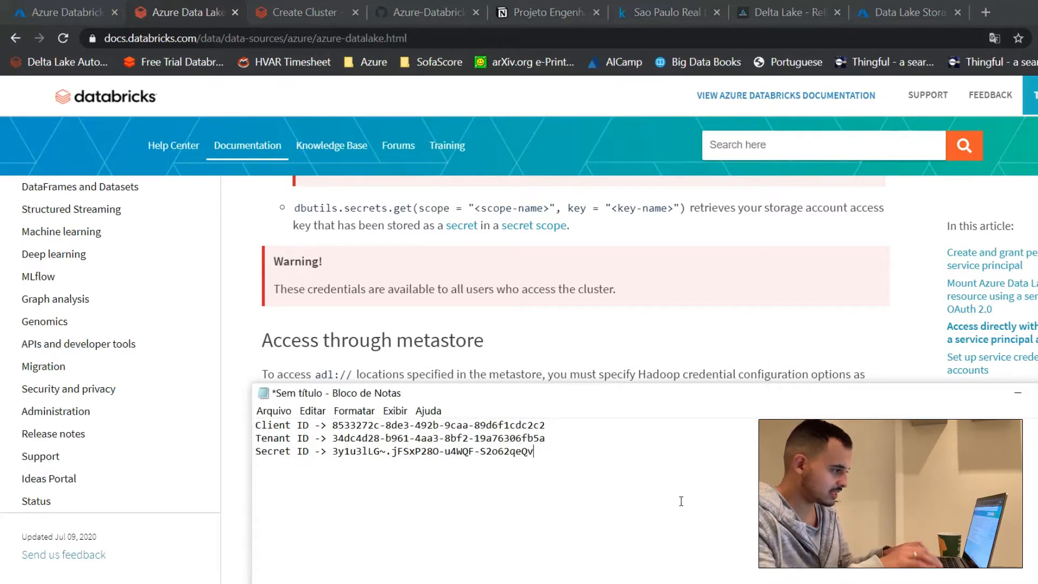
{"action": "key", "text": "Return"}
{"action": "key", "text": "Return"}
{"action": "key", "text": "Return"}
{"action": "key", "text": "ctrl+v"}
Step: Copy the fs.adl prefix from the documentation and replace the <prefix> placeholder with it in all three Notepad configuration lines
{"action": "left_click", "coordinate": [468, 336]}
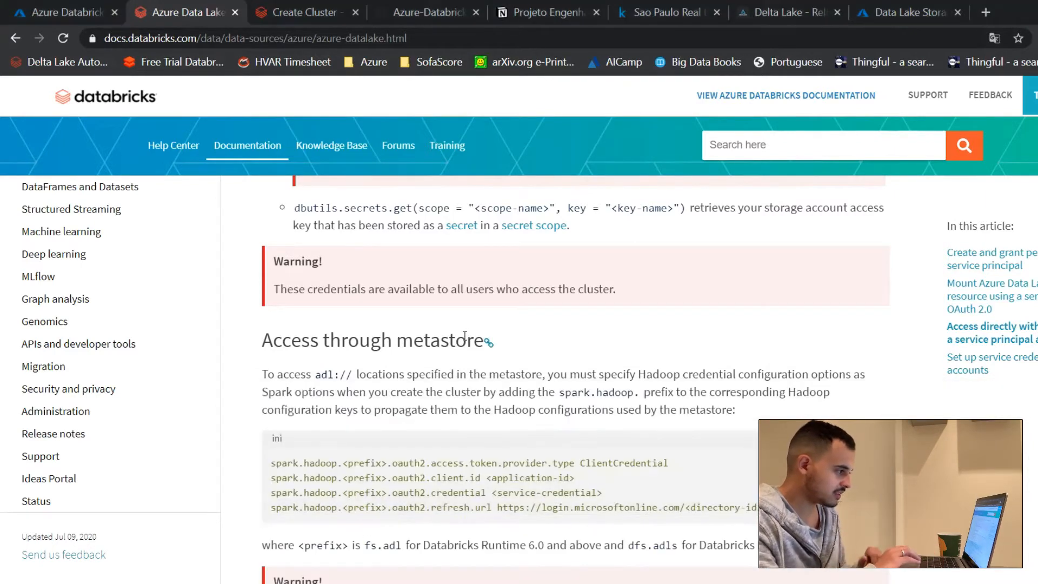
{"action": "scroll", "coordinate": [467, 465], "scroll_direction": "down", "scroll_amount": 3}
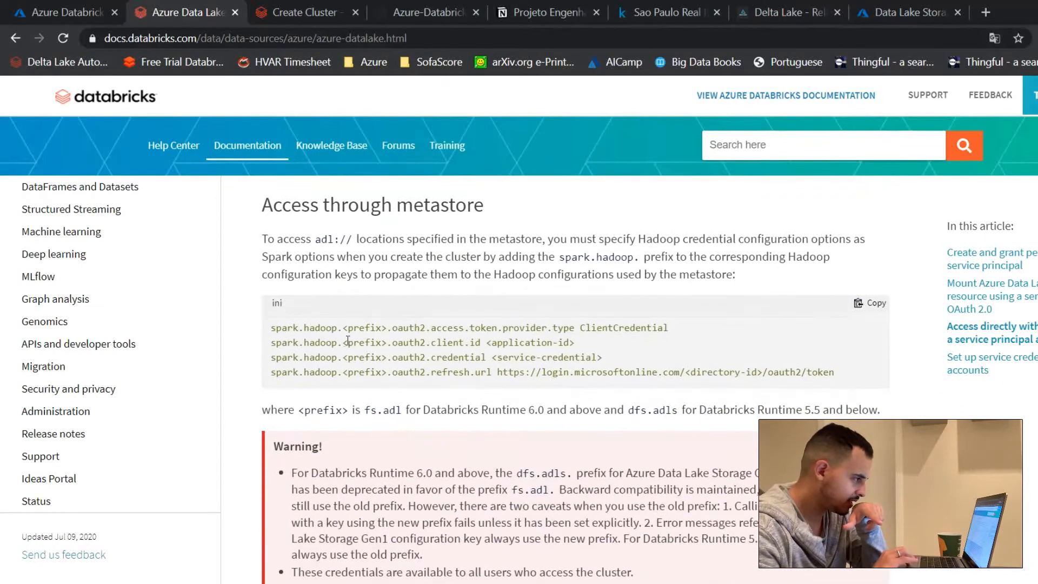
{"action": "left_click_drag", "start_coordinate": [348, 327], "coordinate": [365, 327]}
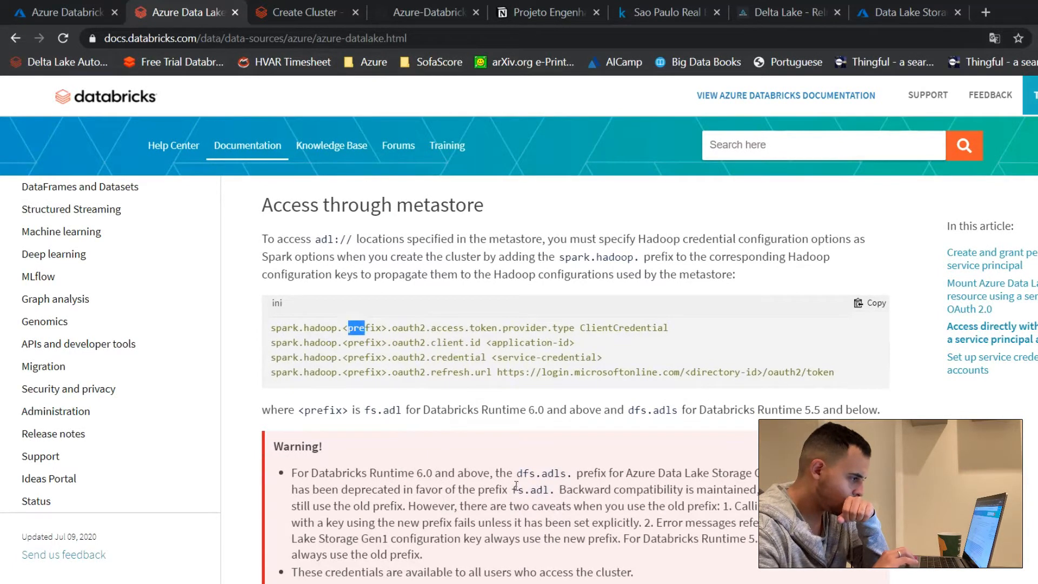
{"action": "left_click_drag", "start_coordinate": [511, 489], "coordinate": [553, 490]}
{"action": "key", "text": "ctrl+c"}
{"action": "key", "text": "alt+Tab"}
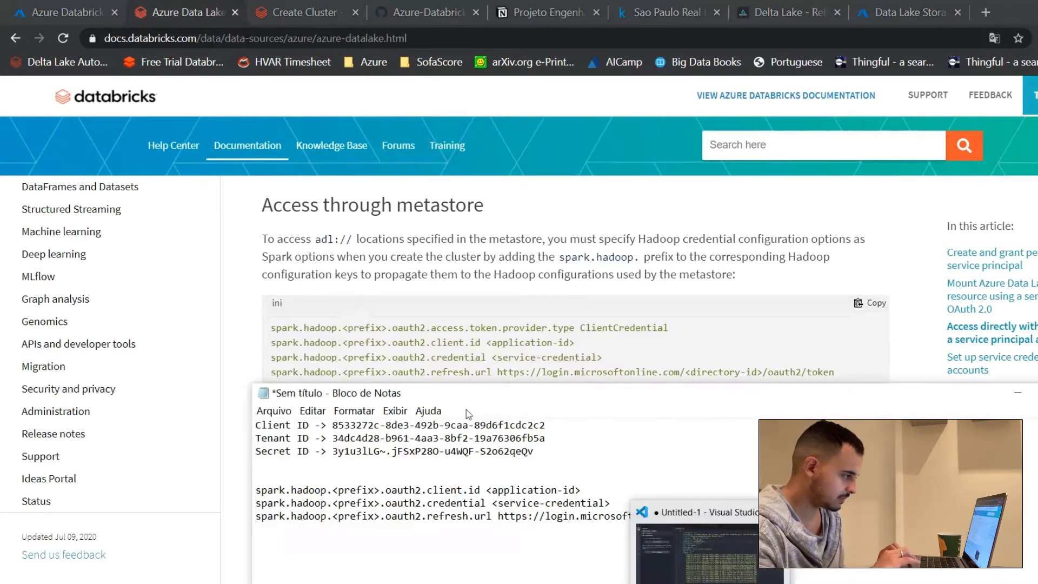
{"action": "left_click_drag", "start_coordinate": [333, 490], "coordinate": [382, 504]}
{"action": "key", "text": "ctrl+v"}
{"action": "key", "text": "ctrl+v"}
{"action": "key", "text": "Down"}
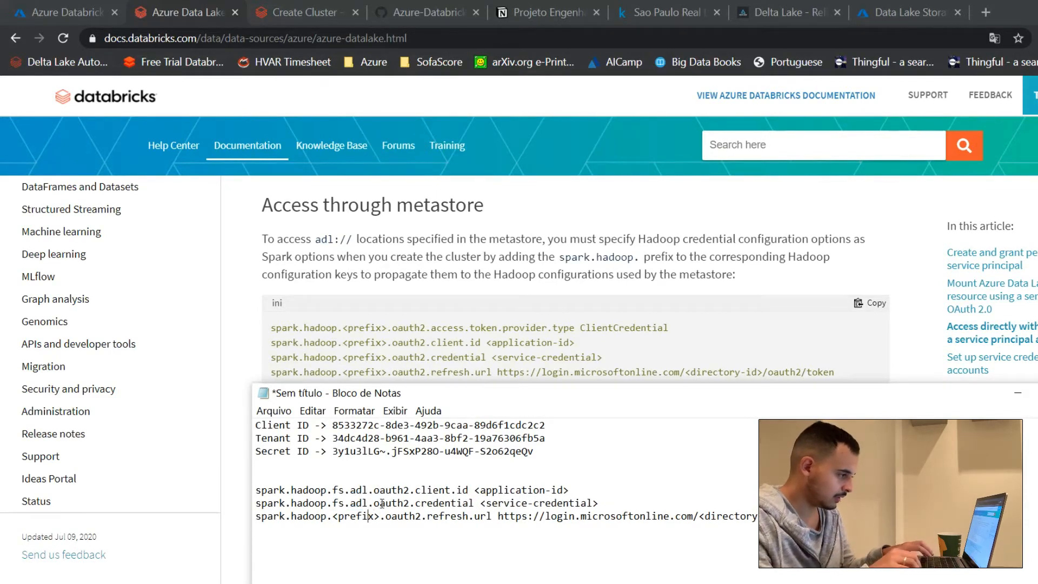
{"action": "key", "text": "Right"}
{"action": "key", "text": "Right"}
{"action": "key", "text": "shift+Left"}
{"action": "key", "text": "shift+Left"}
{"action": "key", "text": "shift+Left"}
{"action": "key", "text": "shift+Left"}
{"action": "key", "text": "shift+Left"}
{"action": "key", "text": "shift+Left"}
{"action": "key", "text": "shift+Left"}
{"action": "key", "text": "shift+Left"}
{"action": "key", "text": "ctrl+v"}
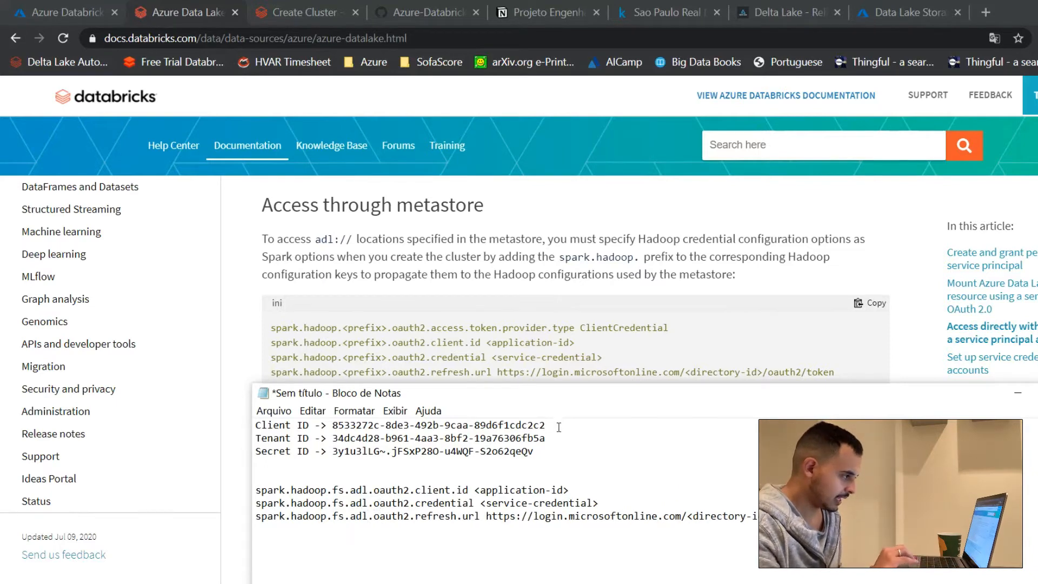
Step: In the Notepad lines, replace <application-id> with the saved client ID and <directory-id> in the refresh URL with the saved tenant ID
{"action": "left_click_drag", "start_coordinate": [546, 425], "coordinate": [333, 421]}
{"action": "key", "text": "ctrl+c"}
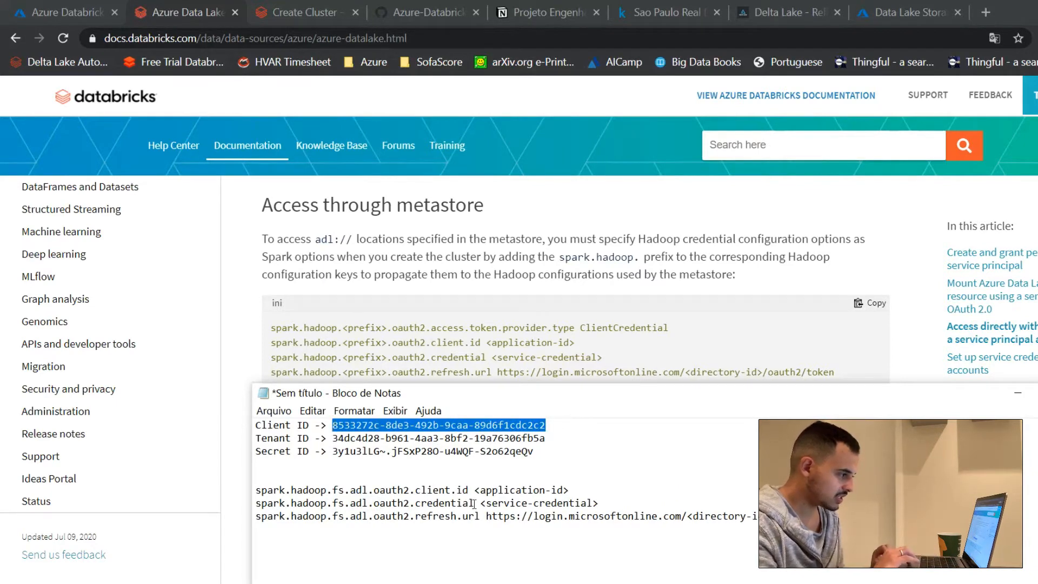
{"action": "left_click_drag", "start_coordinate": [474, 490], "coordinate": [592, 492]}
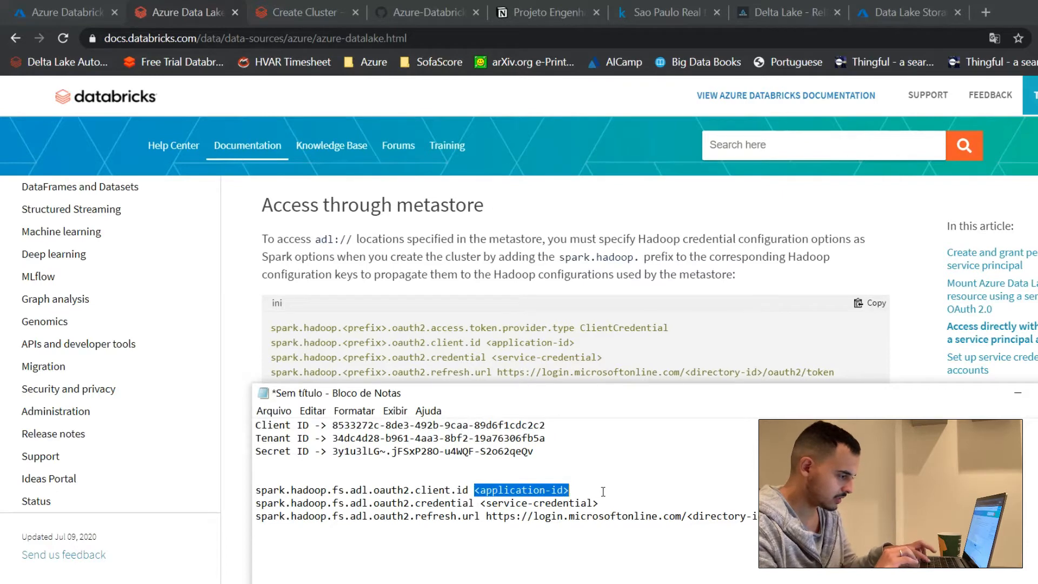
{"action": "key", "text": "ctrl+v"}
{"action": "left_click", "coordinate": [581, 440]}
{"action": "left_click_drag", "start_coordinate": [547, 438], "coordinate": [333, 438]}
{"action": "key", "text": "ctrl+c"}
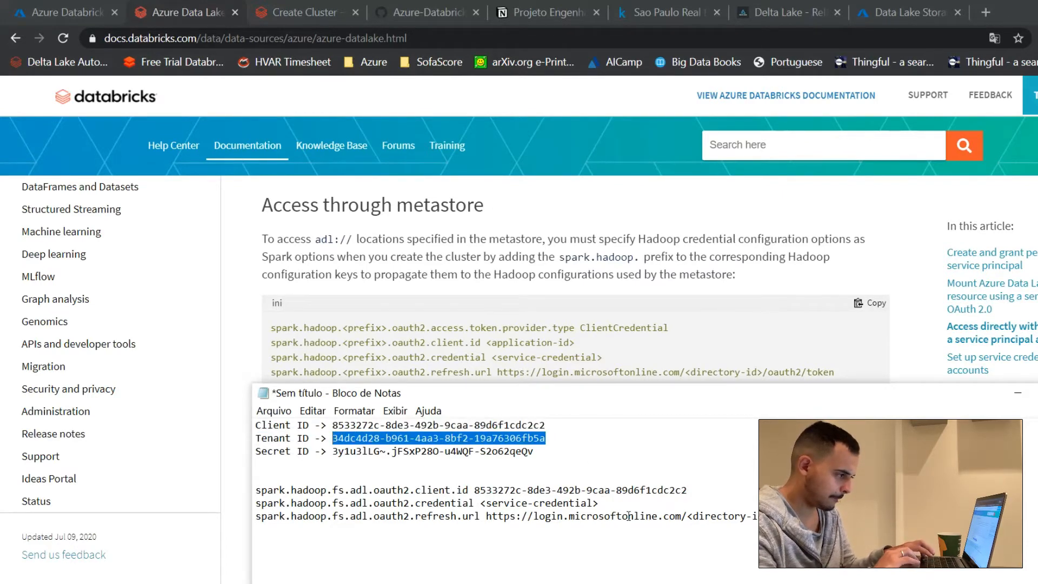
{"action": "left_click_drag", "start_coordinate": [687, 517], "coordinate": [753, 517]}
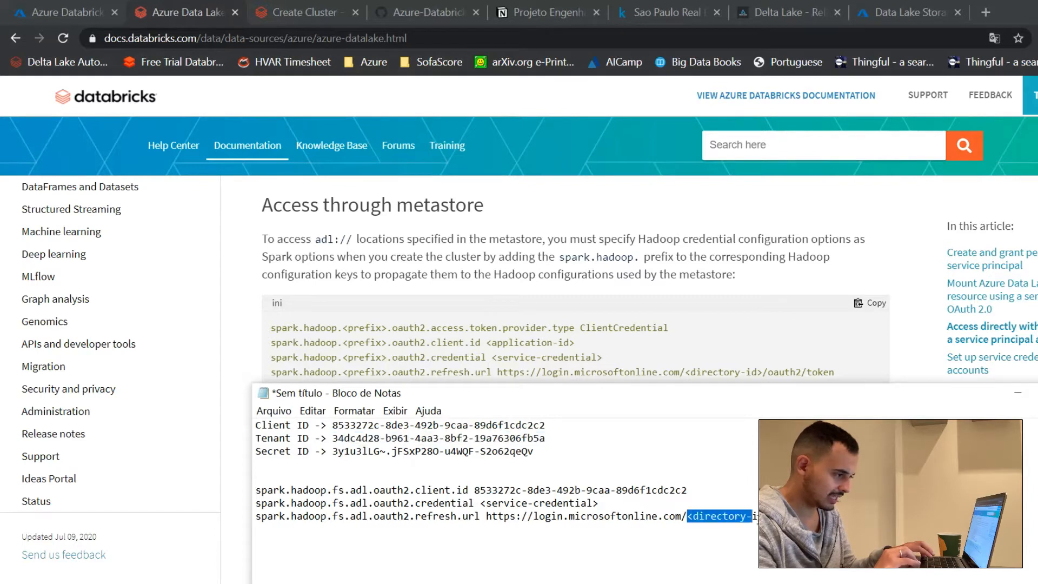
{"action": "key", "text": "ctrl+v"}
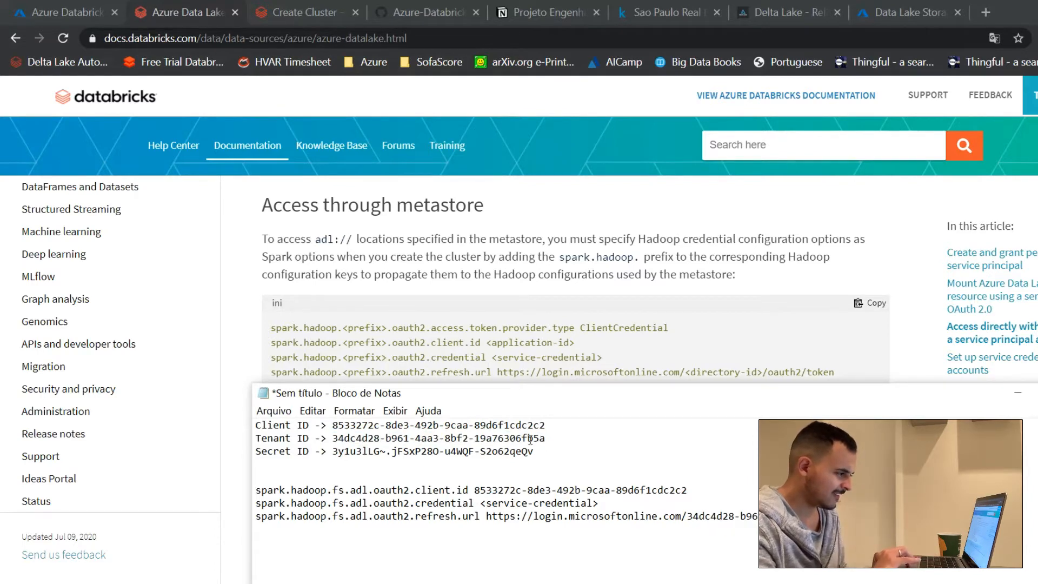
Step: Replace the <service-credential> placeholder in the Notepad credential line with the saved client secret
{"action": "left_click_drag", "start_coordinate": [561, 443], "coordinate": [517, 461]}
{"action": "key", "text": "ctrl+c"}
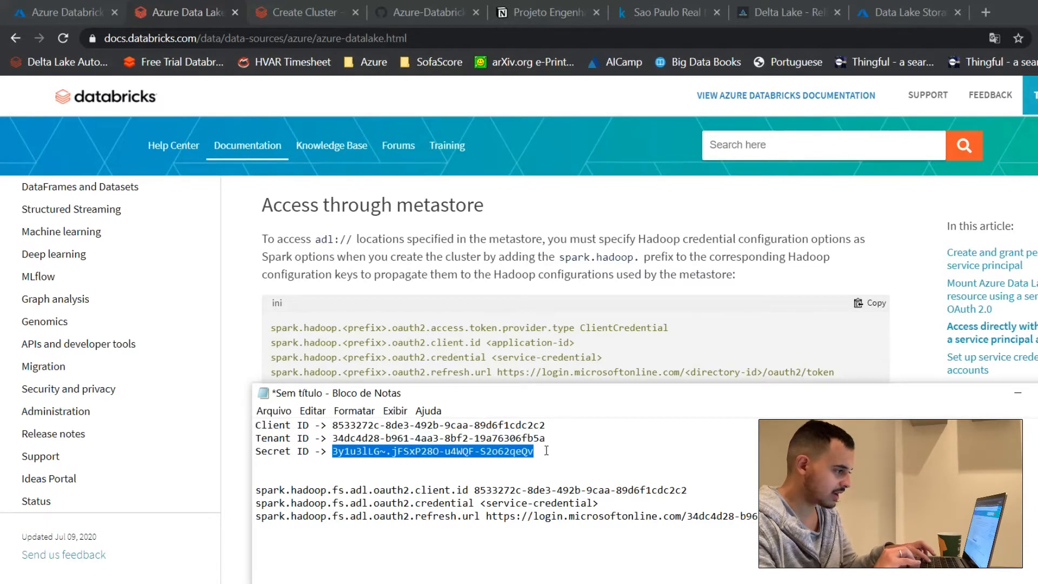
{"action": "left_click_drag", "start_coordinate": [610, 503], "coordinate": [480, 502]}
{"action": "key", "text": "ctrl+v"}
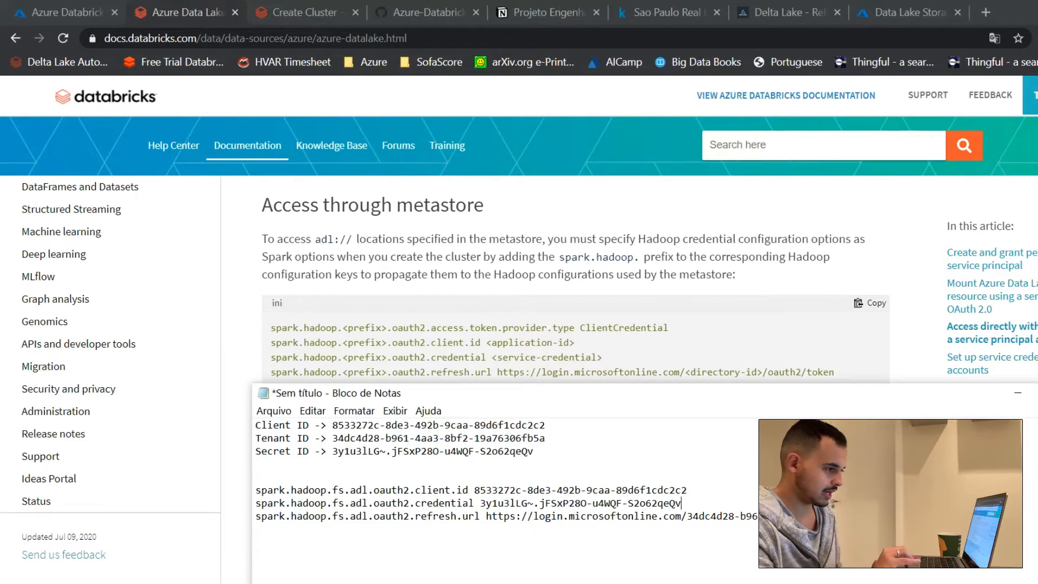
Step: Add the documentation's access.token.provider.type ClientCredential line above the other Notepad settings and delete the stray "Copy to clipboardCopy" line
{"action": "left_click_drag", "start_coordinate": [616, 528], "coordinate": [247, 490]}
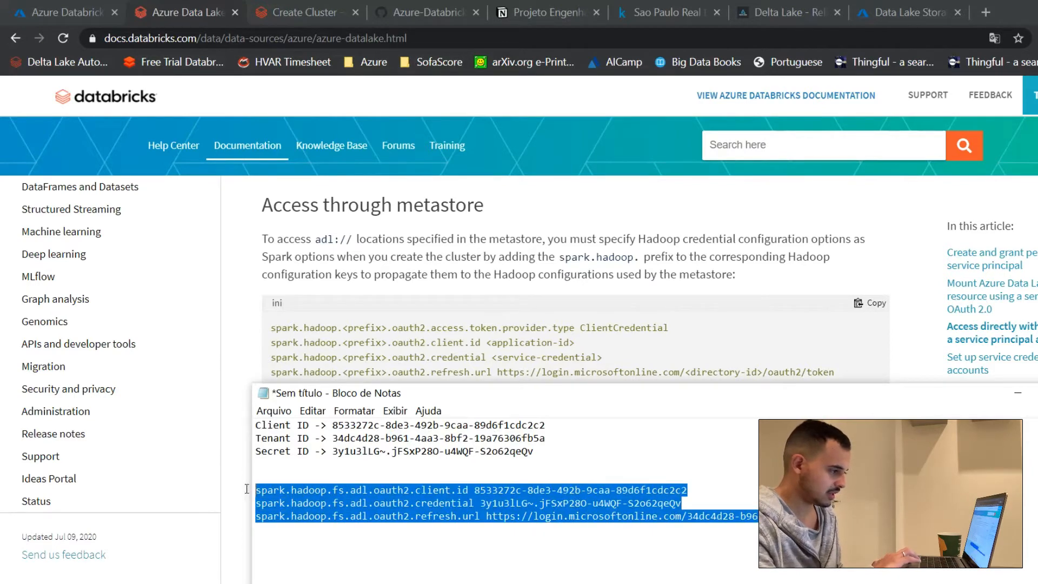
{"action": "left_click_drag", "start_coordinate": [671, 328], "coordinate": [265, 316]}
{"action": "key", "text": "alt+Tab"}
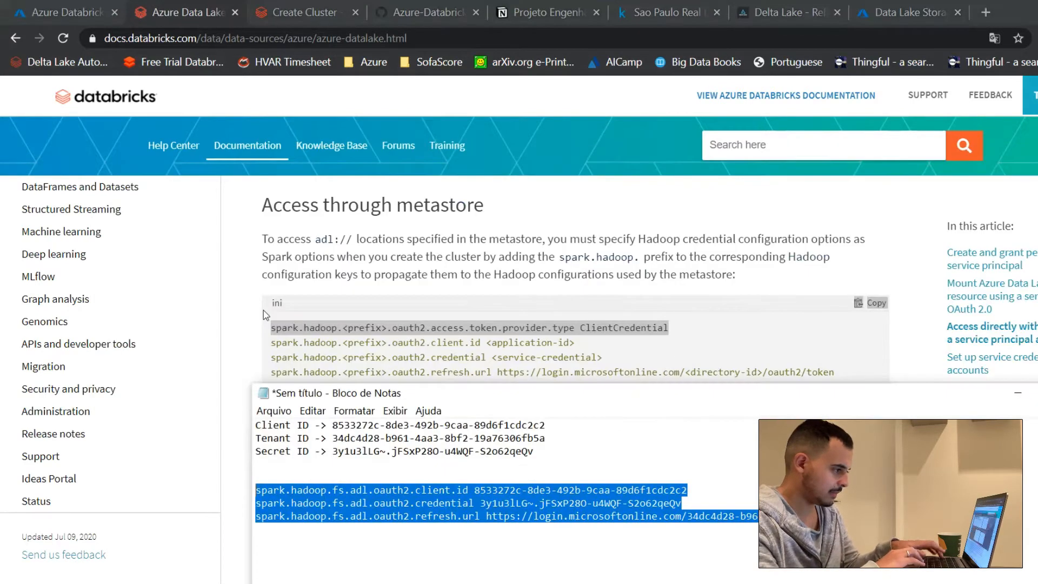
{"action": "left_click", "coordinate": [300, 469]}
{"action": "key", "text": "ctrl+v"}
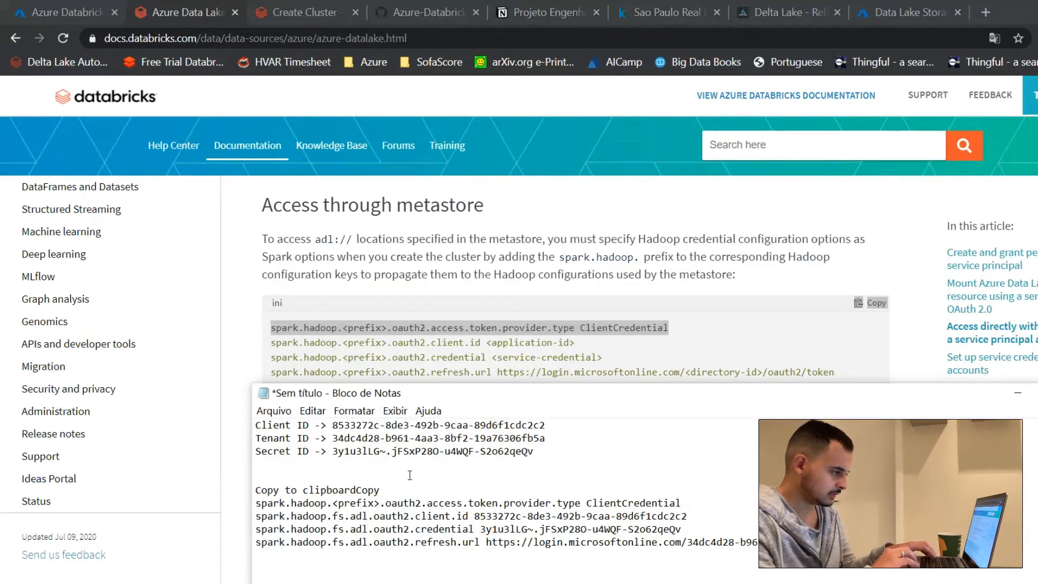
{"action": "left_click", "coordinate": [398, 488]}
{"action": "key", "text": "shift+Home"}
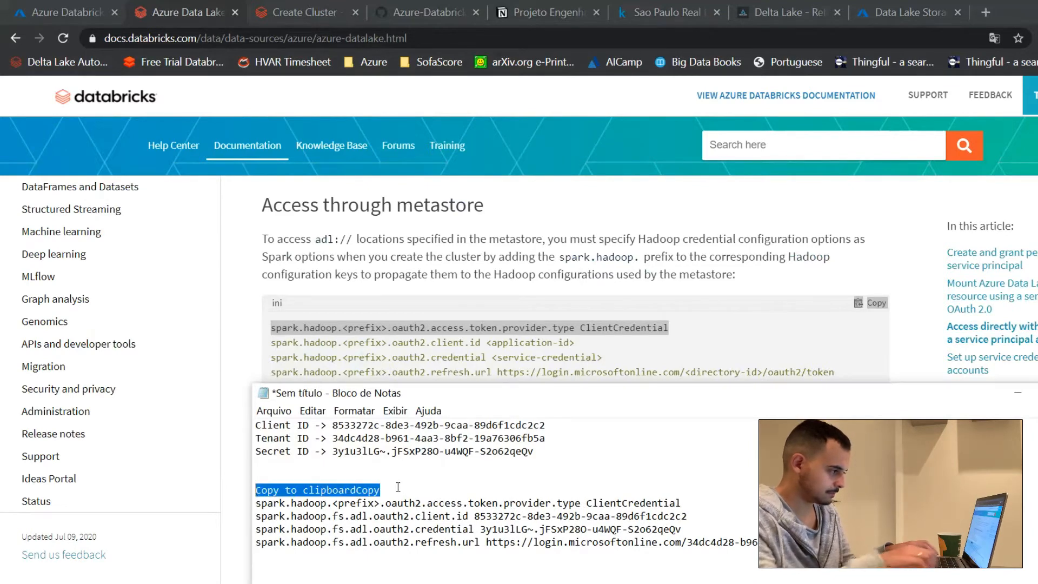
{"action": "key", "text": "BackSpace"}
{"action": "key", "text": "Delete"}
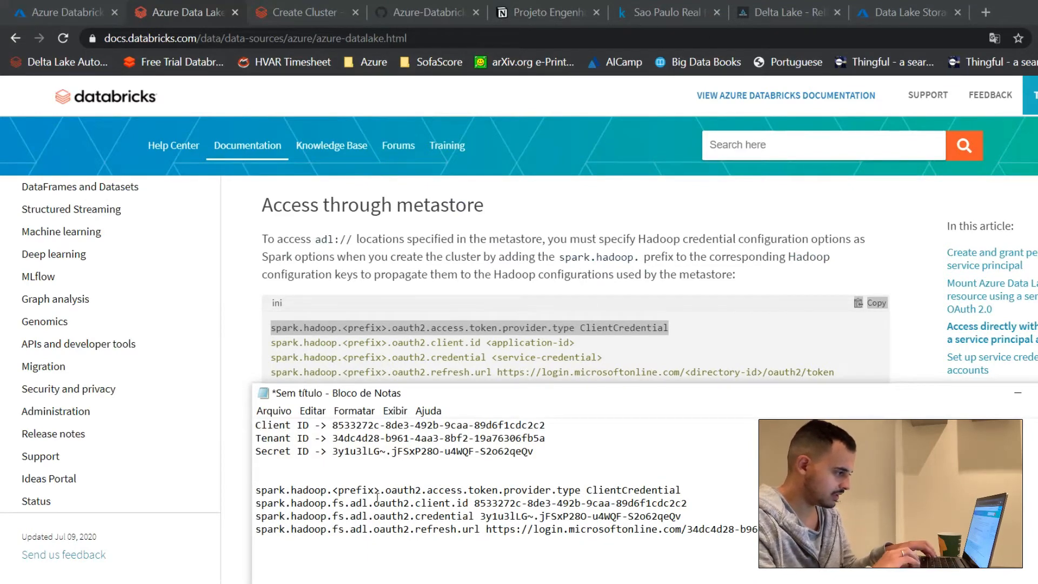
Step: Replace <prefix> with fs.adl in the access.token.provider.type line and copy all four Spark settings from Notepad
{"action": "left_click", "coordinate": [385, 491]}
{"action": "left_click_drag", "start_coordinate": [383, 490], "coordinate": [333, 490]}
{"action": "type", "text": "D"}
{"action": "key", "text": "BackSpace"}
{"action": "type", "text": "fs.adl"}
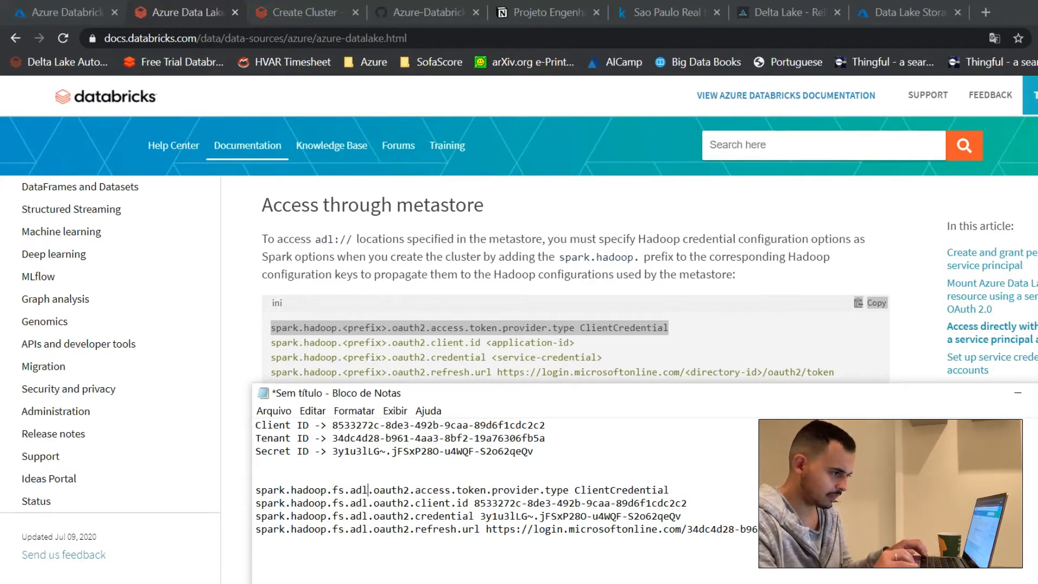
{"action": "left_click_drag", "start_coordinate": [746, 532], "coordinate": [259, 494]}
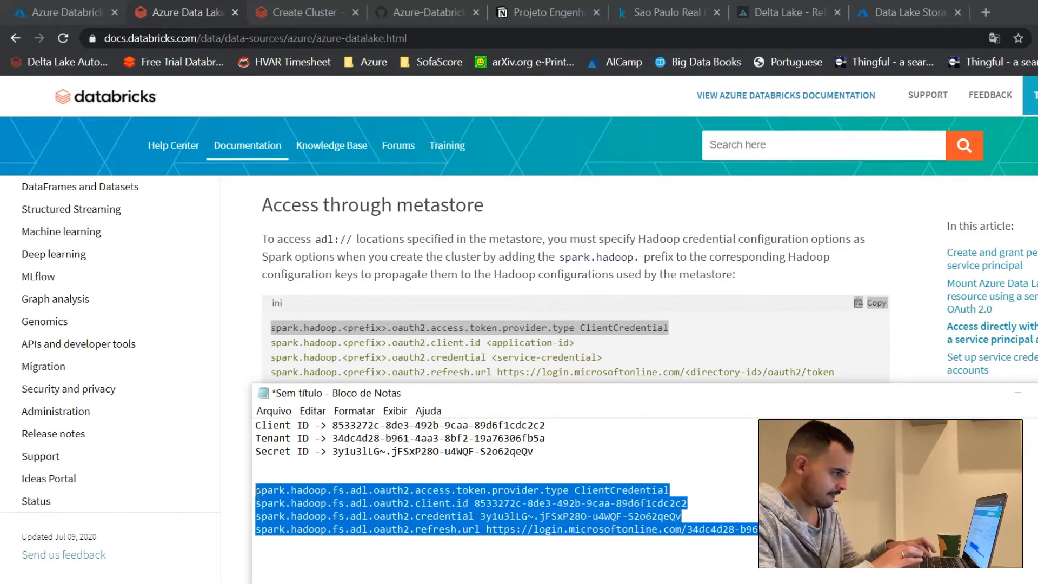
Step: Paste the copied settings, including the client secret, into the new cluster's Spark Config in Databricks, and cancel the cluster creation
{"action": "left_click", "coordinate": [306, 20]}
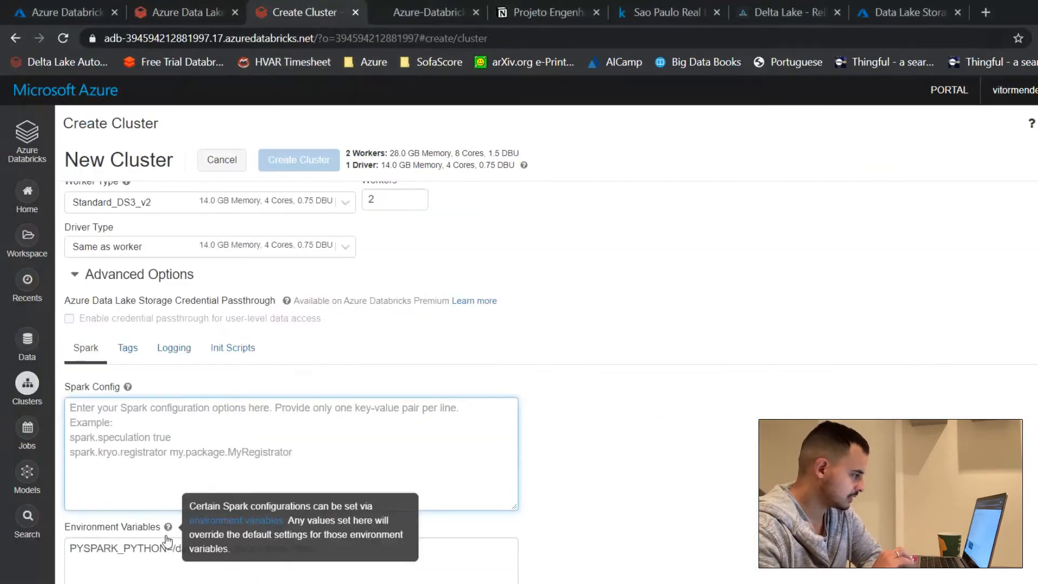
{"action": "key", "text": "ctrl+v"}
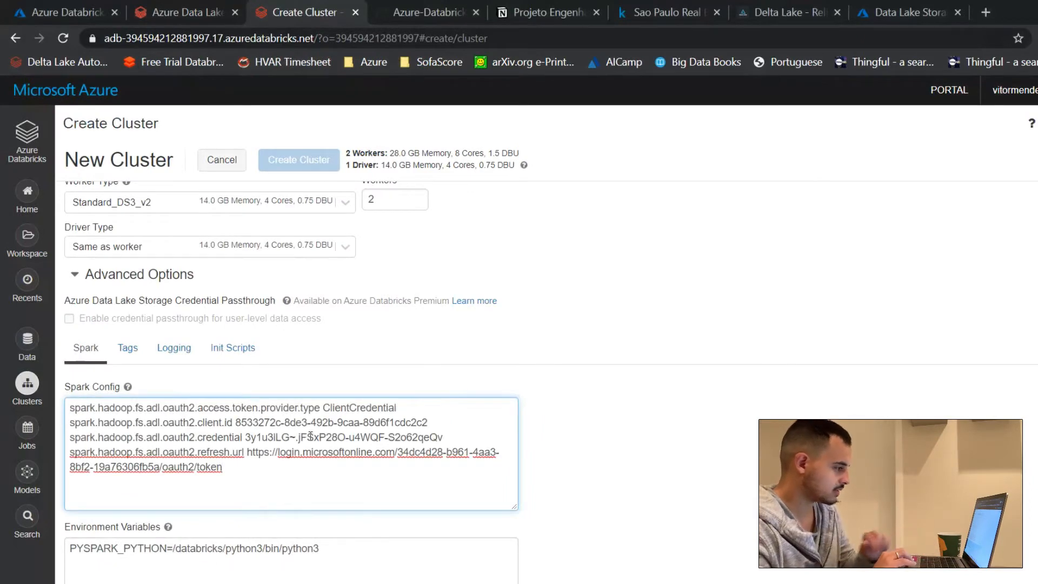
{"action": "left_click", "coordinate": [536, 435]}
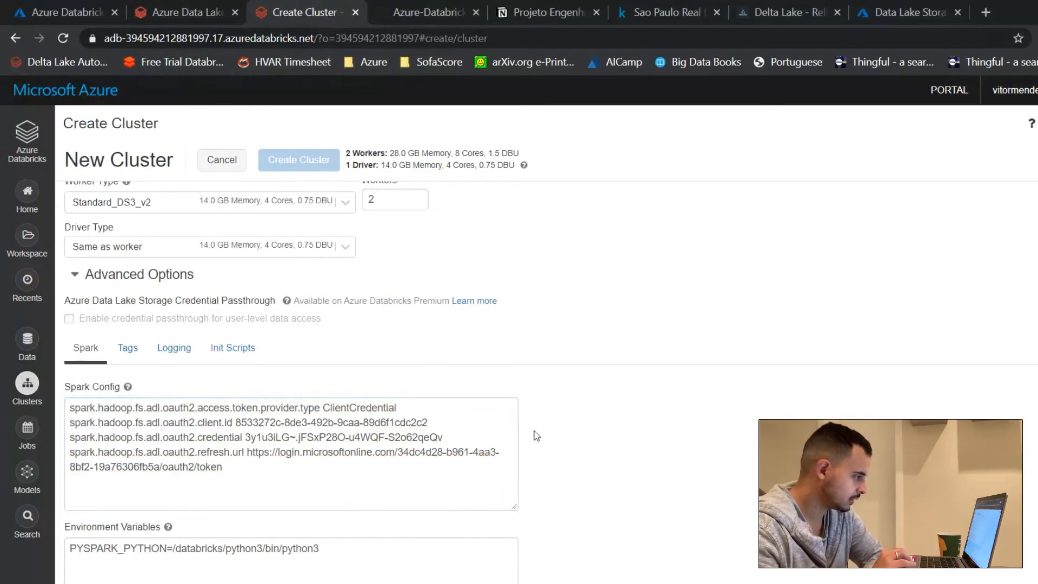
{"action": "left_click", "coordinate": [217, 161]}
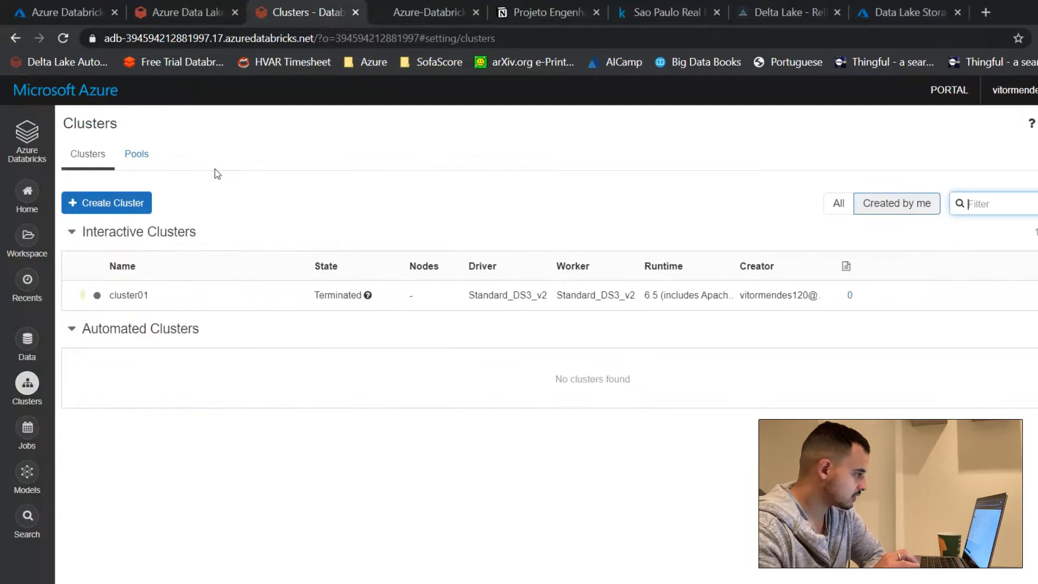
Step: Open the existing cluster01 for editing and expand its advanced options to show the Spark Config
{"action": "left_click", "coordinate": [142, 301]}
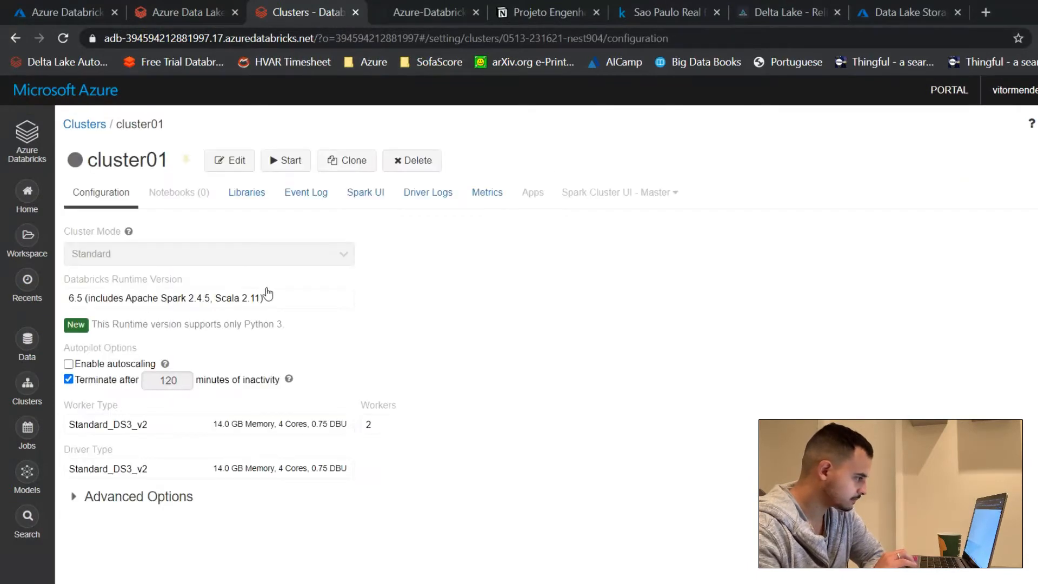
{"action": "left_click", "coordinate": [122, 497]}
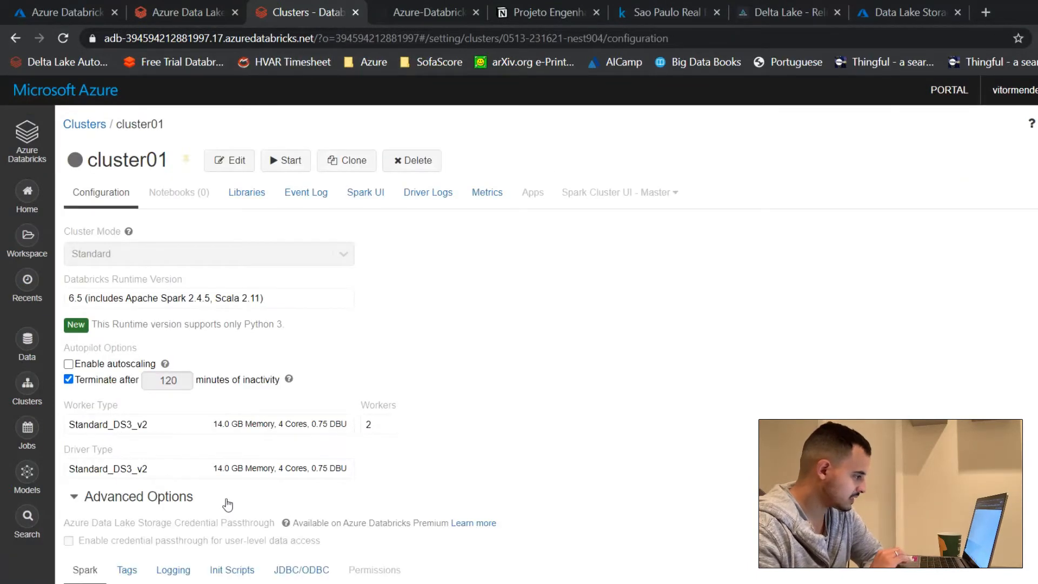
{"action": "scroll", "coordinate": [227, 499], "scroll_direction": "down", "scroll_amount": 3}
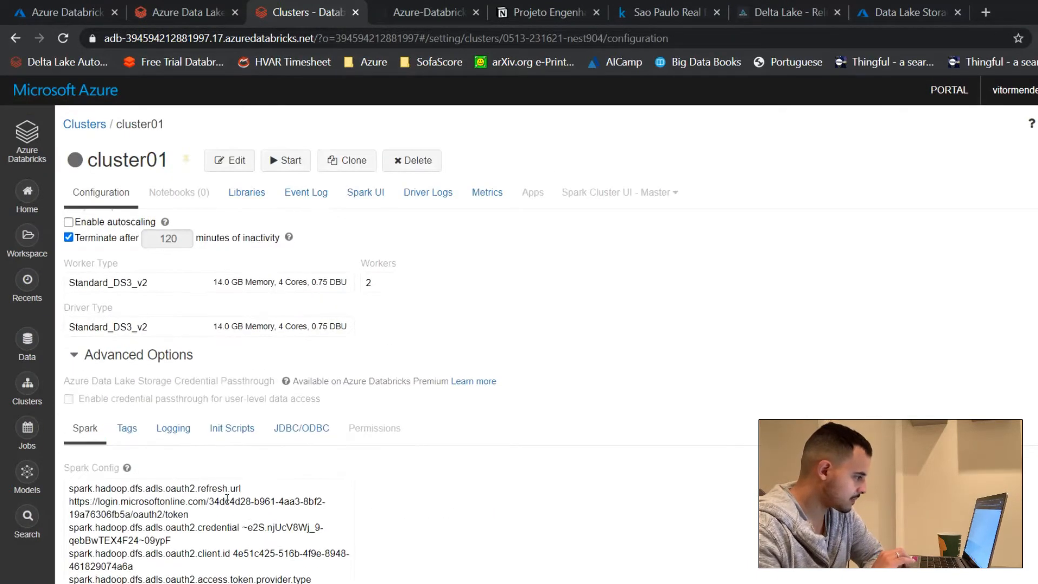
{"action": "left_click", "coordinate": [227, 160]}
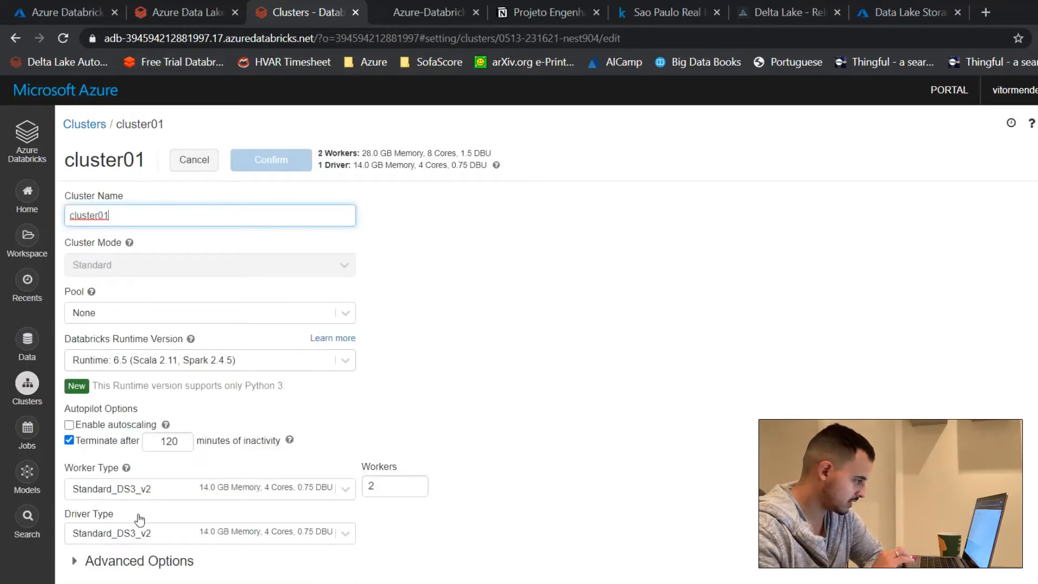
{"action": "left_click", "coordinate": [139, 561]}
{"action": "scroll", "coordinate": [273, 507], "scroll_direction": "down", "scroll_amount": 5}
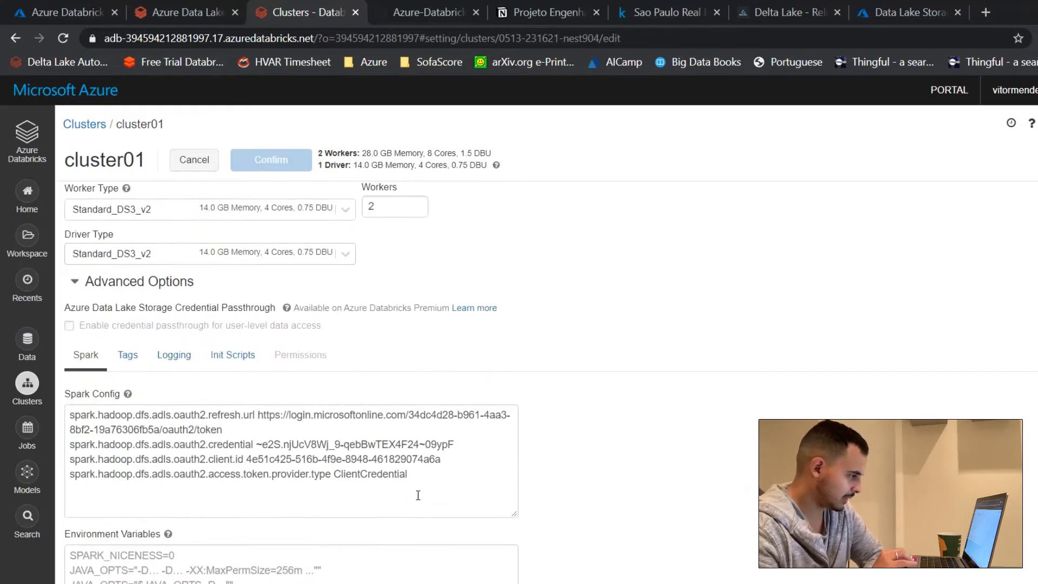
Step: Replace cluster01's entire Spark Config with the copied fs.adl OAuth settings, including the client secret, save the changes and start the cluster
{"action": "left_click", "coordinate": [418, 495]}
{"action": "key", "text": "ctrl+a"}
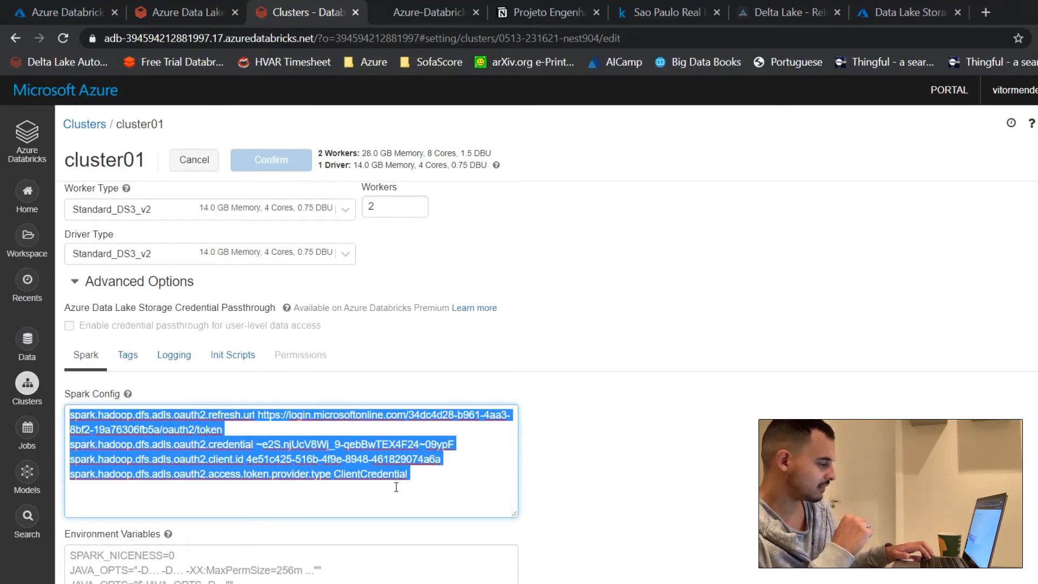
{"action": "key", "text": "ctrl+v"}
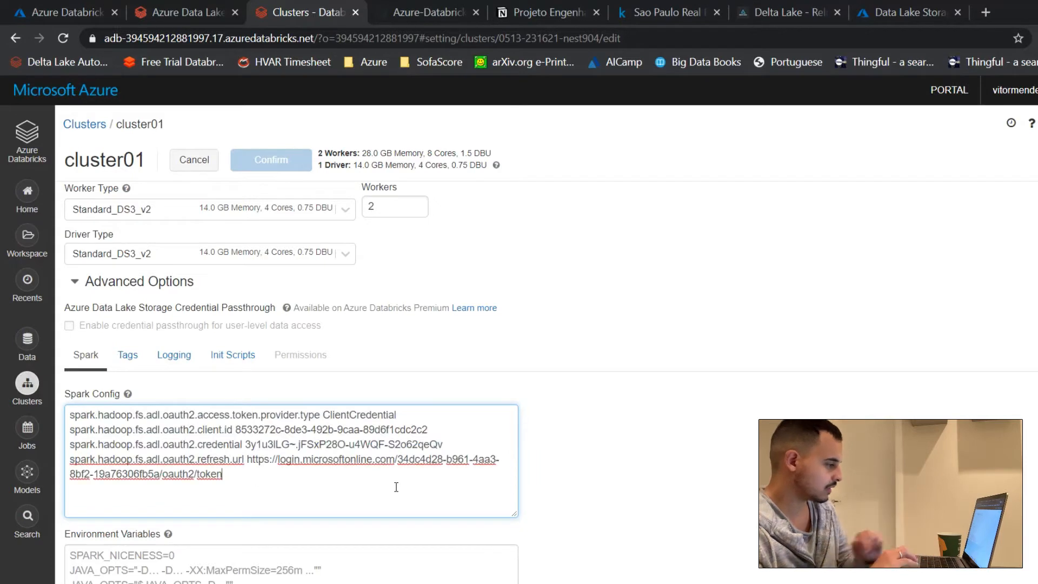
{"action": "left_click", "coordinate": [604, 509]}
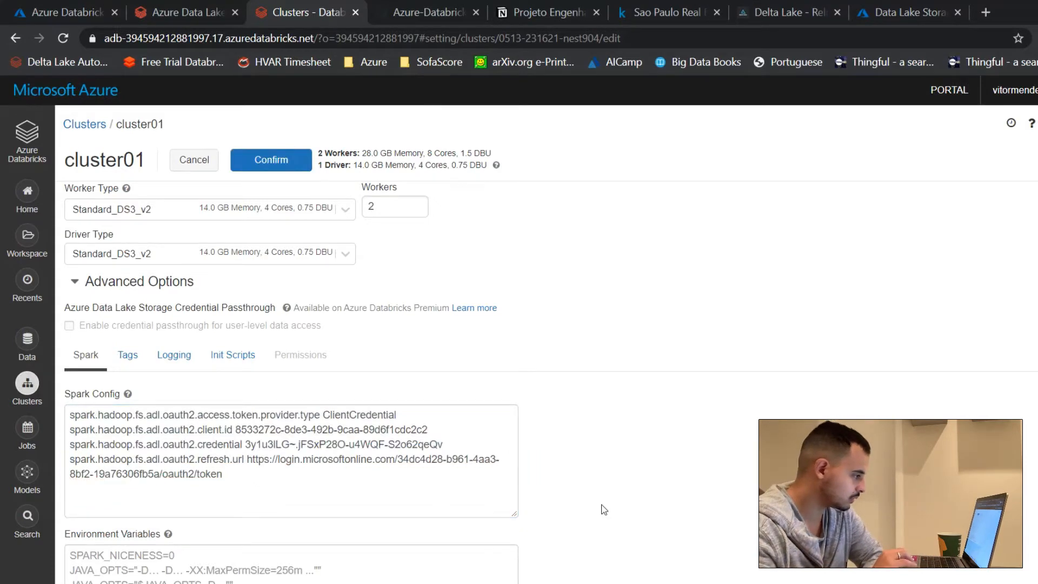
{"action": "left_click", "coordinate": [272, 161]}
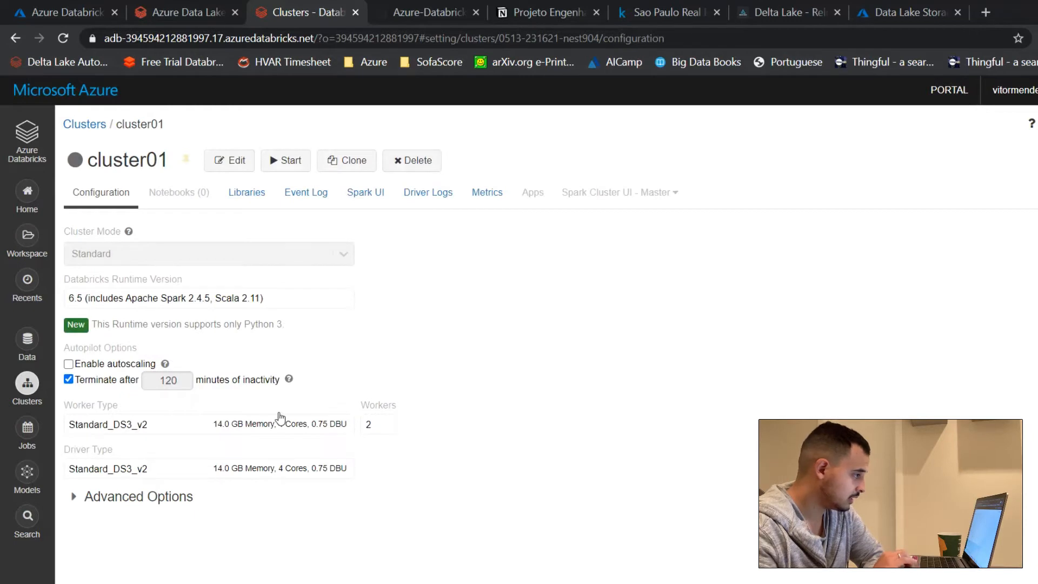
{"action": "left_click", "coordinate": [275, 161]}
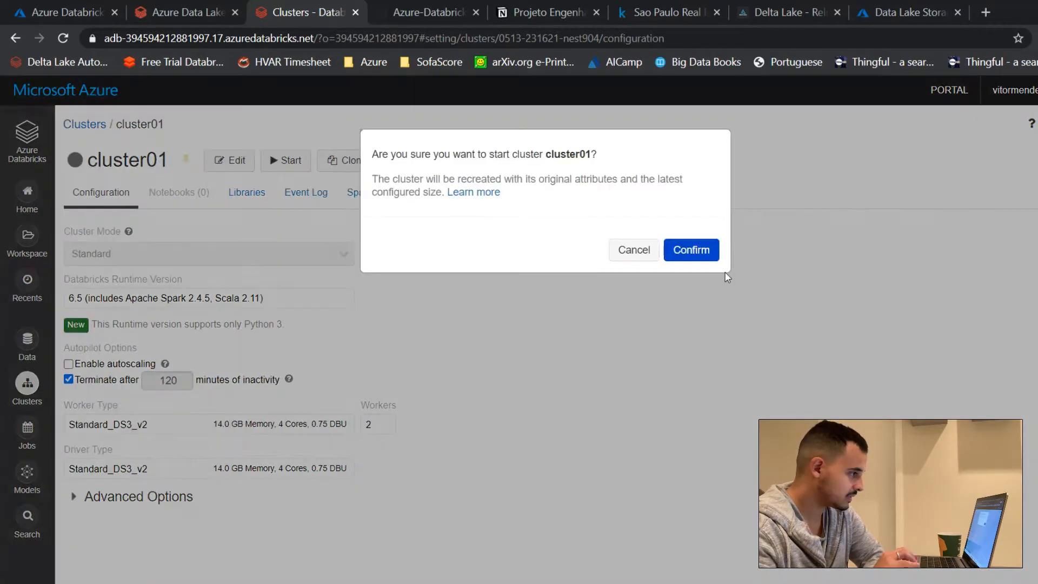
{"action": "left_click", "coordinate": [688, 251]}
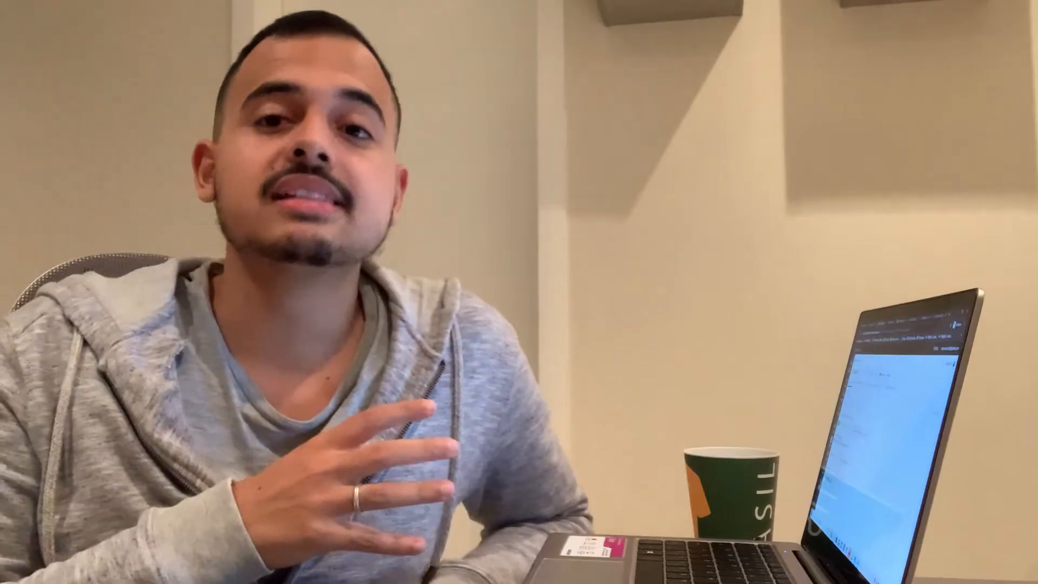